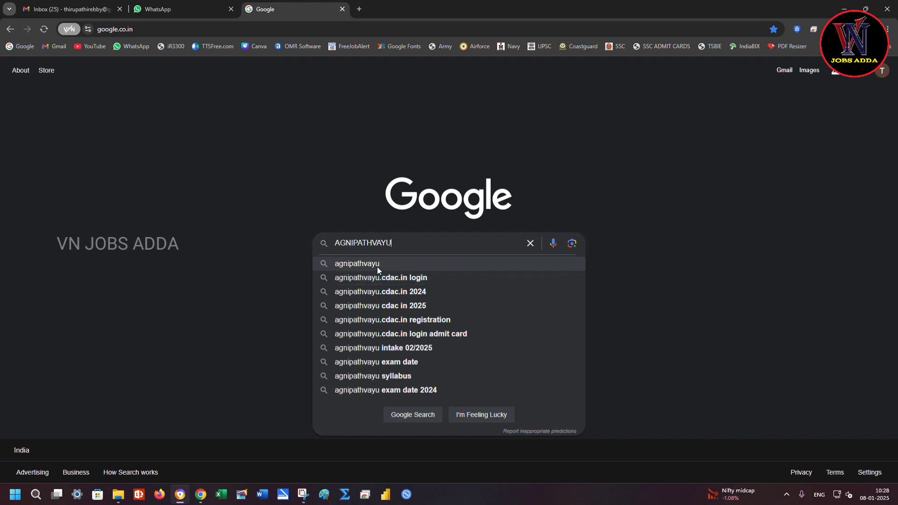
# Search Google for 'agnipathvayu' and open the 'CASB - Home' result on agnipathvayu.cdac.in.
pyautogui.click(376, 265)
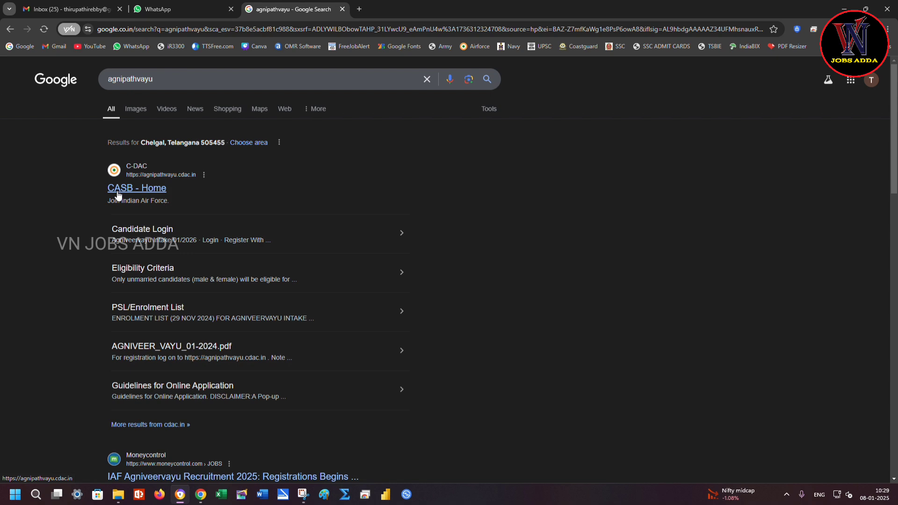
pyautogui.click(150, 190)
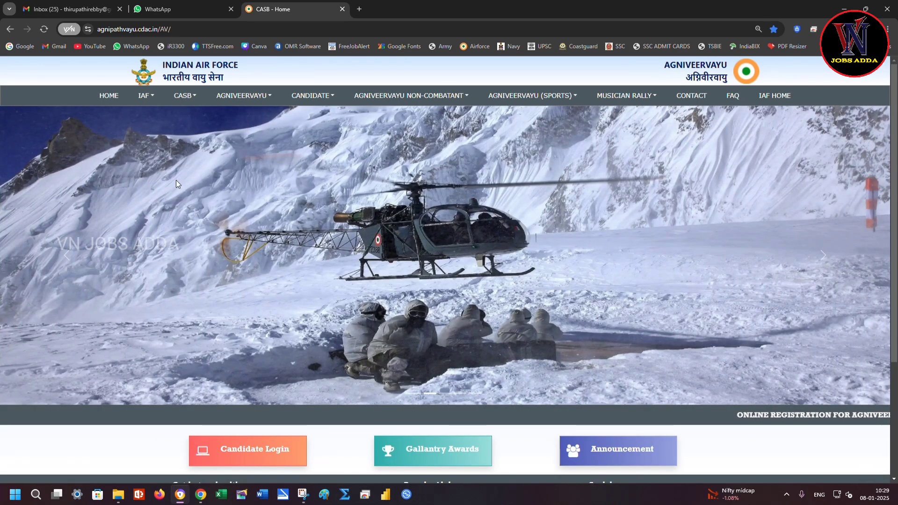
# Scroll down the CASB home page and go to Candidate Login for Intake 01/2026.
pyautogui.scroll(-1, 176, 182)
pyautogui.scroll(1, 192, 169)
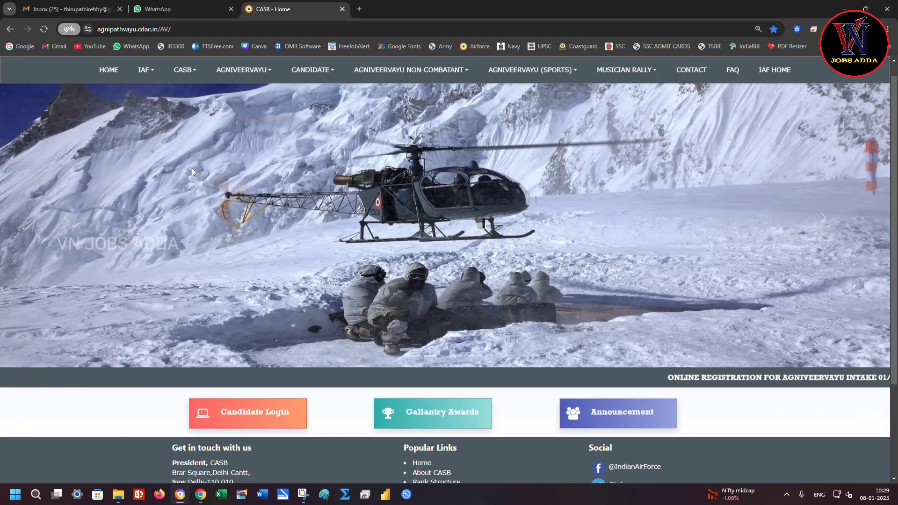
pyautogui.scroll(-1, 192, 169)
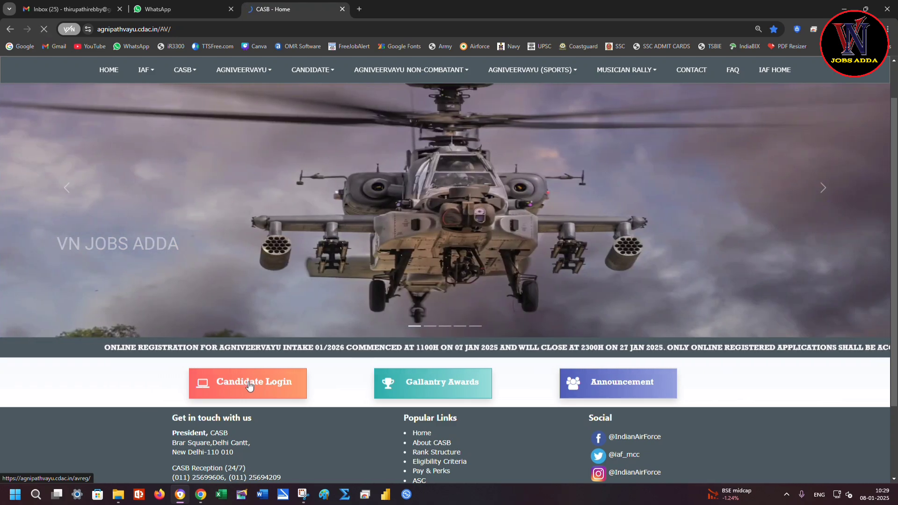
pyautogui.click(248, 384)
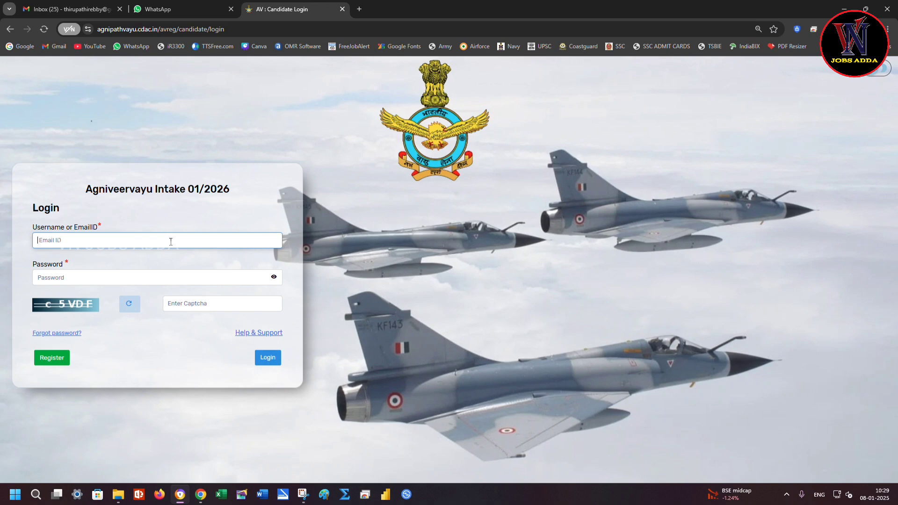
# Start a new registration and choose the non-DigiLocker 'Click Here' Register option.
pyautogui.click(58, 361)
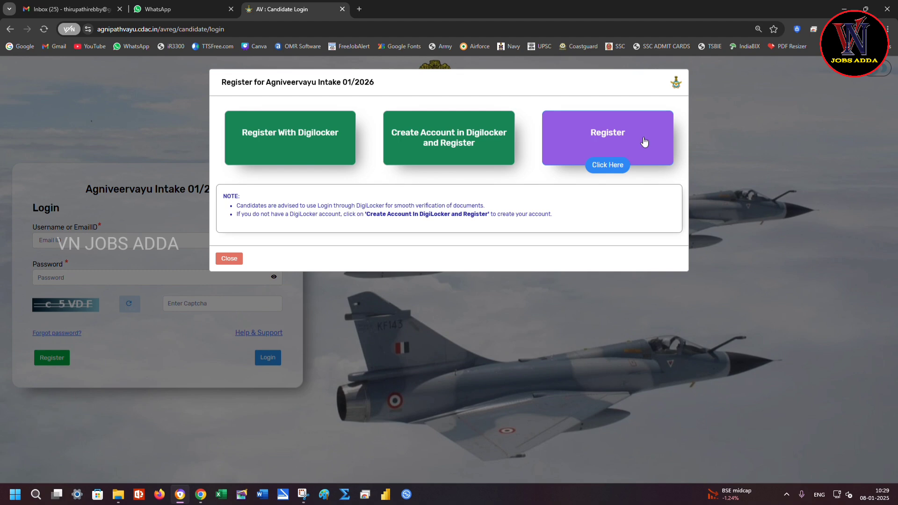
pyautogui.click(644, 140)
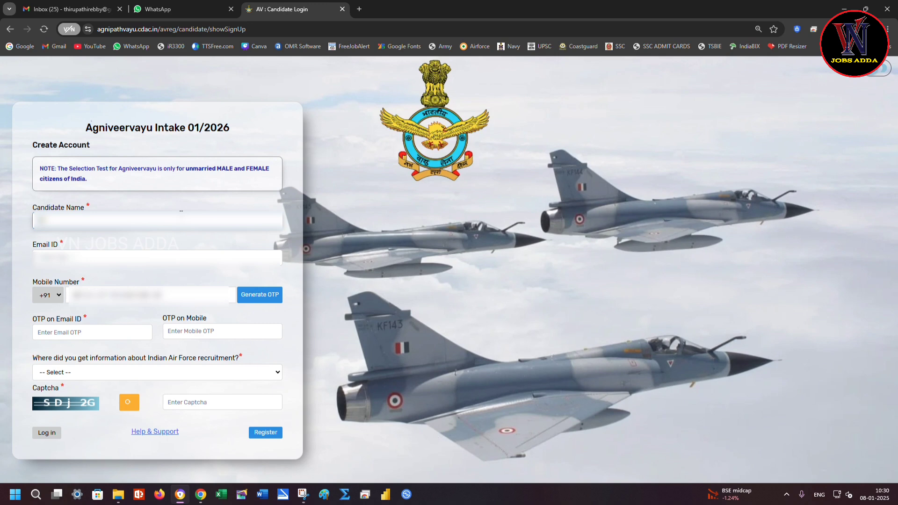
# Enter the candidate's name, e-mail ID and mobile number into the Create Account fields.
pyautogui.write('•••••••')
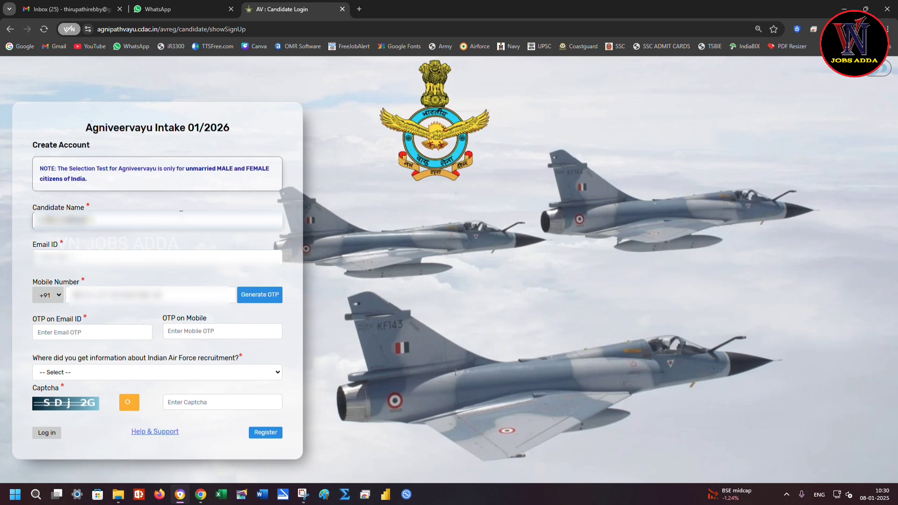
pyautogui.press('Tab')
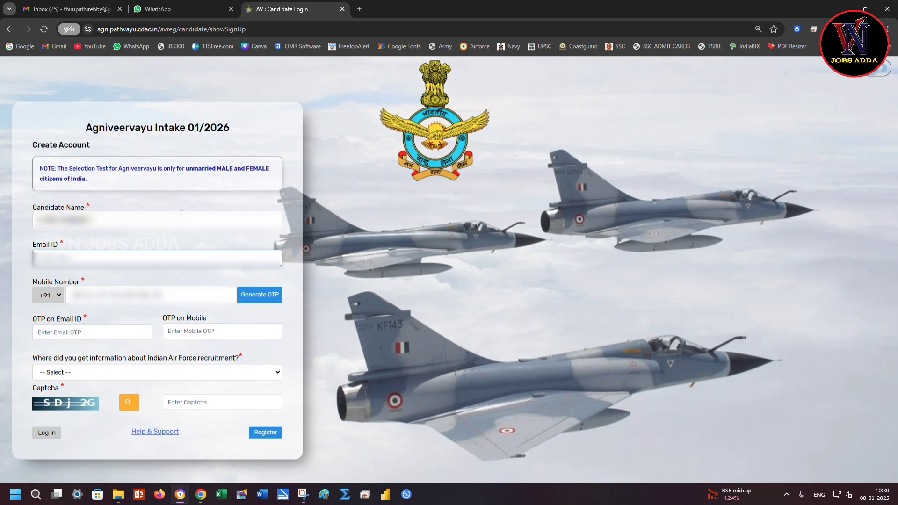
pyautogui.write('•••••••••••••••')
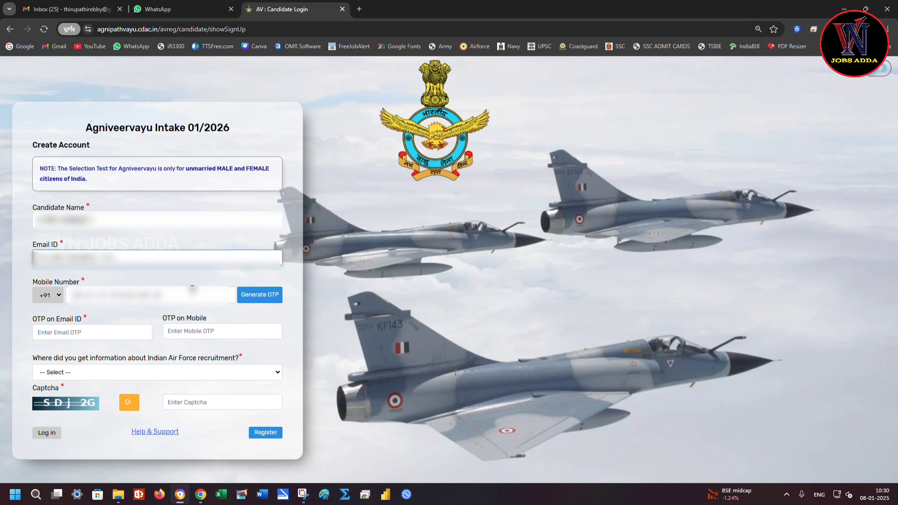
pyautogui.click(192, 290)
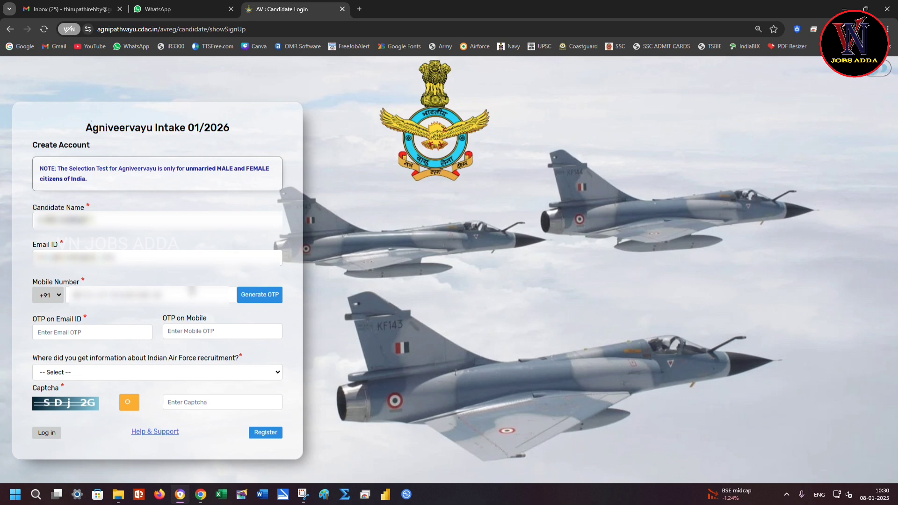
pyautogui.click(183, 292)
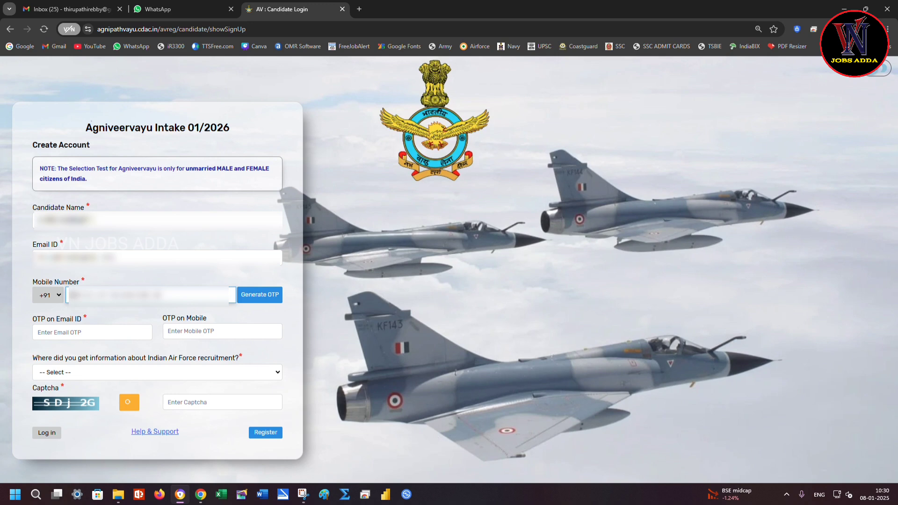
pyautogui.write('???')
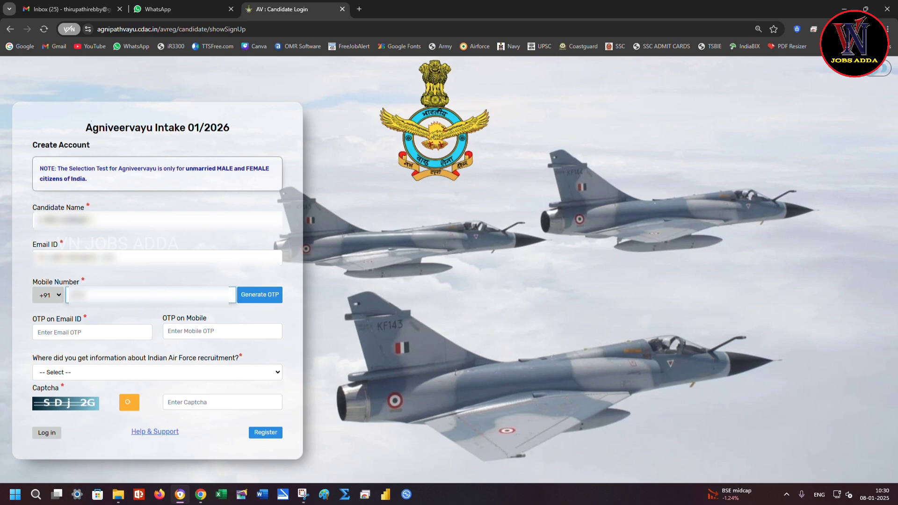
pyautogui.write('??????')
pyautogui.press('Tab')
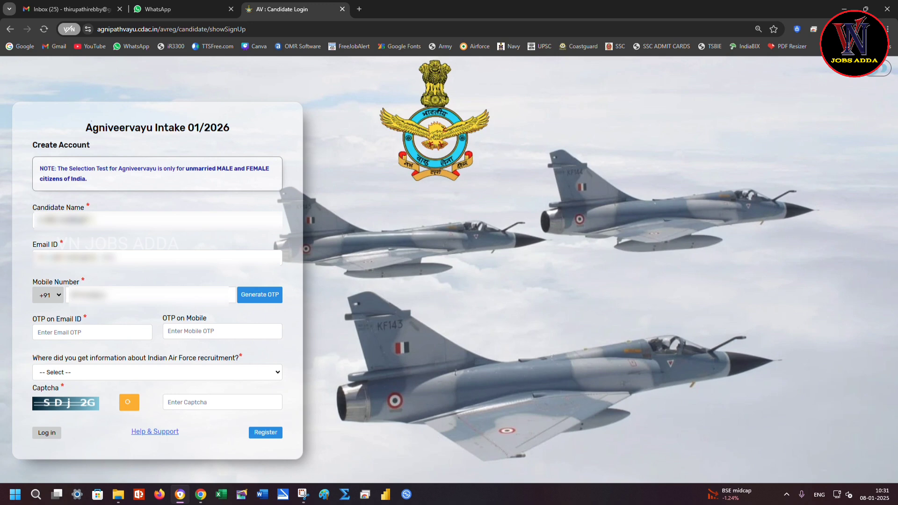
# Select 'CASB website' as the information source, then generate OTPs and confirm both dialogs.
pyautogui.click(177, 375)
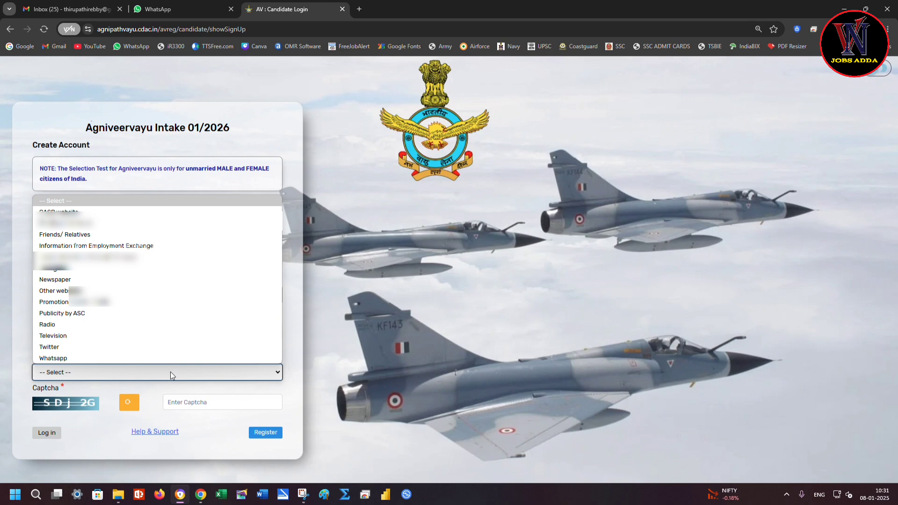
pyautogui.click(84, 212)
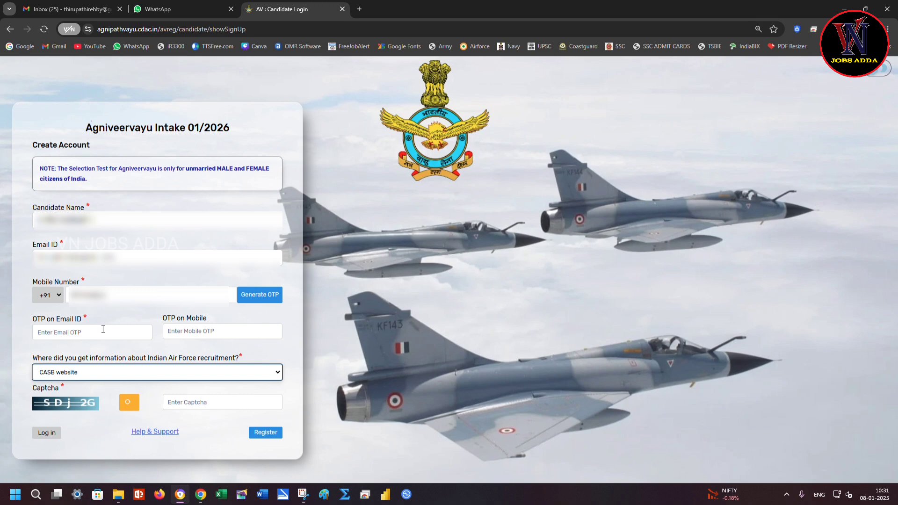
pyautogui.click(266, 297)
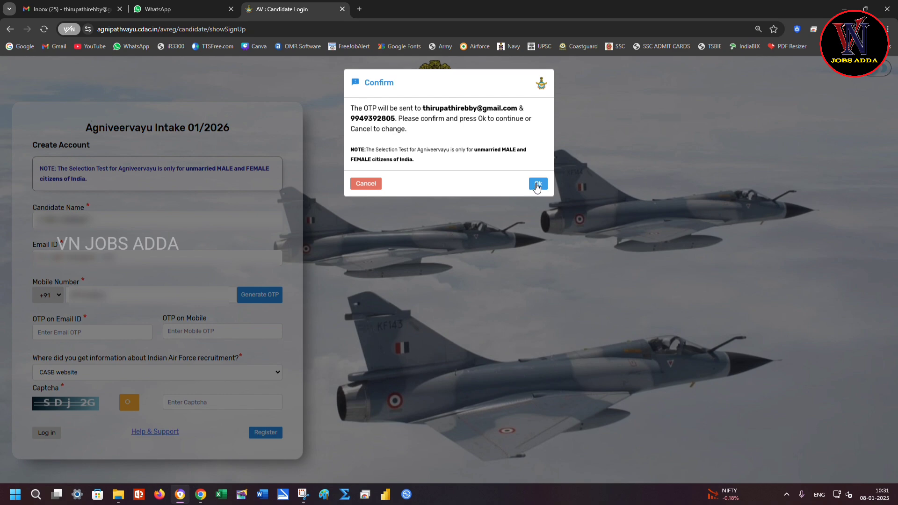
pyautogui.click(537, 184)
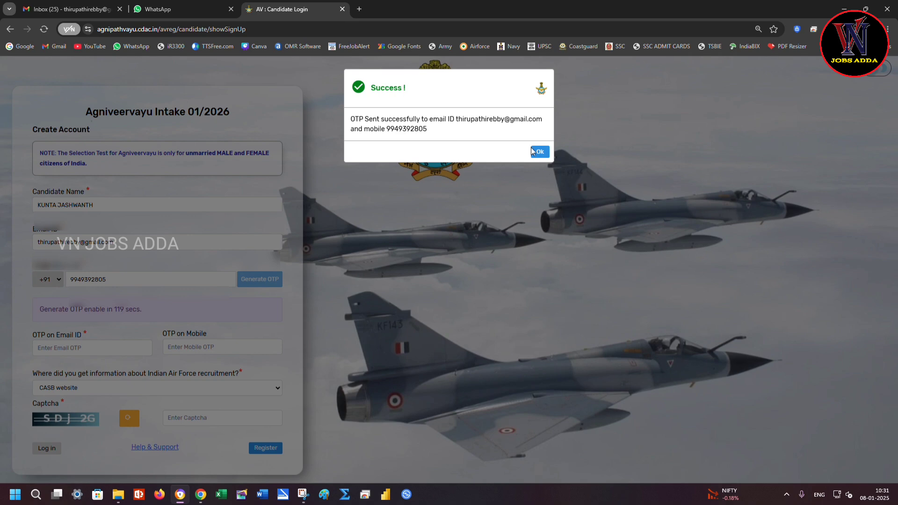
pyautogui.click(540, 153)
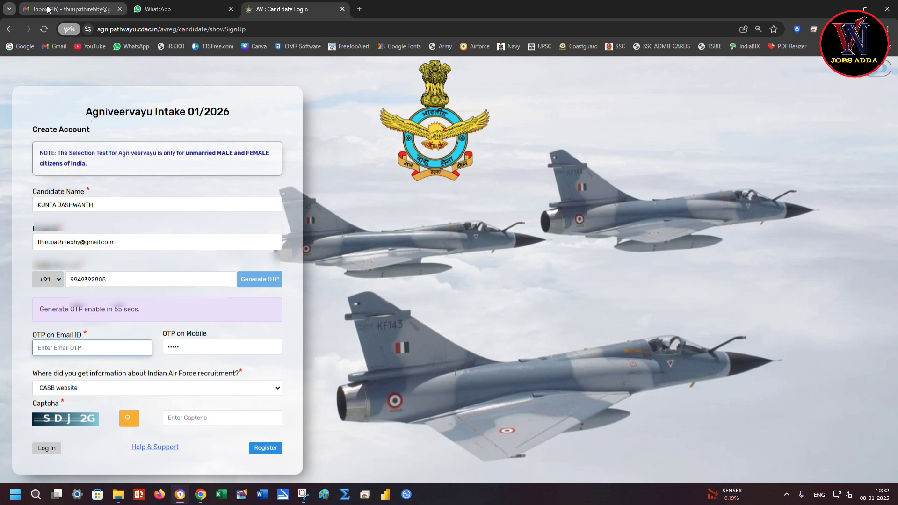
# Read the 'Registration OTP in Agniveervayu' email in Gmail, then go back to the portal tab.
pyautogui.click(49, 9)
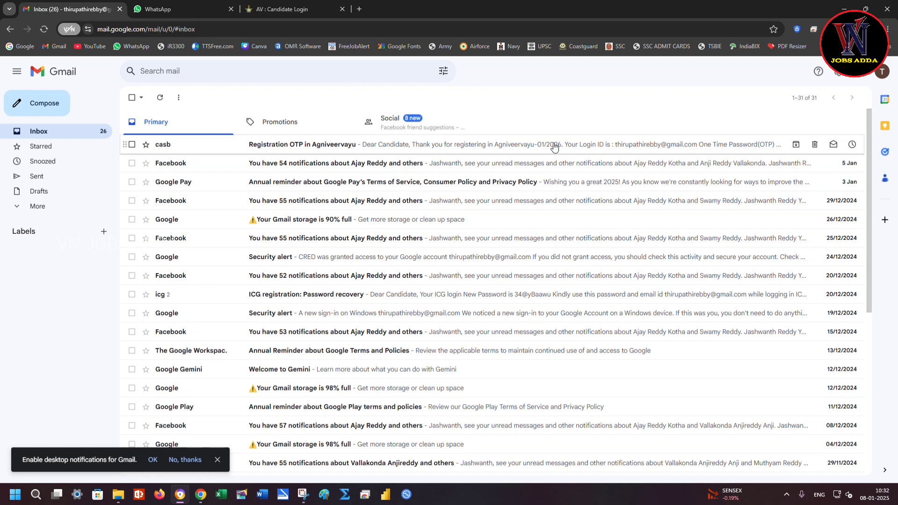
pyautogui.click(532, 149)
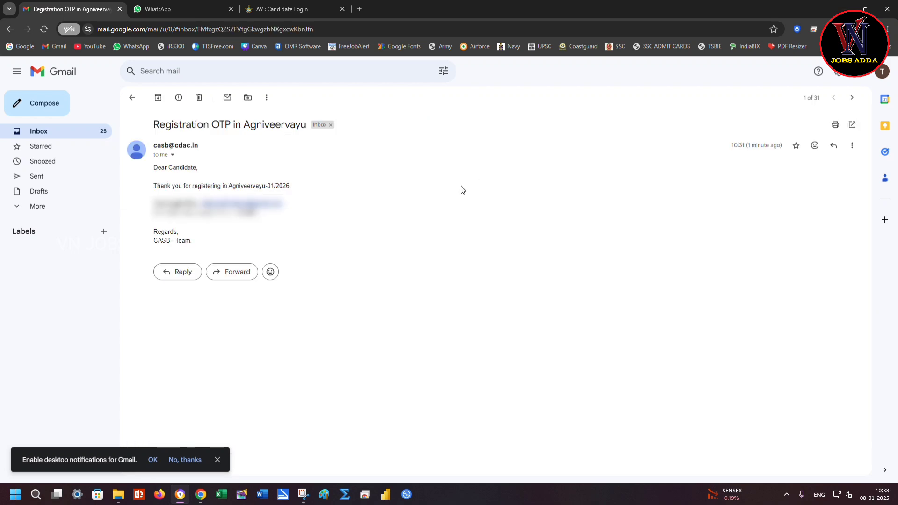
pyautogui.click(265, 11)
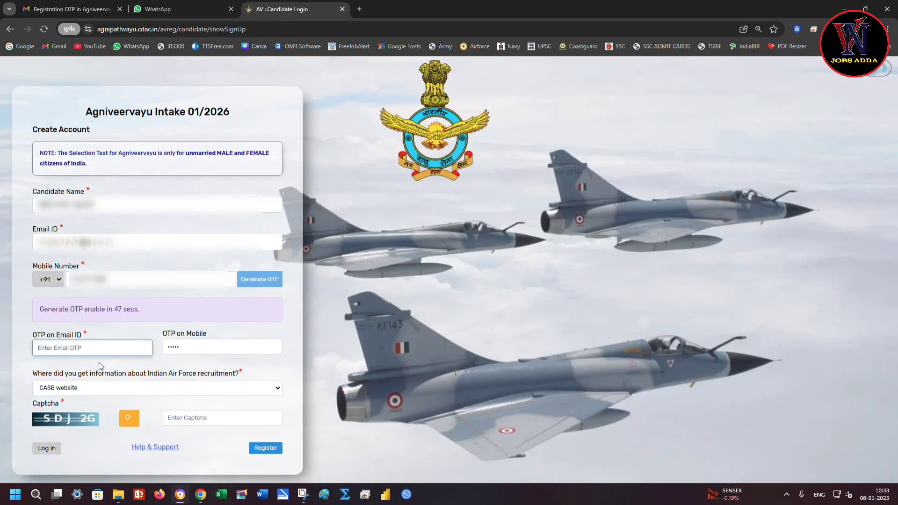
# Enter the e-mail OTP and captcha, register the account, acknowledge success, then switch to Gmail.
pyautogui.write('••••••')
pyautogui.click(202, 421)
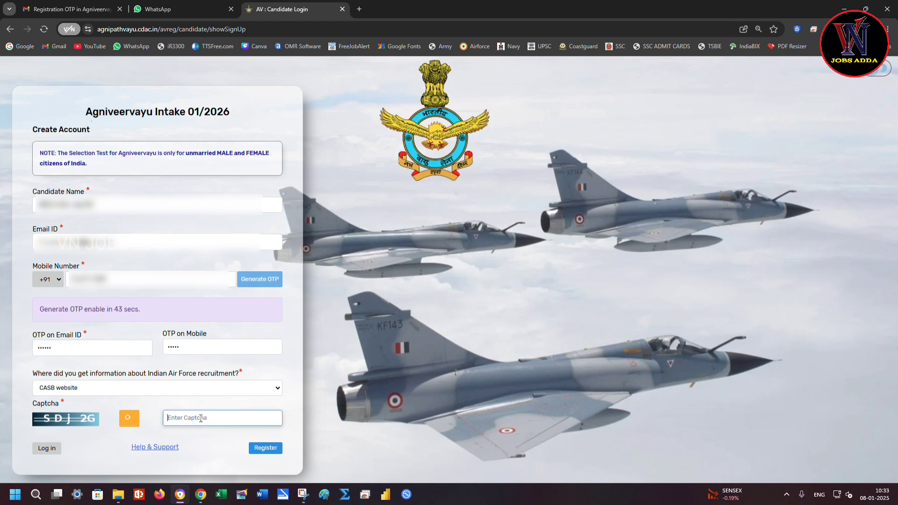
pyautogui.write('S')
pyautogui.write('j2G')
pyautogui.click(263, 448)
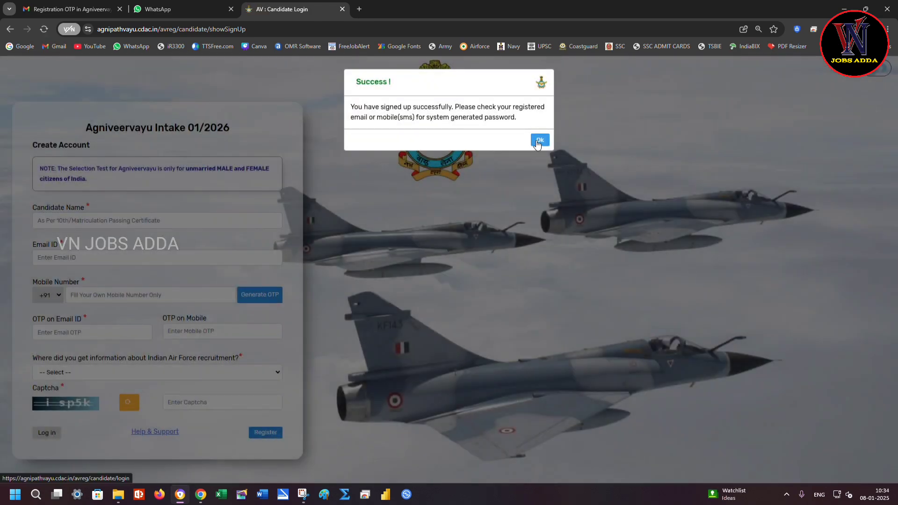
pyautogui.click(538, 142)
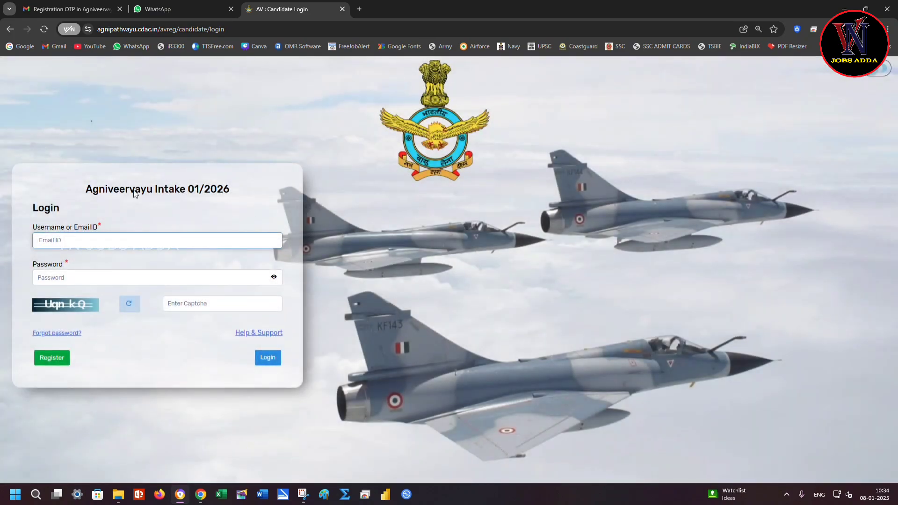
pyautogui.click(79, 5)
# Return to the Gmail inbox, then enter the candidate's e-mail ID as the login username.
pyautogui.click(14, 28)
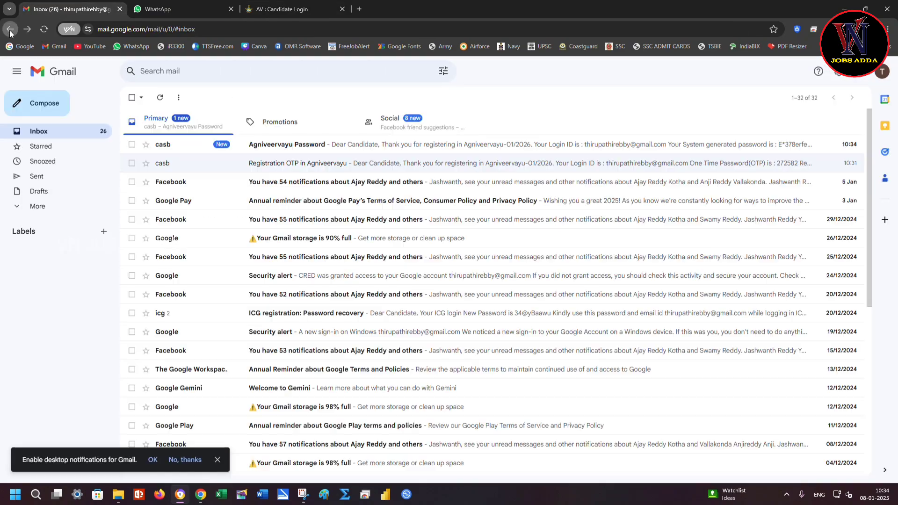
pyautogui.click(311, 9)
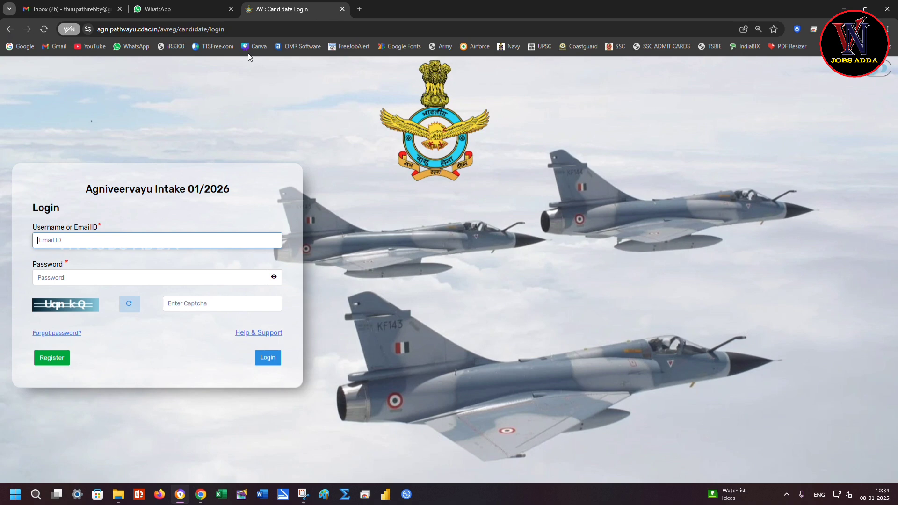
pyautogui.click(181, 239)
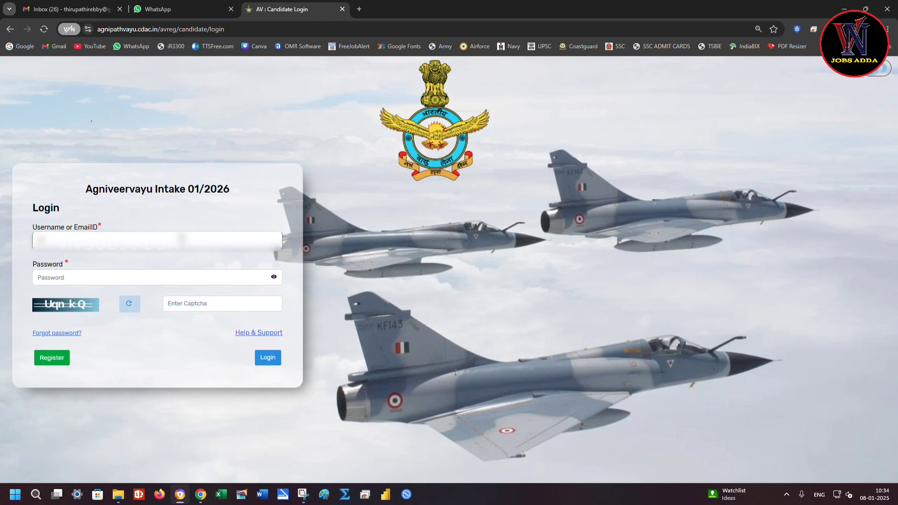
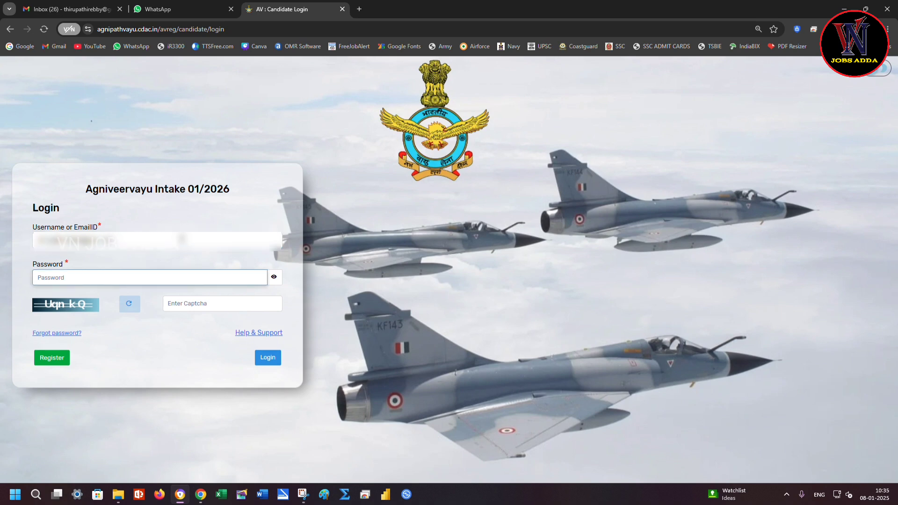
# Open the 'Agniveervayu Password' email and select the system-generated password.
pyautogui.click(77, 11)
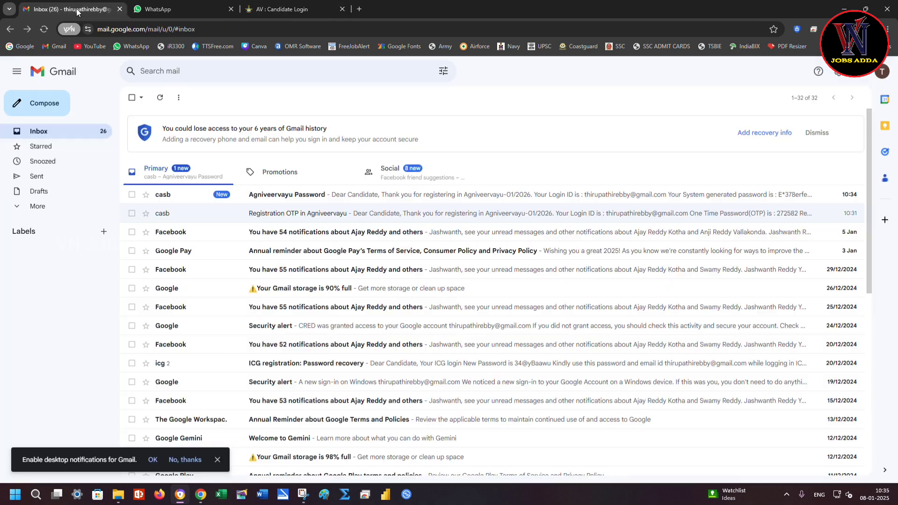
pyautogui.click(388, 200)
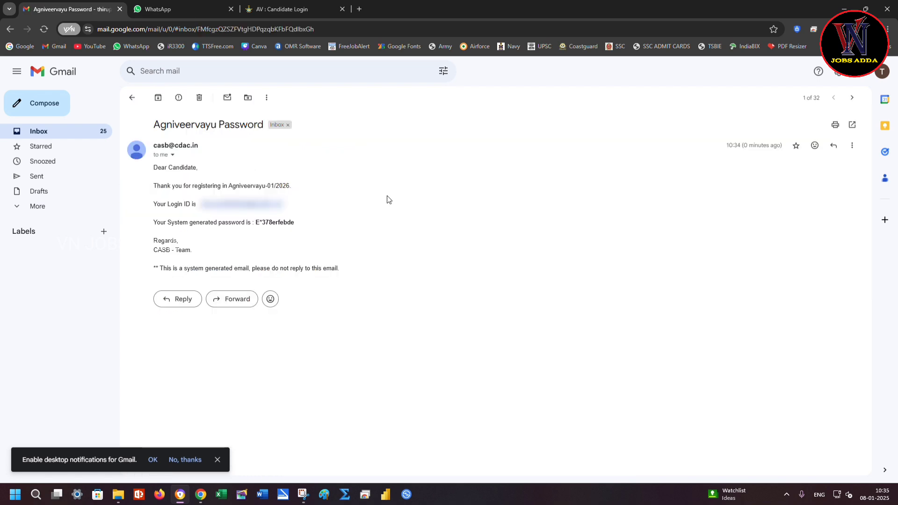
pyautogui.moveTo(295, 223); pyautogui.dragTo(257, 224)
# Paste the emailed password, fill in the captcha, and log in to the candidate account.
pyautogui.click(266, 10)
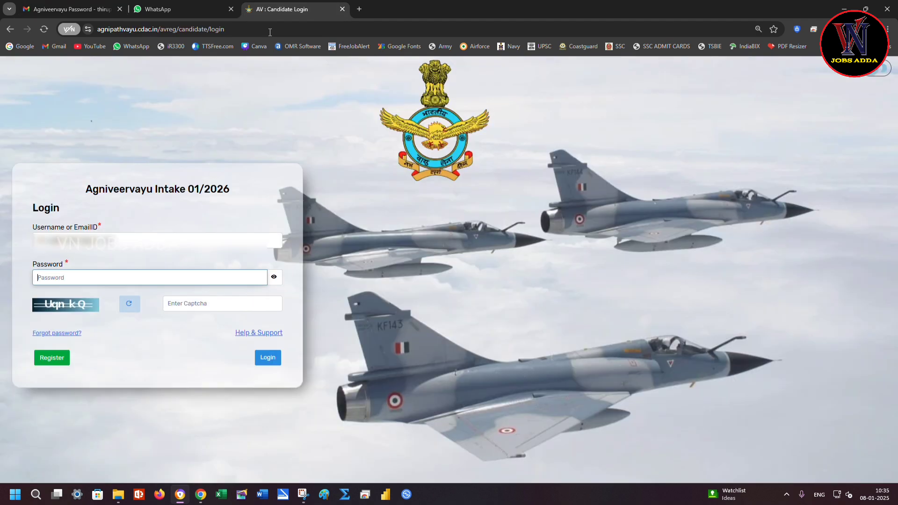
pyautogui.hotkey('ctrl', 'v')
pyautogui.click(238, 303)
pyautogui.write('u')
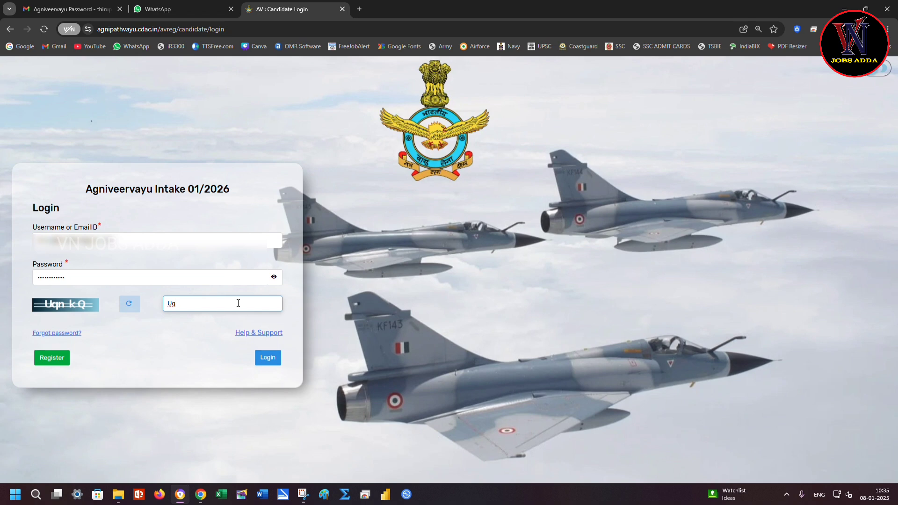
pyautogui.write('qnkQ')
pyautogui.click(269, 357)
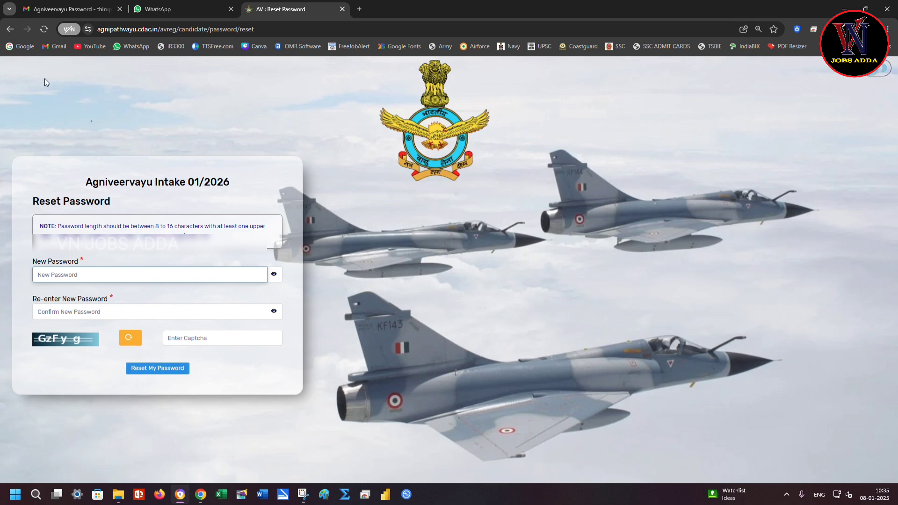
# Reset the account password by entering the new password twice and the reset captcha.
pyautogui.press('Tab')
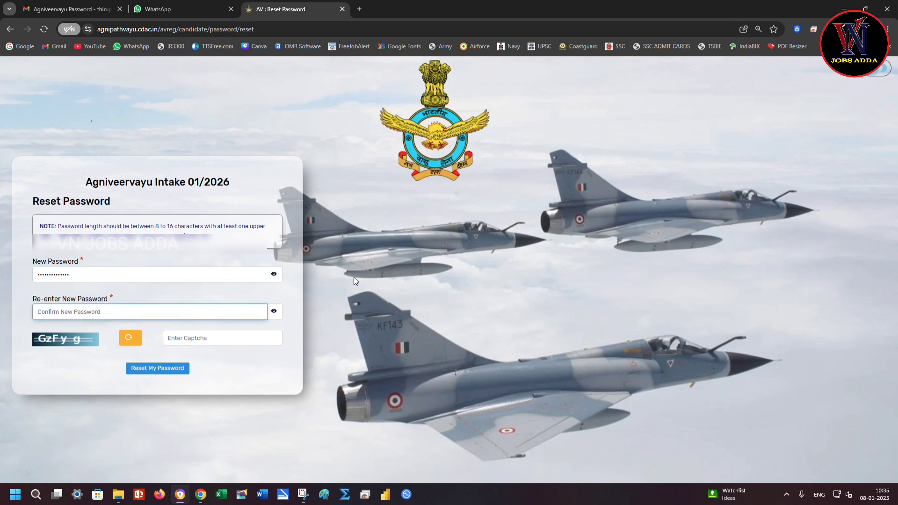
pyautogui.click(227, 335)
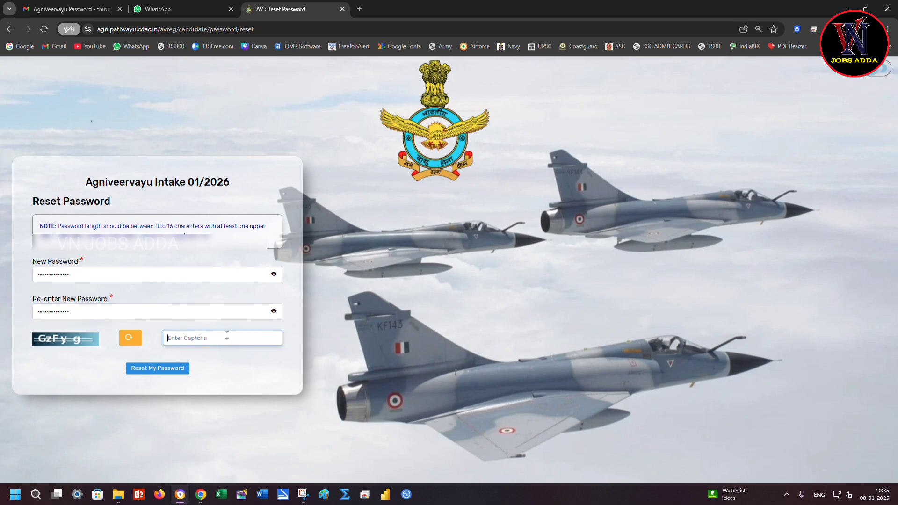
pyautogui.write('GzFyg')
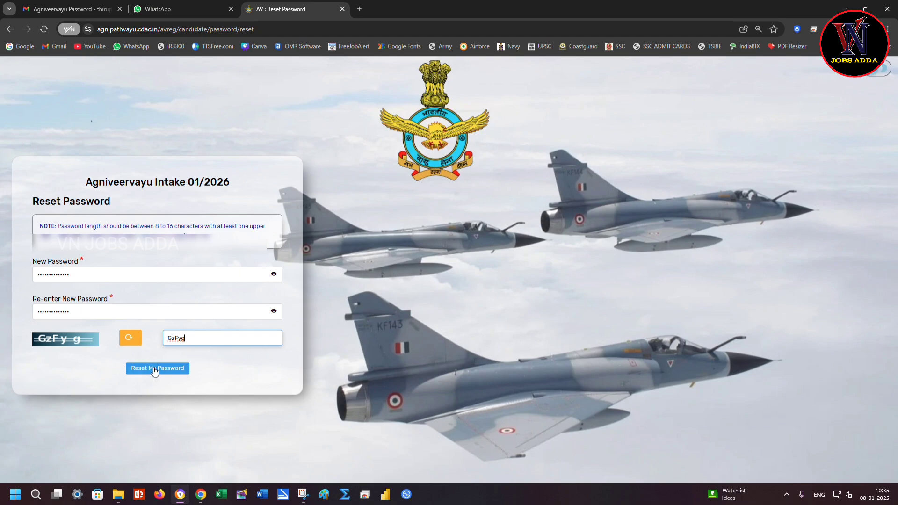
pyautogui.click(155, 369)
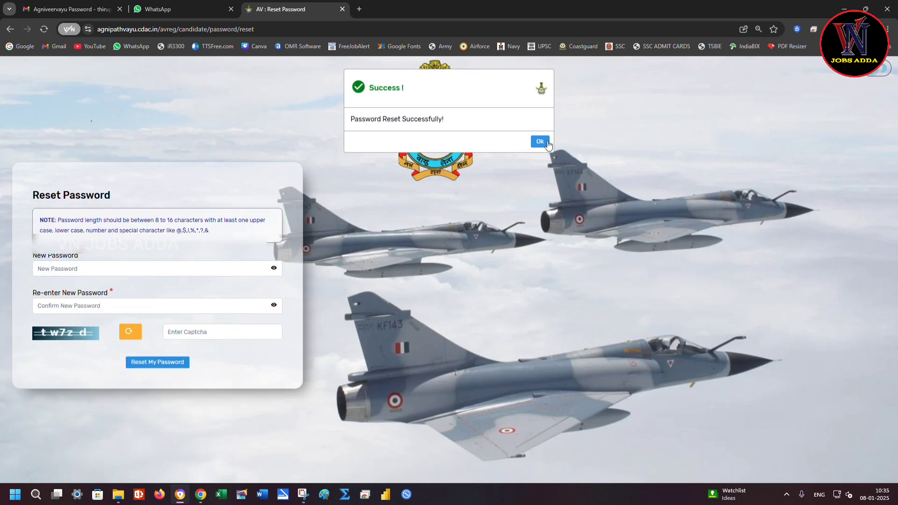
# Dismiss the success message and tick both declarations on the Instructions page.
pyautogui.click(547, 142)
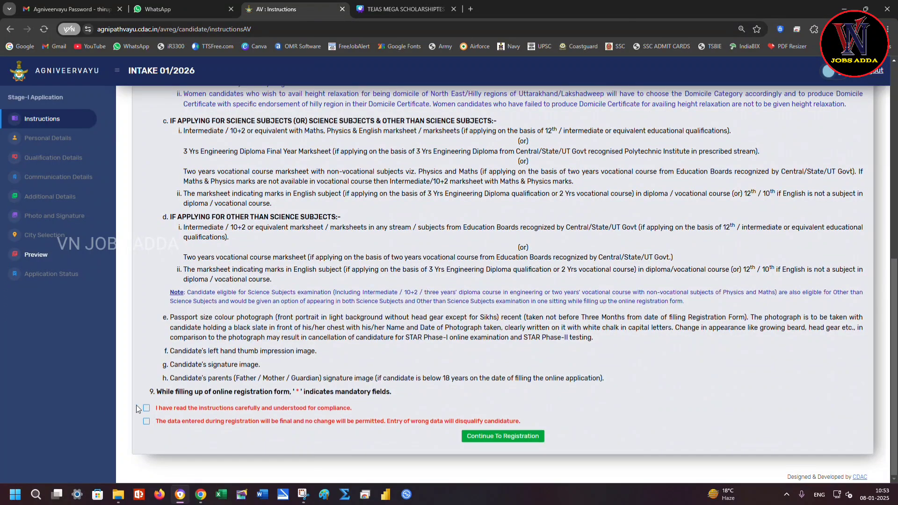
pyautogui.click(147, 408)
pyautogui.click(147, 421)
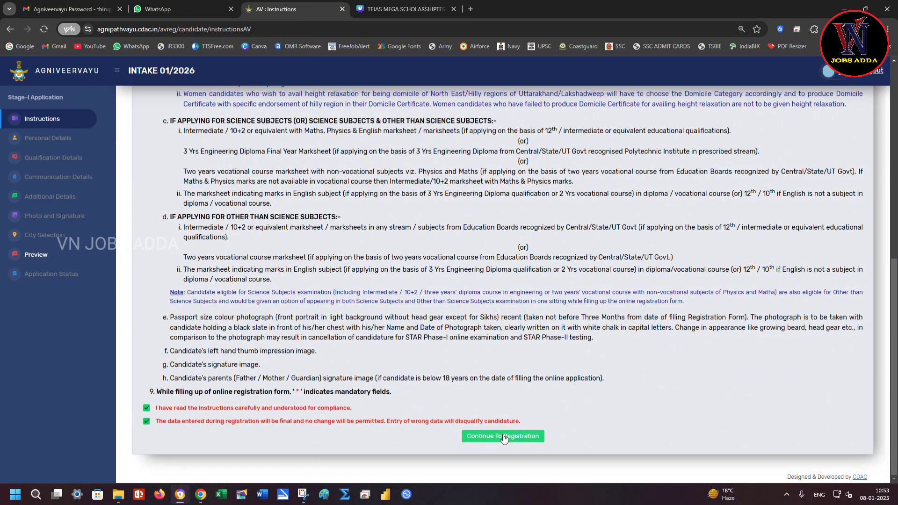
# Open the registration form, enter the father's and mother's names, and confirm gender as Male.
pyautogui.click(503, 438)
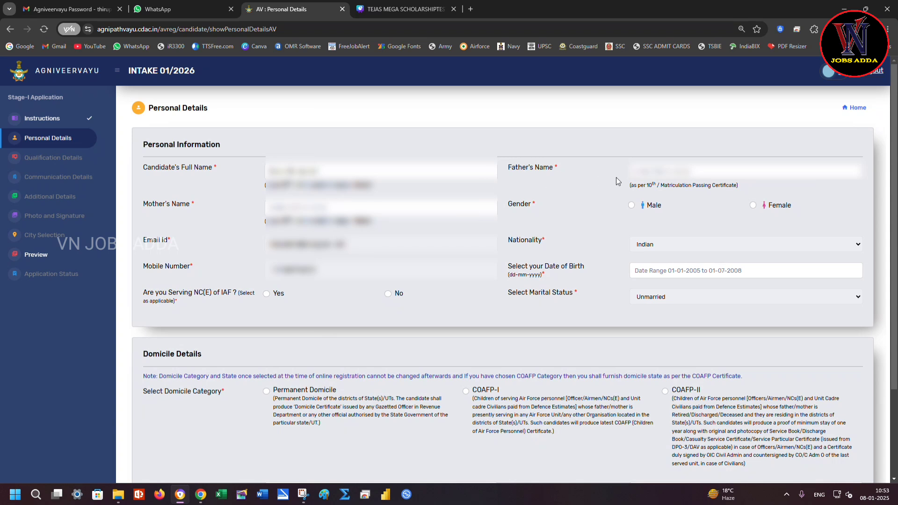
pyautogui.click(646, 170)
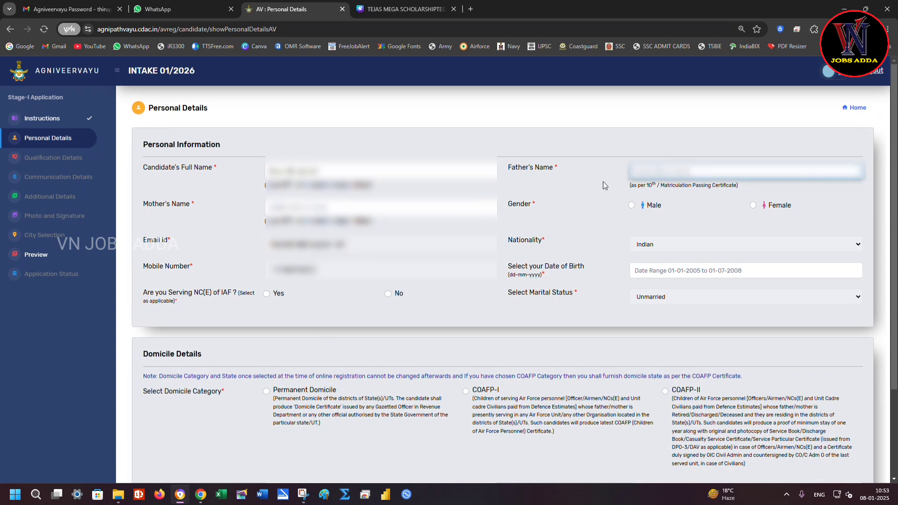
pyautogui.write('????')
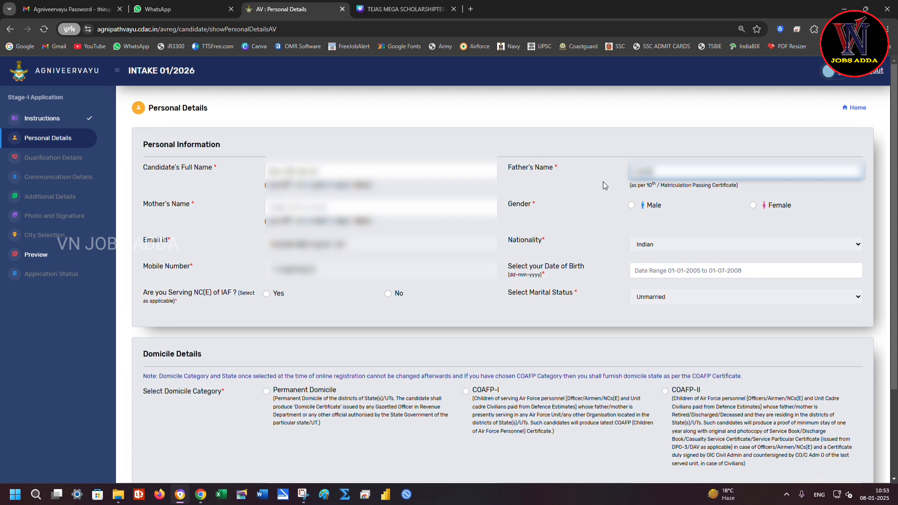
pyautogui.write('?????')
pyautogui.press('Tab')
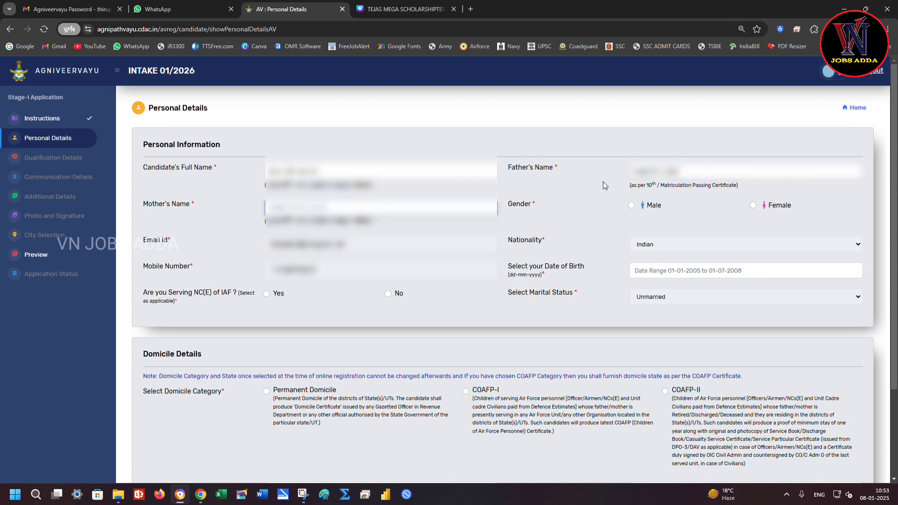
pyautogui.write('??????')
pyautogui.press('Tab')
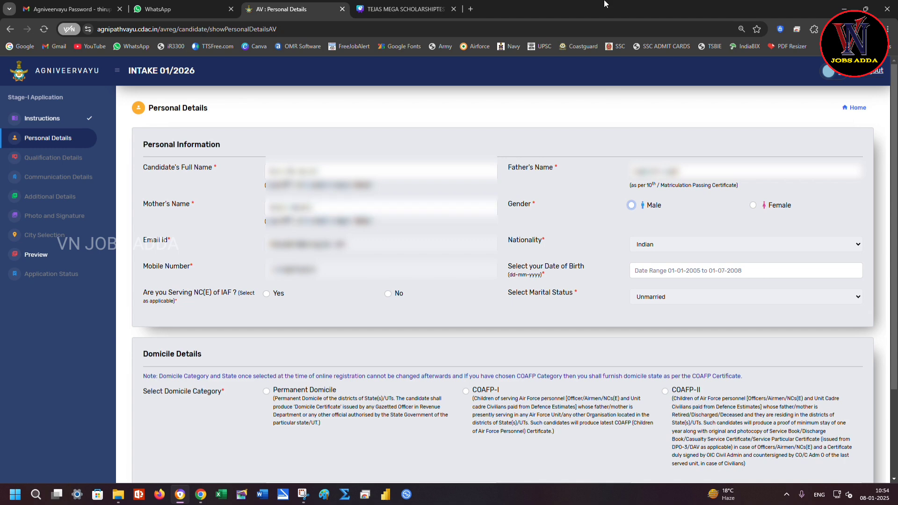
pyautogui.click(632, 206)
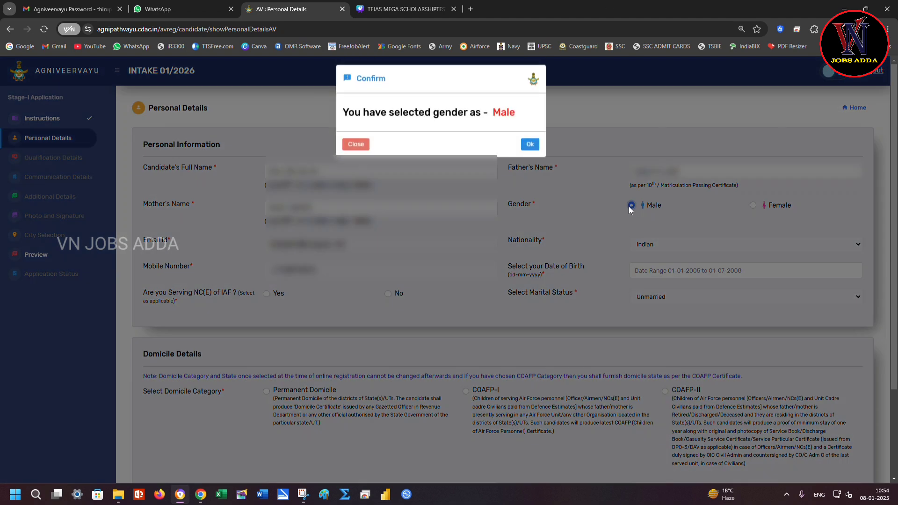
pyautogui.click(530, 148)
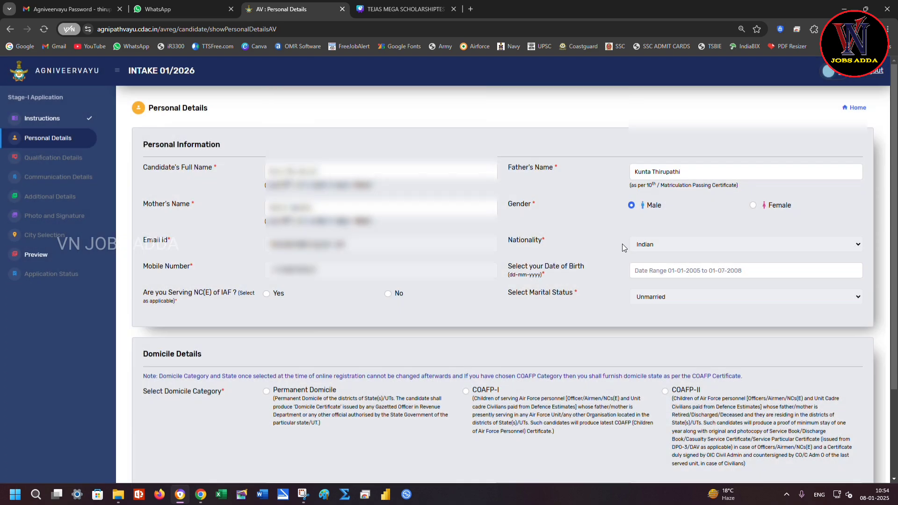
pyautogui.scroll(-1, 621, 246)
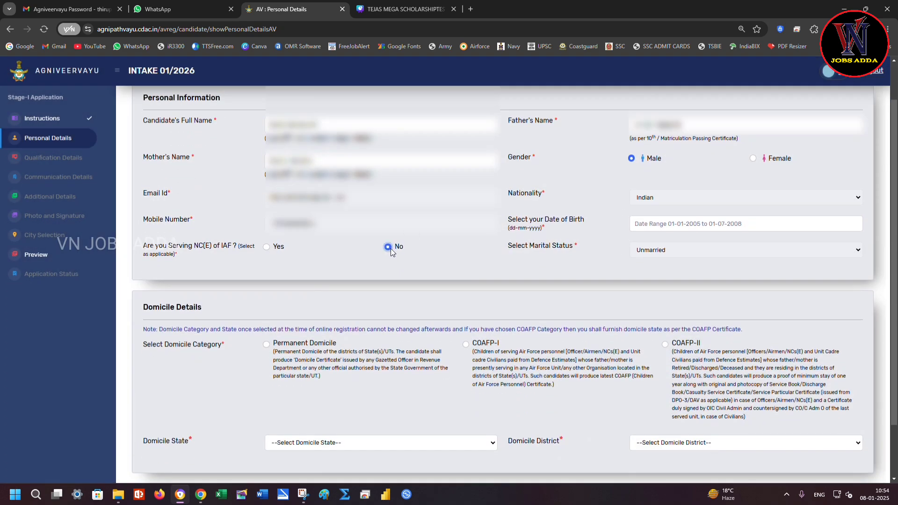
# Pick 20 September 2005 as the date of birth from the calendar.
pyautogui.click(661, 230)
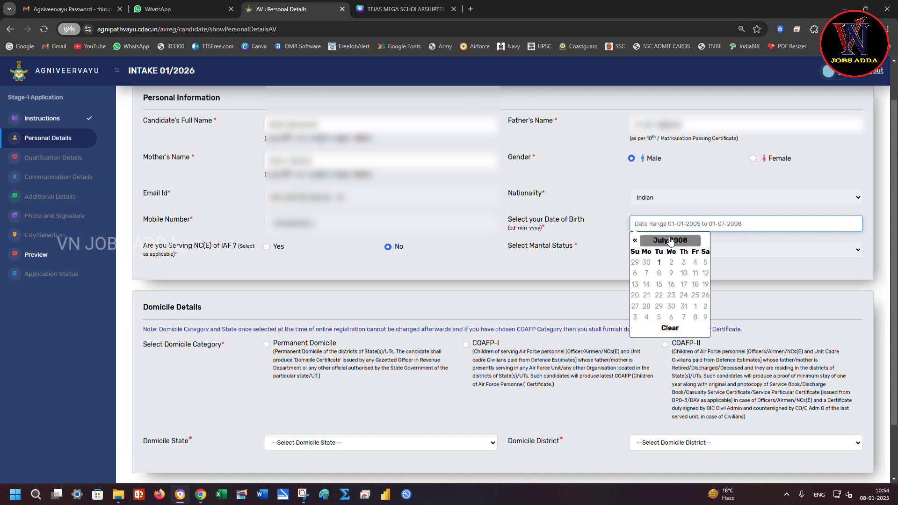
pyautogui.click(670, 240)
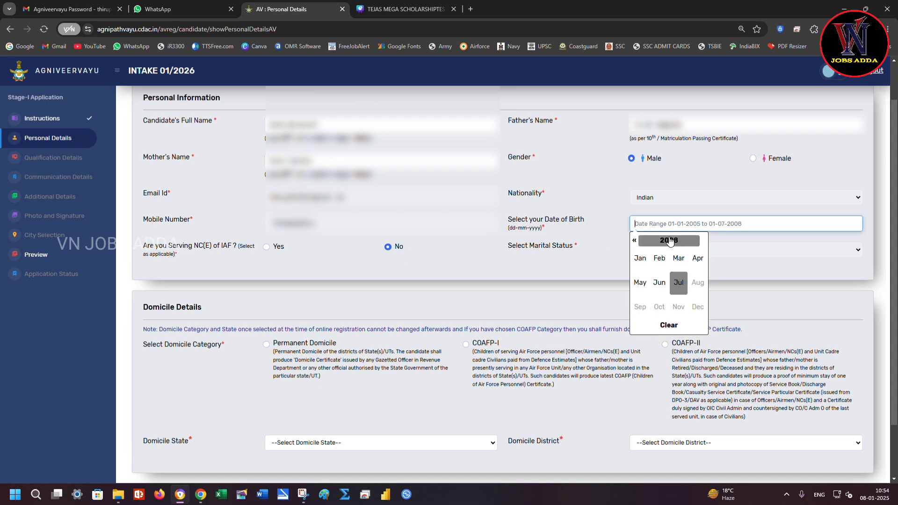
pyautogui.click(670, 240)
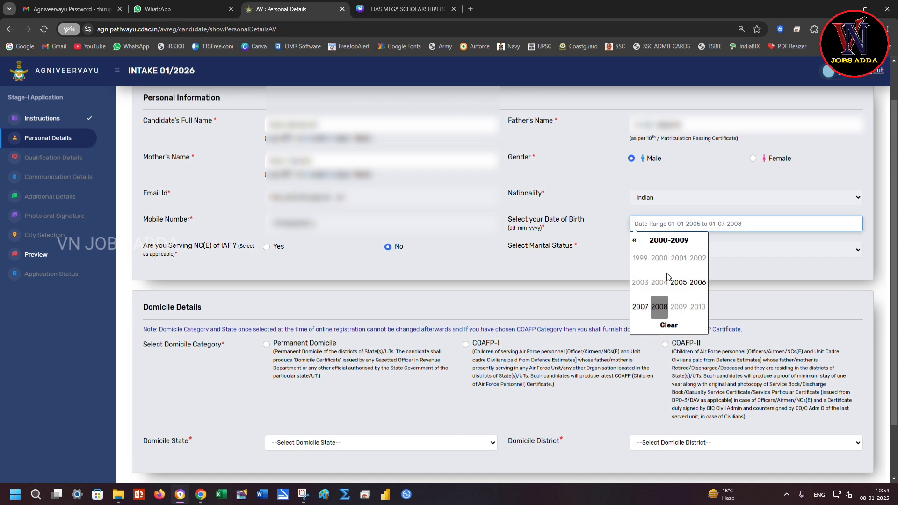
pyautogui.click(678, 285)
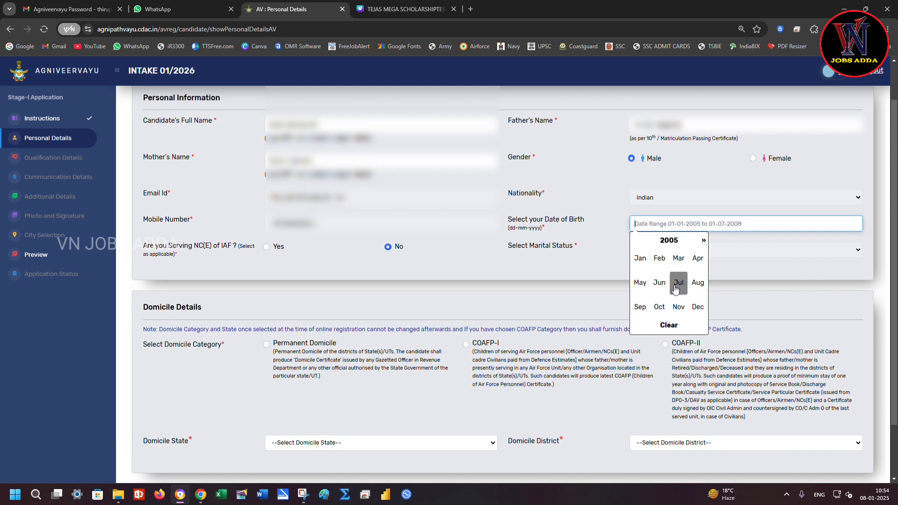
pyautogui.click(641, 307)
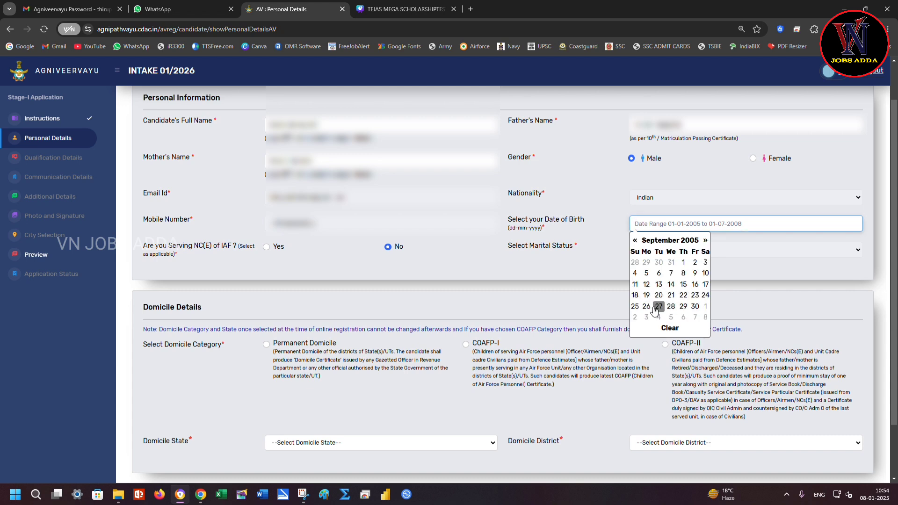
pyautogui.click(658, 295)
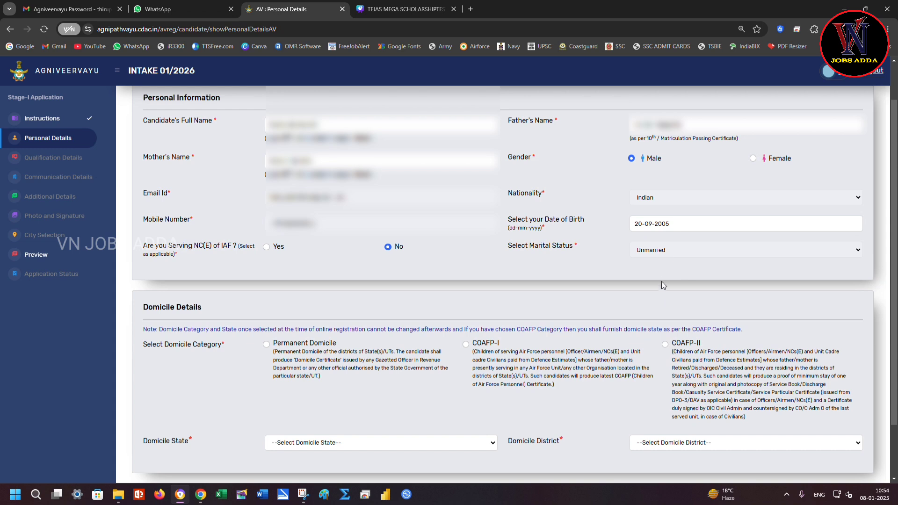
pyautogui.scroll(-2, 656, 276)
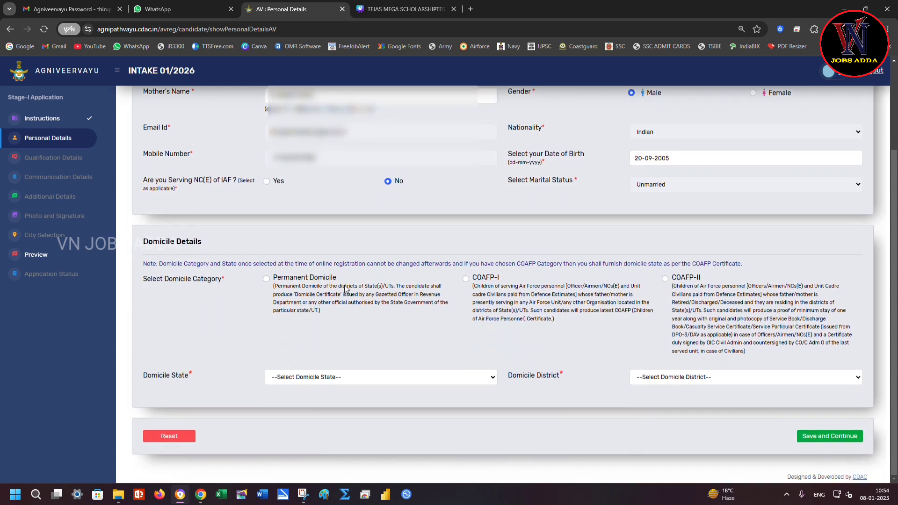
# Set Permanent Domicile in Telangana, Jayashankar Bhupalapally district, and start the domicile certificate upload.
pyautogui.click(267, 279)
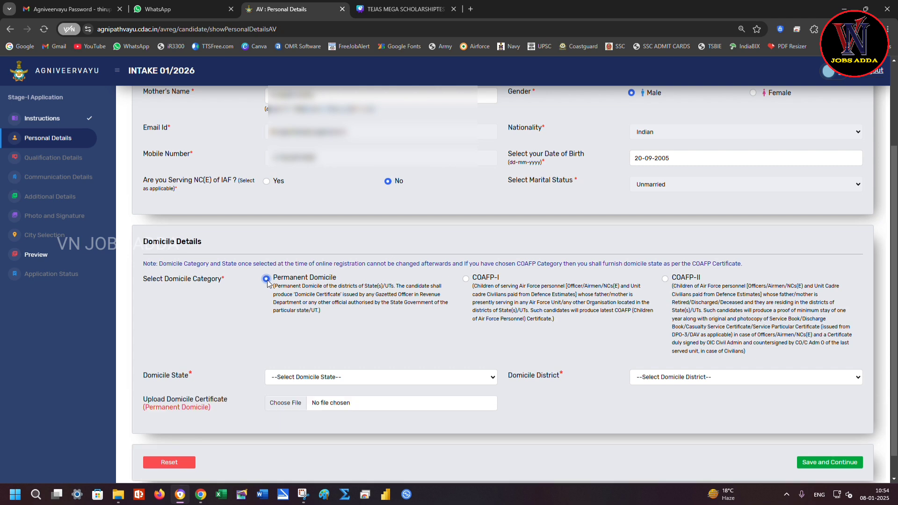
pyautogui.scroll(-1, 290, 287)
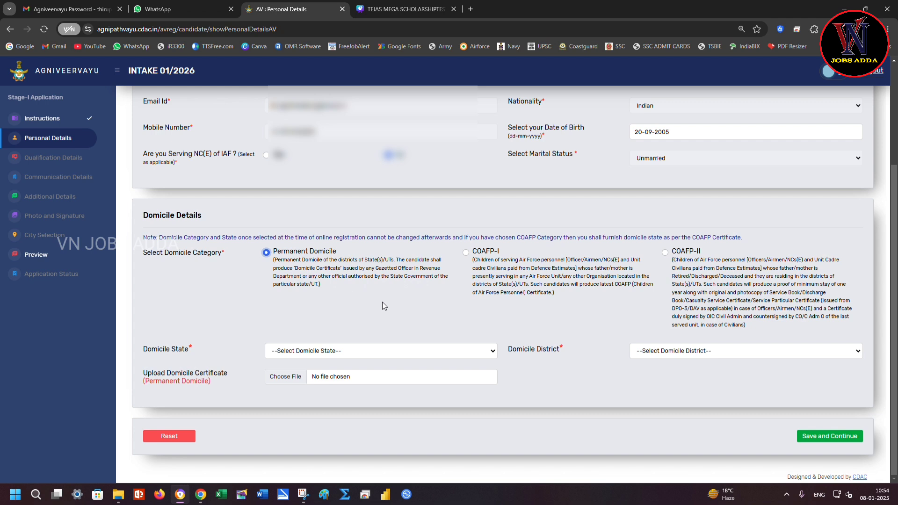
pyautogui.click(427, 347)
pyautogui.press('t')
pyautogui.press('t')
pyautogui.press('t')
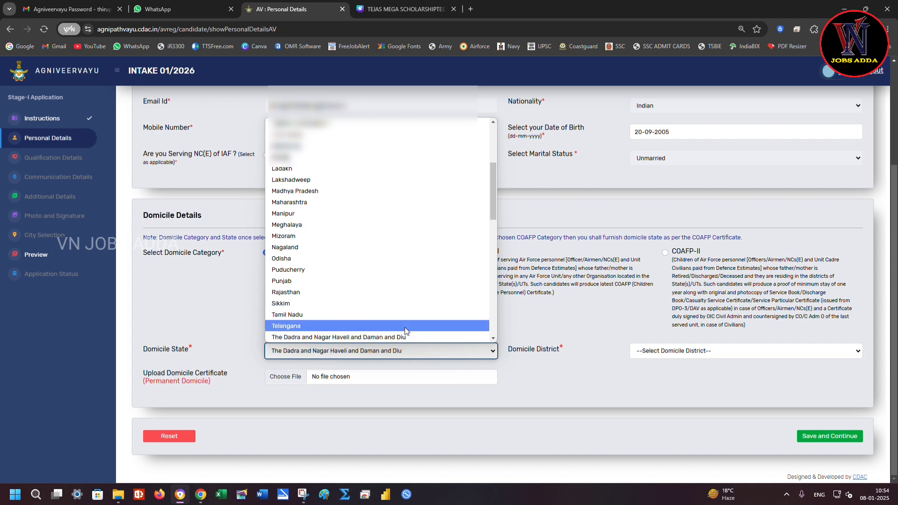
pyautogui.click(405, 326)
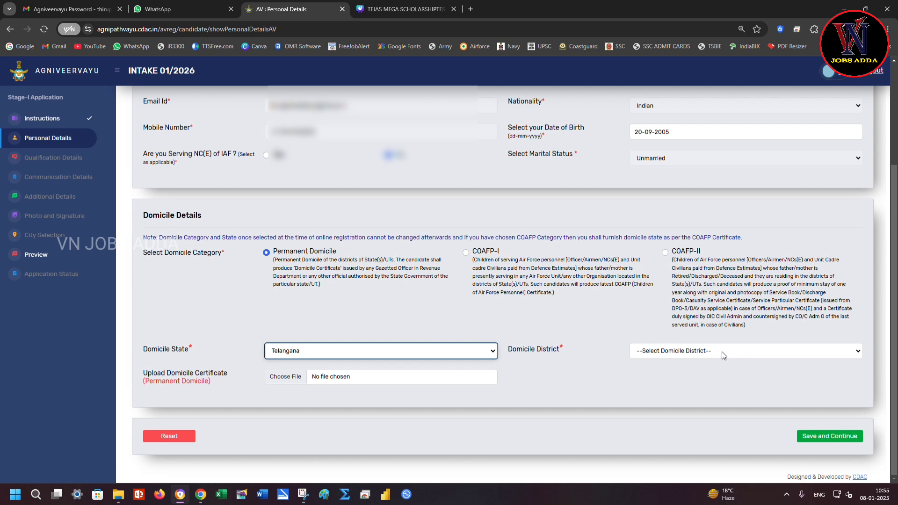
pyautogui.click(723, 355)
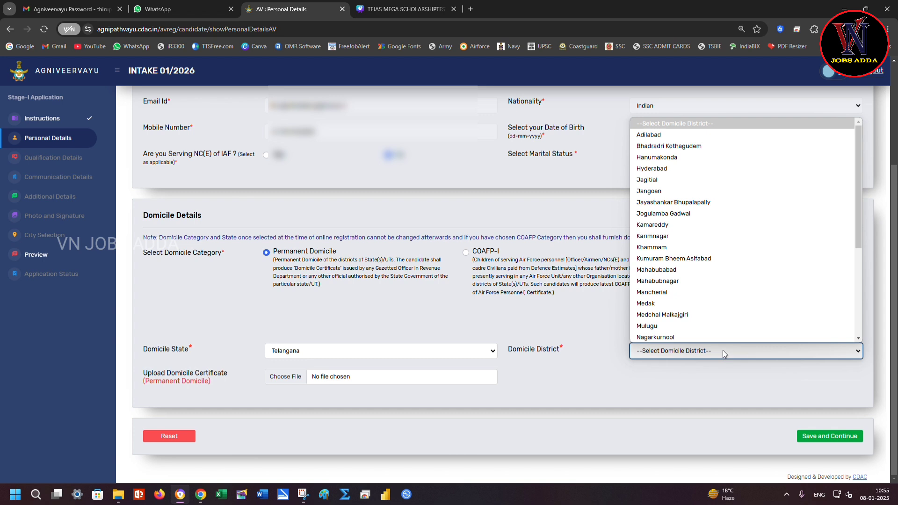
pyautogui.click(709, 203)
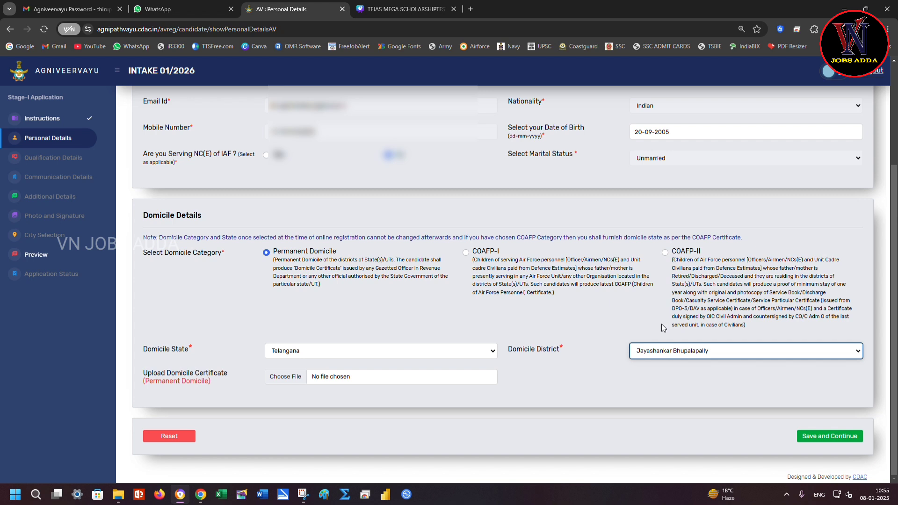
pyautogui.click(286, 377)
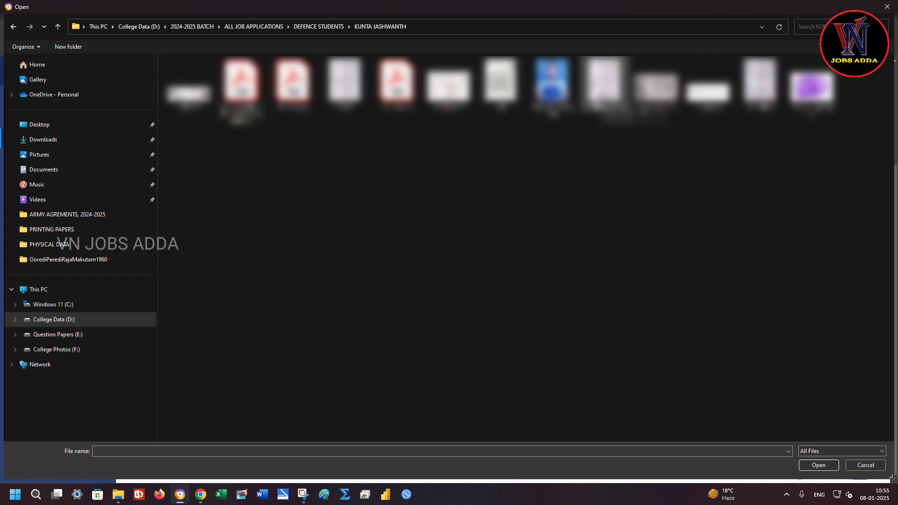
# Attach RESIDENCE.jpg as the domicile certificate, then save and submit the personal details.
pyautogui.doubleClick(602, 93)
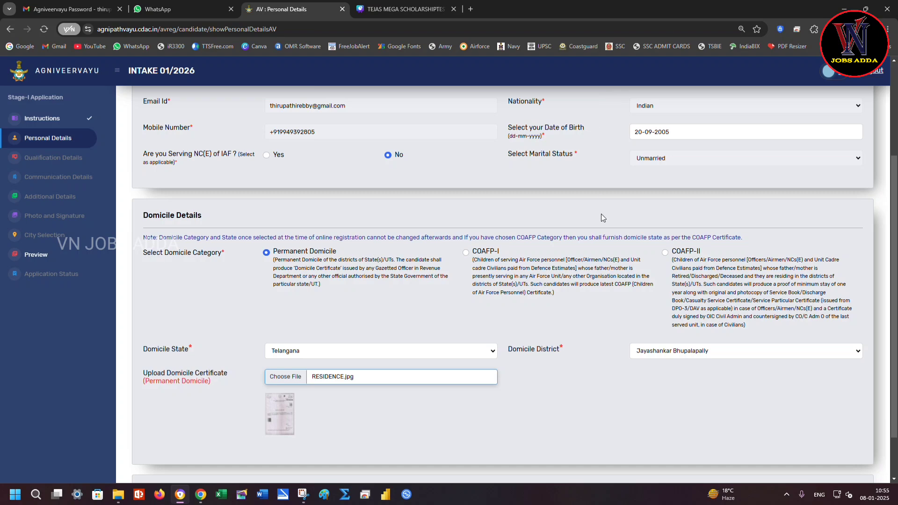
pyautogui.scroll(-1, 608, 250)
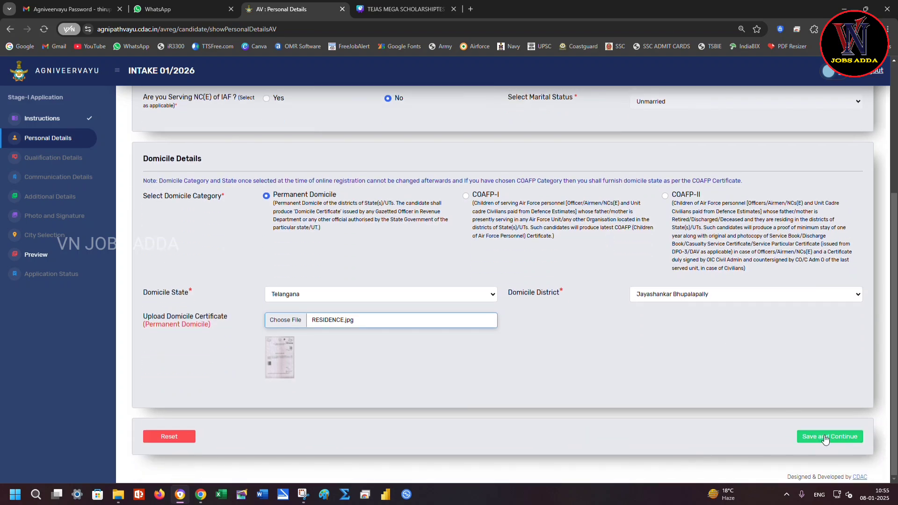
pyautogui.click(731, 392)
pyautogui.click(836, 440)
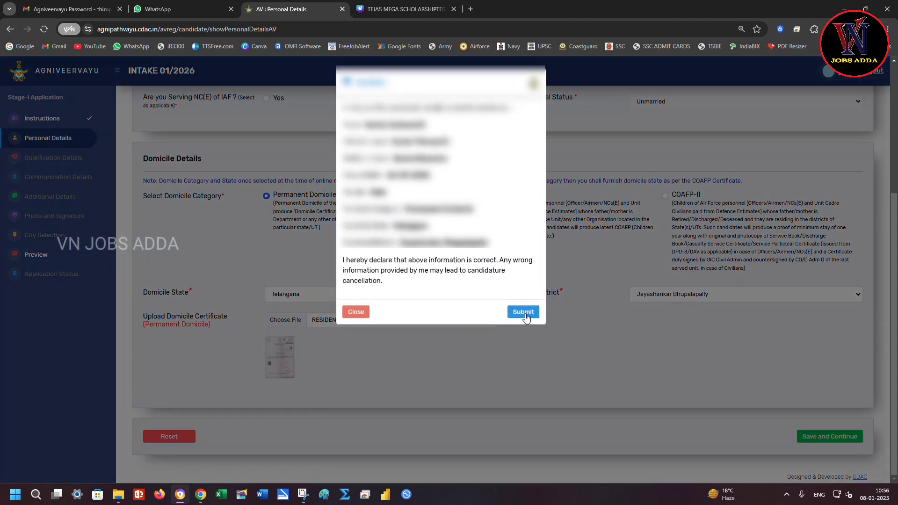
pyautogui.click(524, 312)
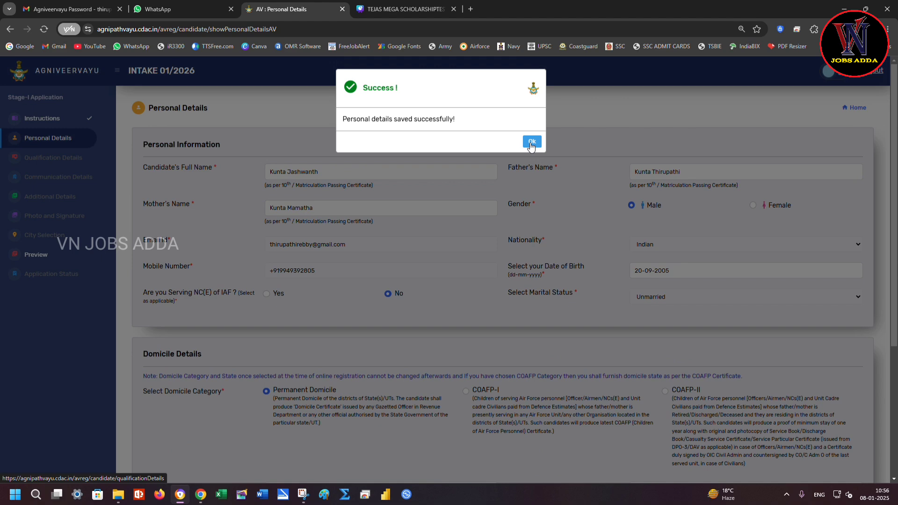
# Choose 10+2 passed with Physics/Maths, Science stream, and Both Science and other than Science category.
pyautogui.click(531, 144)
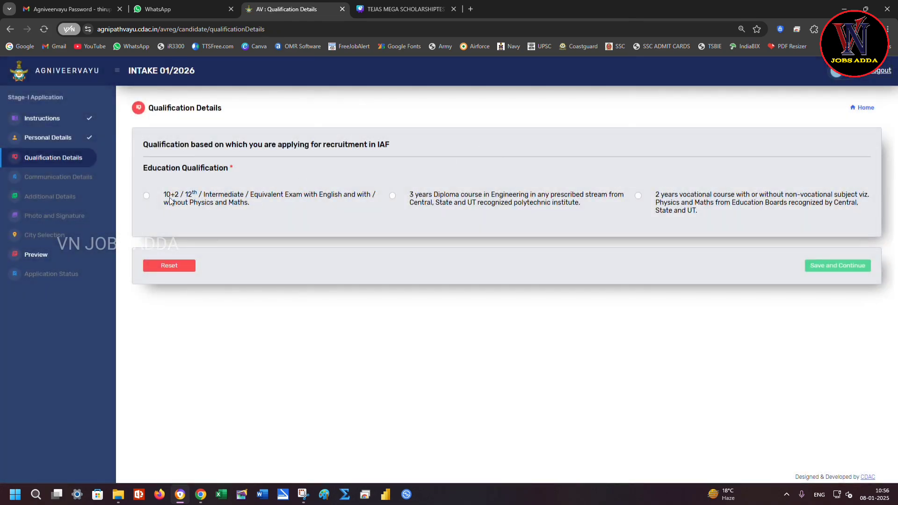
pyautogui.click(150, 196)
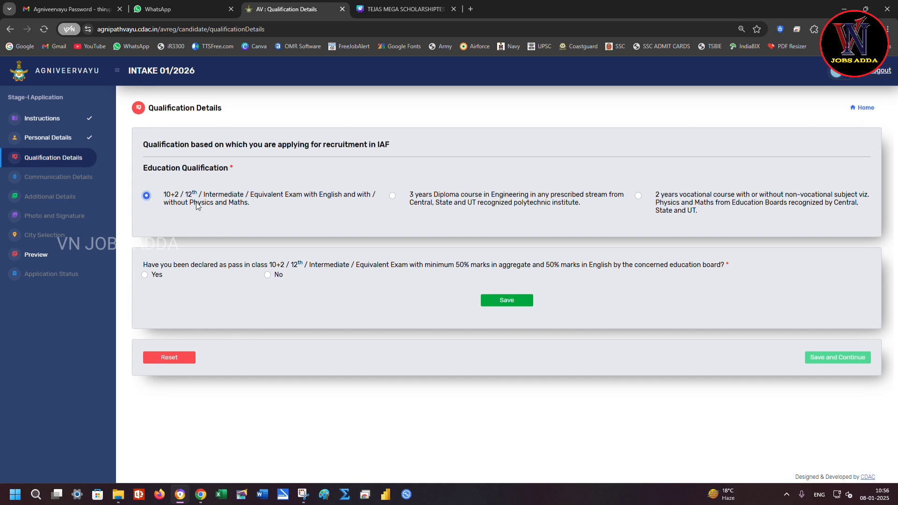
pyautogui.click(150, 278)
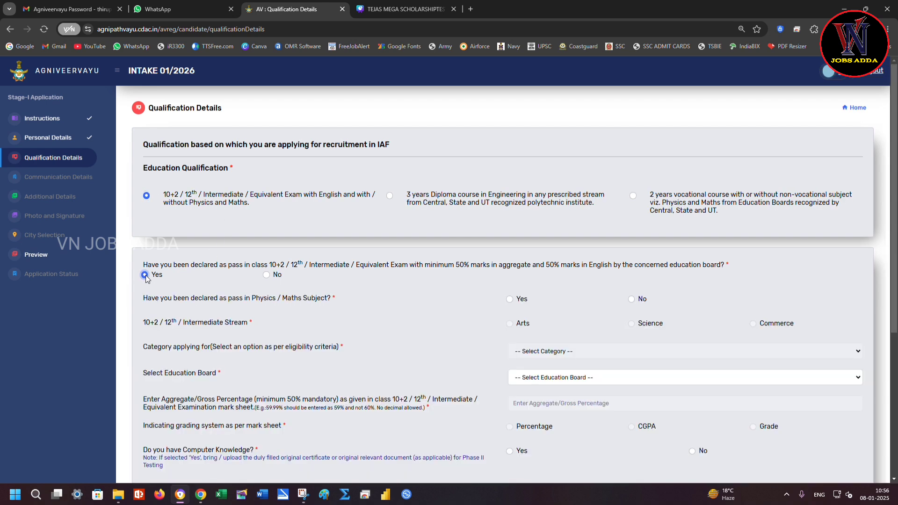
pyautogui.scroll(-3, 285, 275)
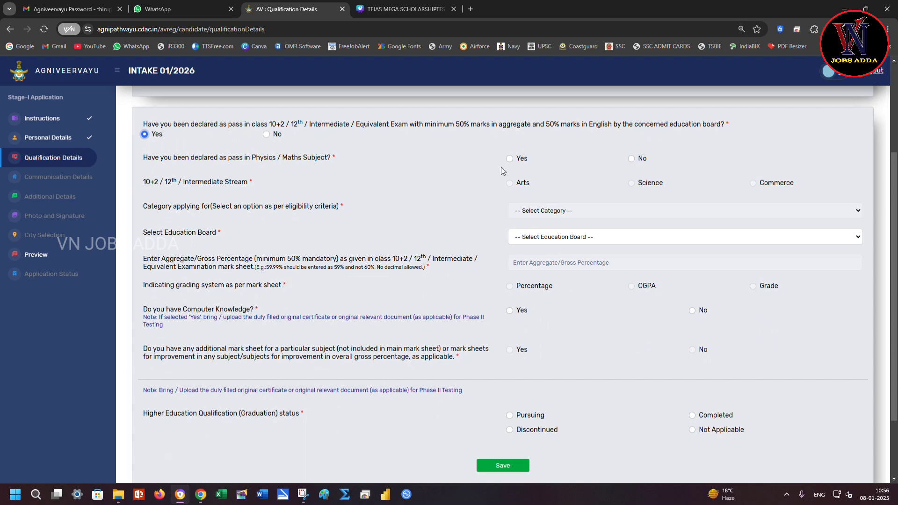
pyautogui.click(509, 159)
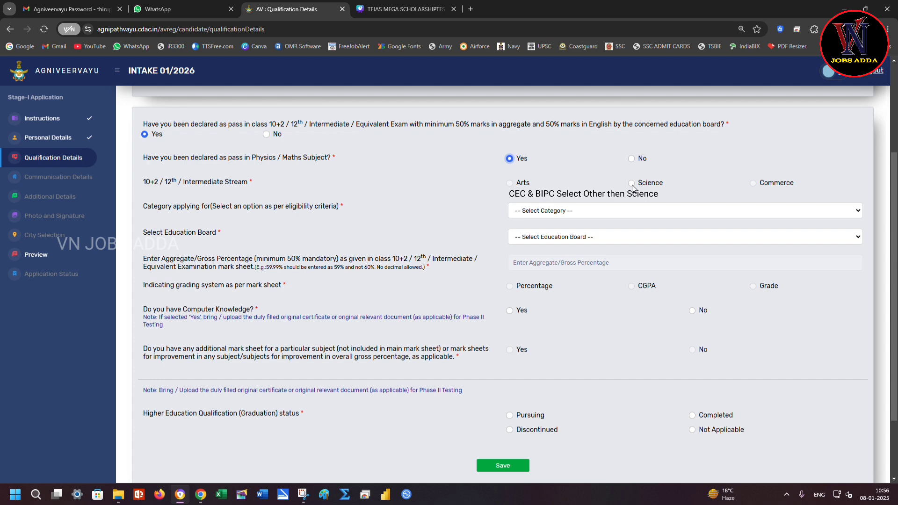
pyautogui.click(632, 184)
pyautogui.click(629, 213)
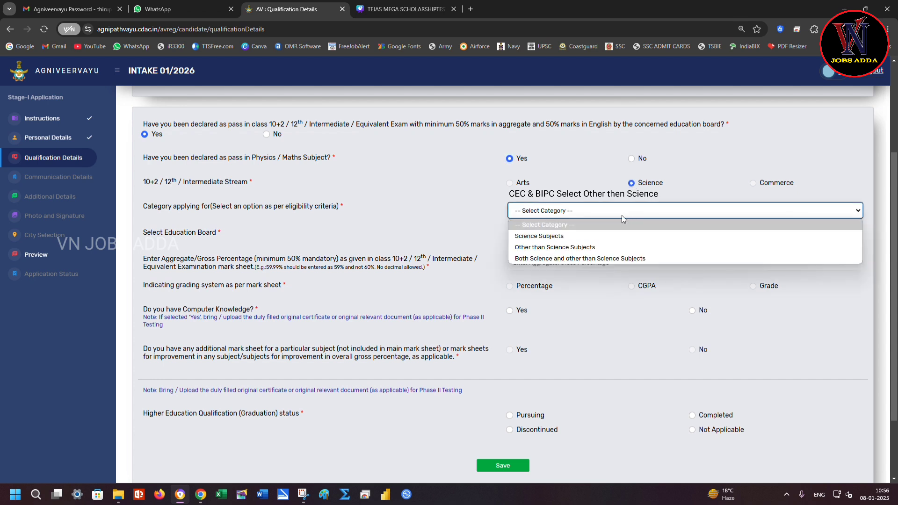
pyautogui.click(620, 259)
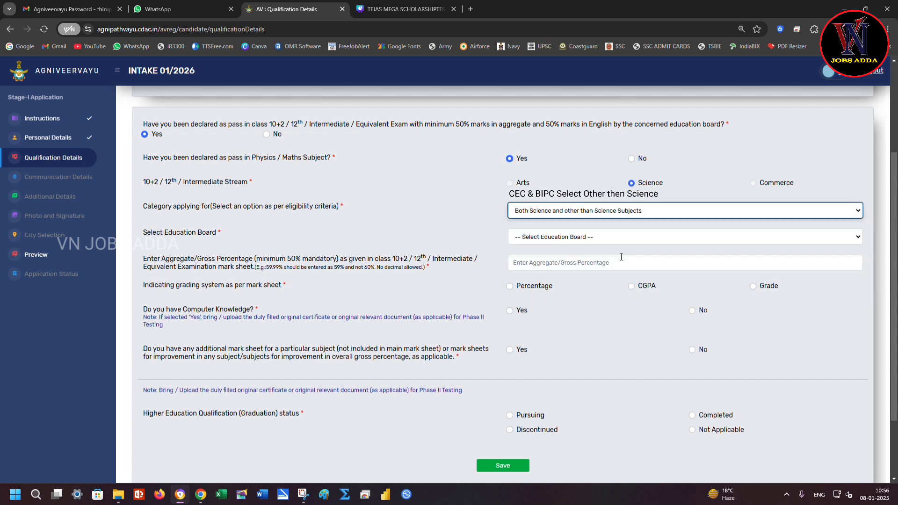
# Select Telangana State Board of Intermediate Education as the board and Percentage as the grading system.
pyautogui.click(600, 238)
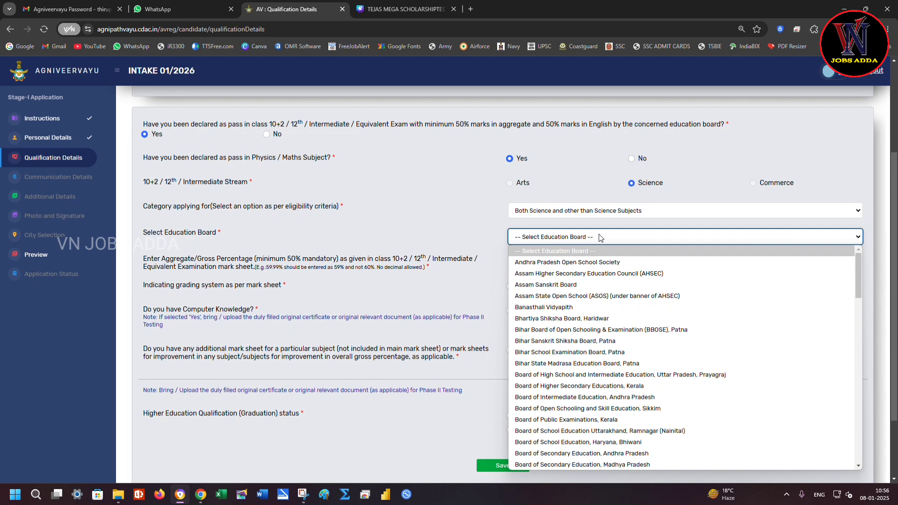
pyautogui.press('Down')
pyautogui.press('Down')
pyautogui.press('Down')
pyautogui.press('Down')
pyautogui.press('Down')
pyautogui.press('Down')
pyautogui.press('Down')
pyautogui.press('Down')
pyautogui.press('Down')
pyautogui.press('Down')
pyautogui.press('Down')
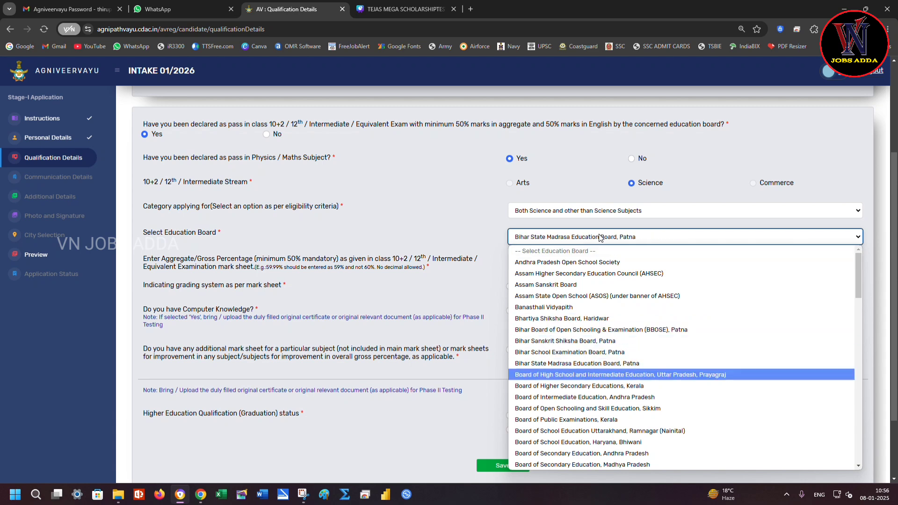
pyautogui.press('Down')
pyautogui.press('Down')
pyautogui.press('Down')
pyautogui.press('Down')
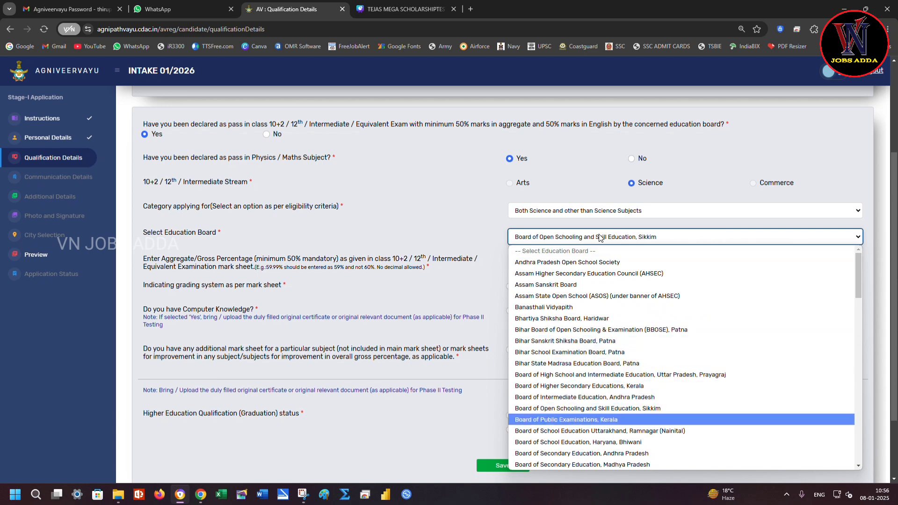
pyautogui.press('Down')
pyautogui.press('Down')
pyautogui.press('Down')
pyautogui.press('Down')
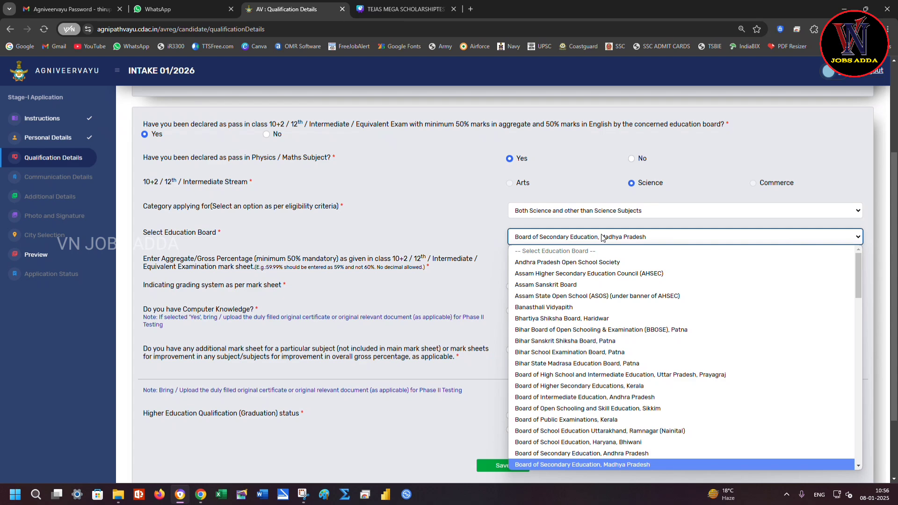
pyautogui.scroll(-3, 647, 302)
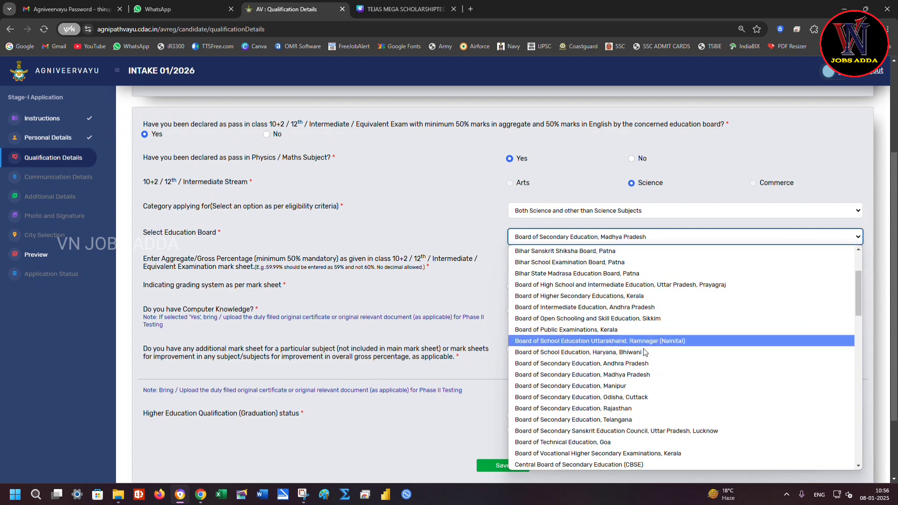
pyautogui.scroll(-3, 677, 419)
pyautogui.scroll(-3, 679, 423)
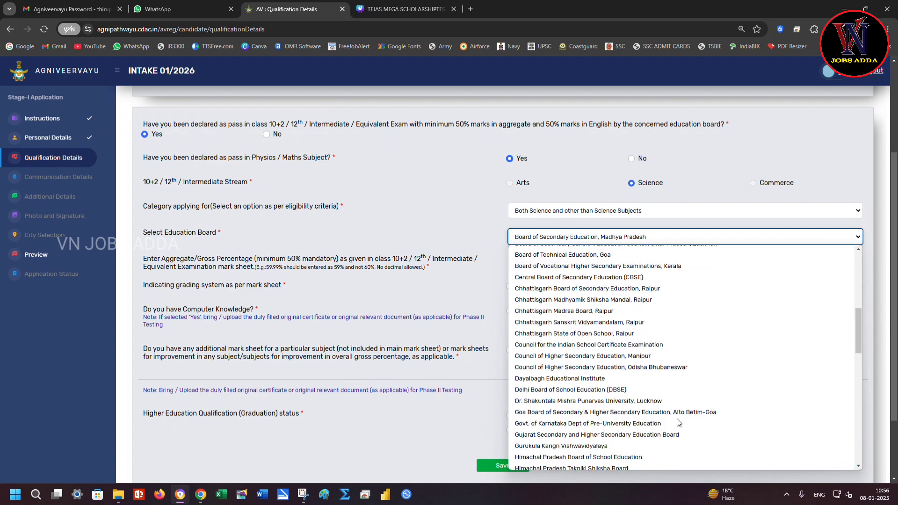
pyautogui.scroll(-10, 677, 422)
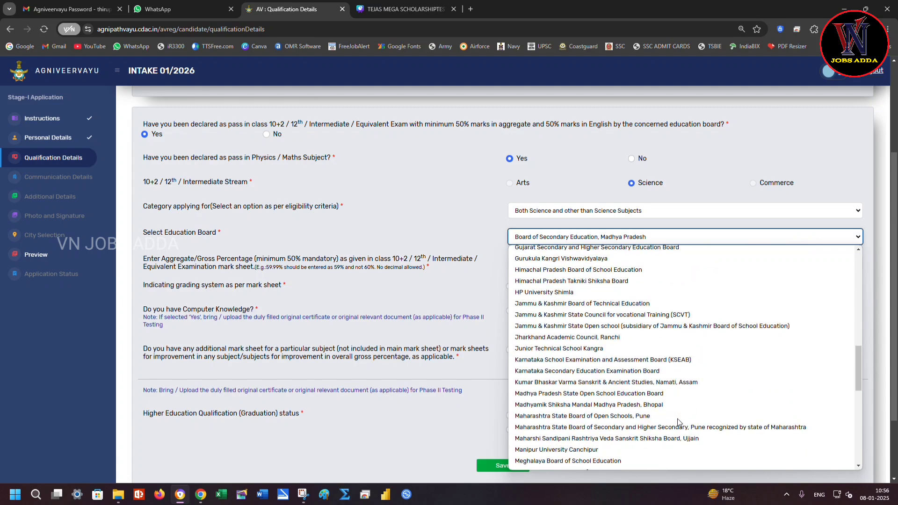
pyautogui.scroll(-3, 678, 422)
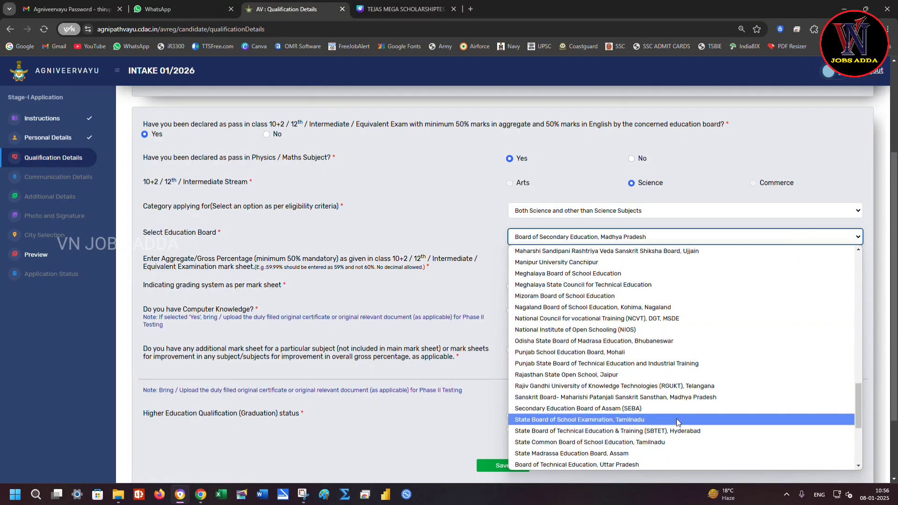
pyautogui.scroll(-5, 678, 421)
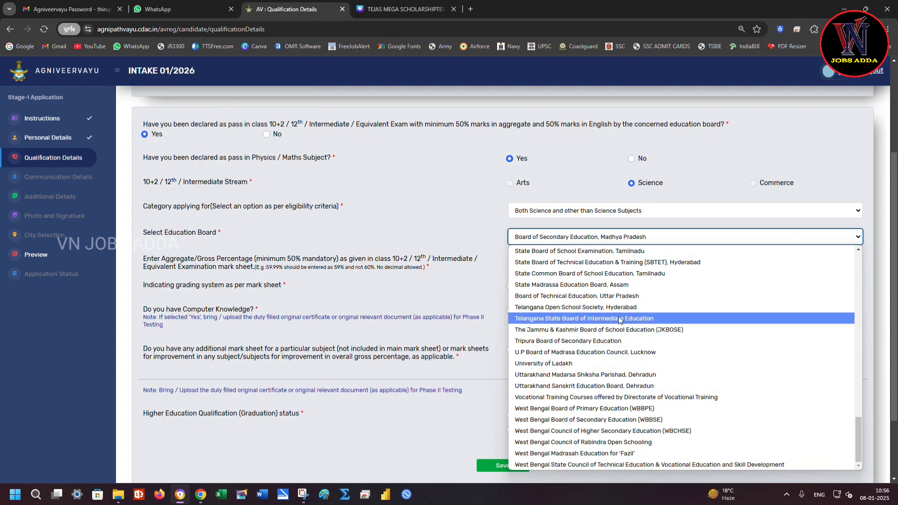
pyautogui.click(620, 320)
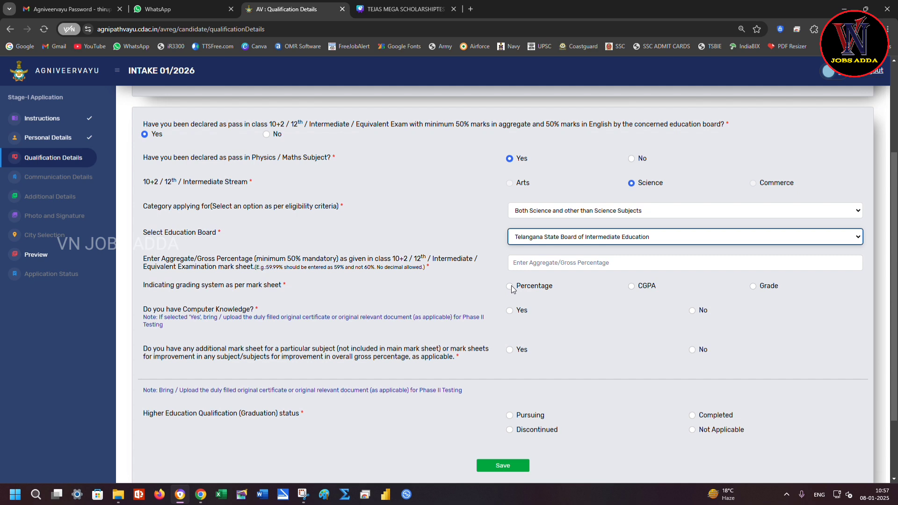
pyautogui.click(510, 286)
pyautogui.scroll(-1, 512, 288)
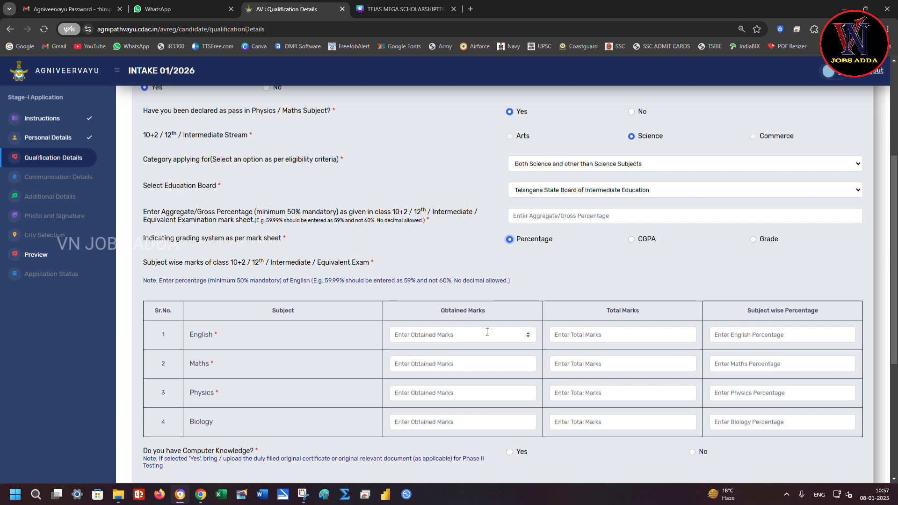
# Enter English marks 134/200 (67%) and Maths marks 224/300 (74%).
pyautogui.click(487, 332)
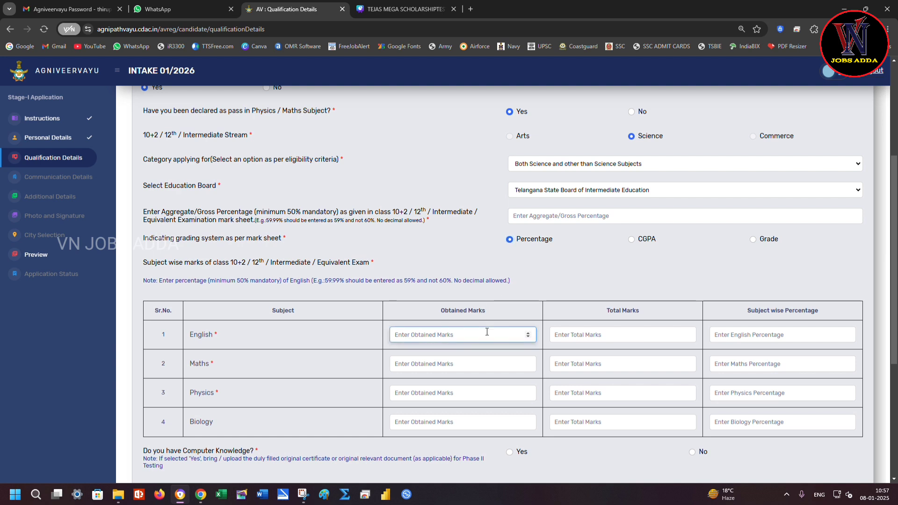
pyautogui.write('134')
pyautogui.press('Tab')
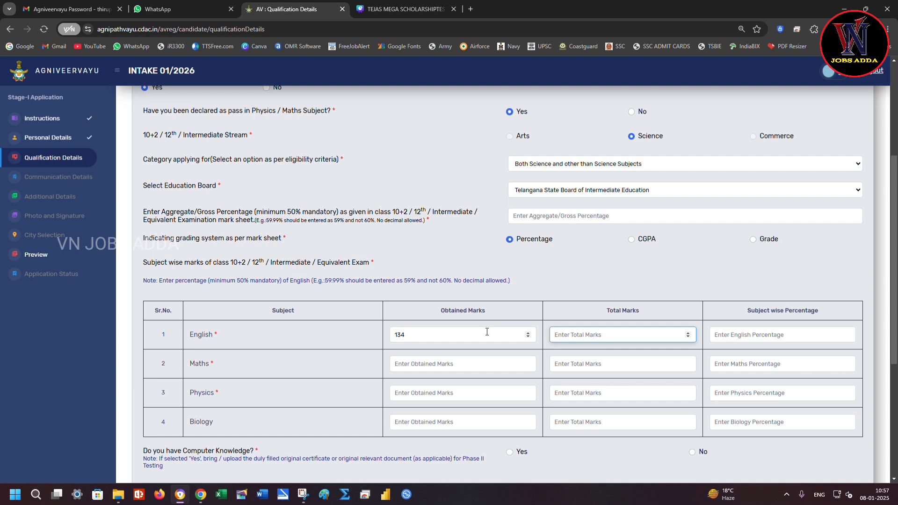
pyautogui.write('200')
pyautogui.press('Tab')
pyautogui.write('67')
pyautogui.press('Tab')
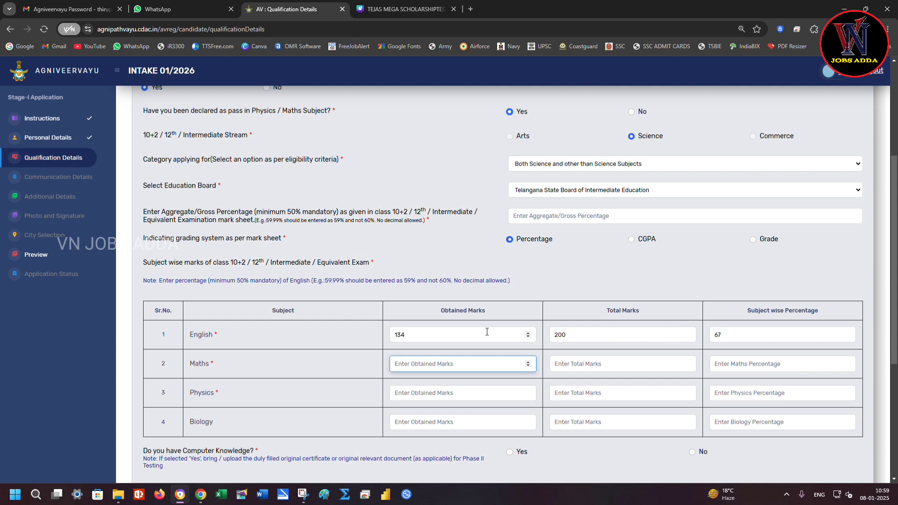
pyautogui.write('224')
pyautogui.press('Tab')
pyautogui.write('30')
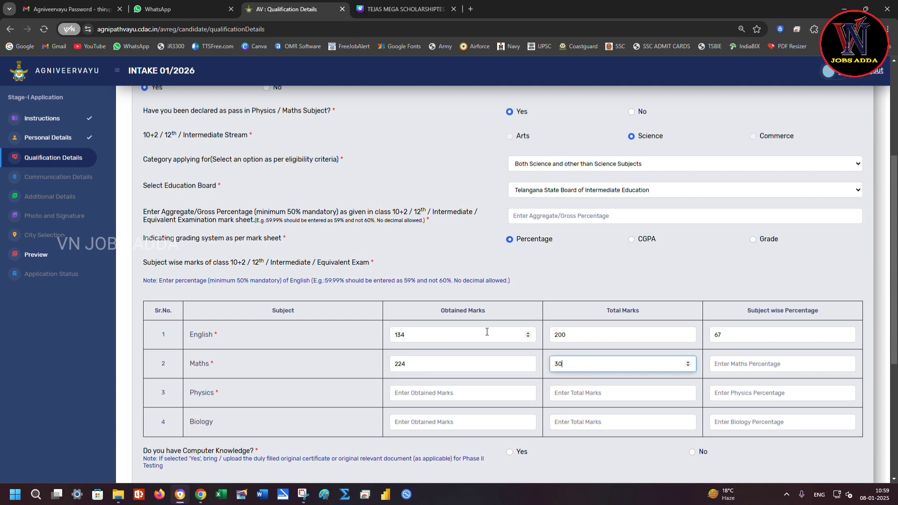
pyautogui.write('0')
pyautogui.press('Tab')
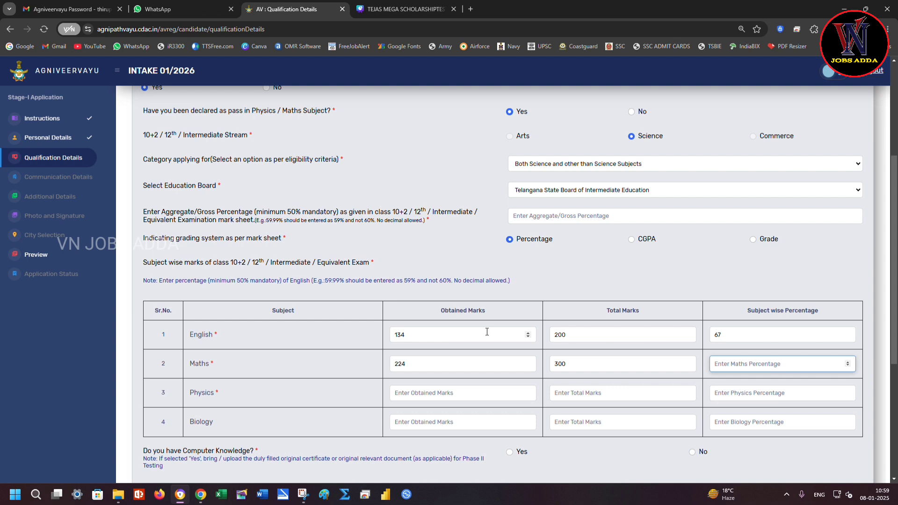
pyautogui.write('74')
# Enter Physics marks 132 out of 150 with 88 percent.
pyautogui.press('Tab')
pyautogui.write('132')
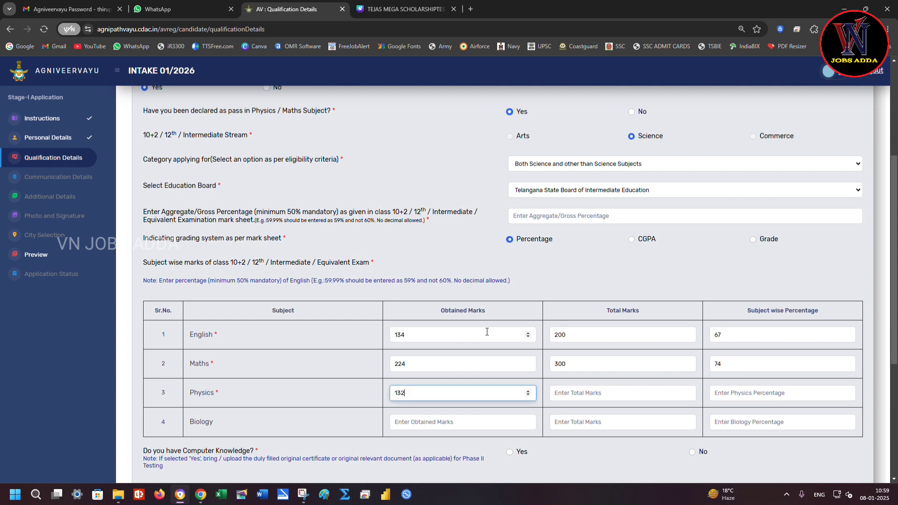
pyautogui.press('Tab')
pyautogui.write('150')
pyautogui.press('Tab')
pyautogui.write('1')
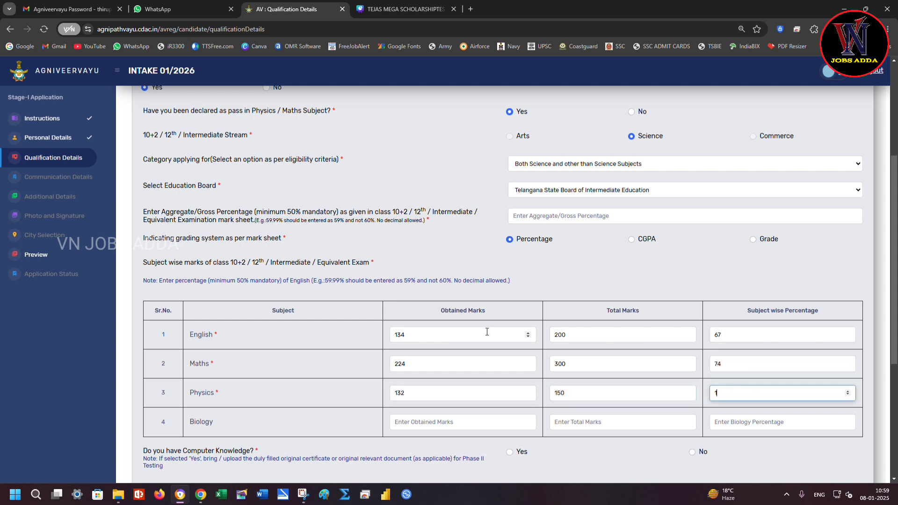
pyautogui.press('BackSpace')
pyautogui.write('88')
pyautogui.press('Tab')
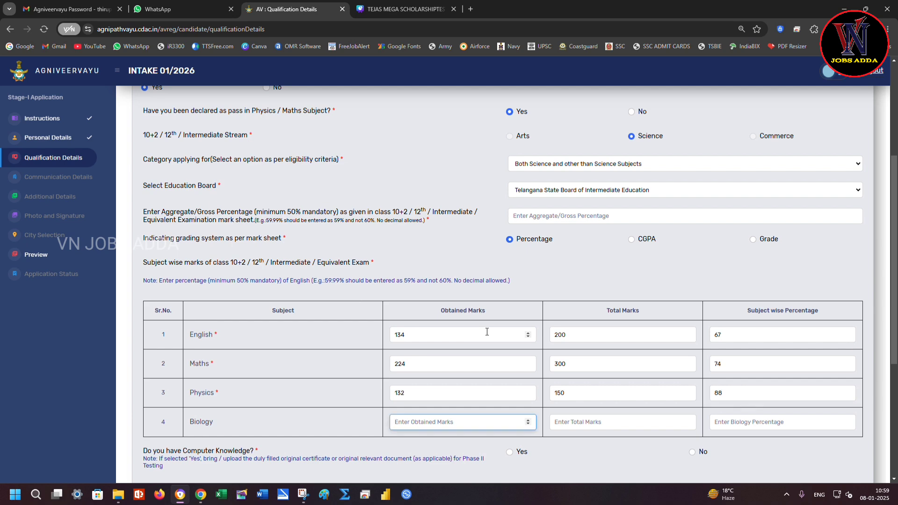
pyautogui.scroll(-2, 398, 426)
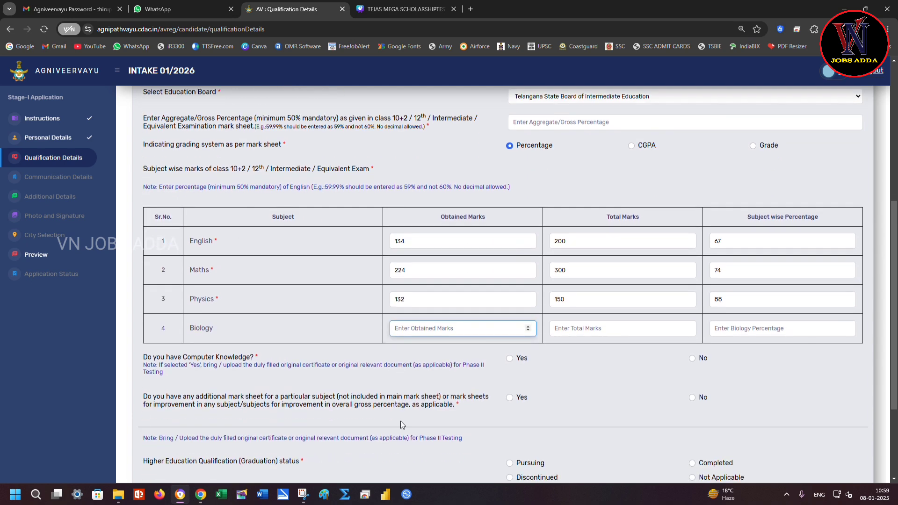
pyautogui.scroll(-3, 405, 420)
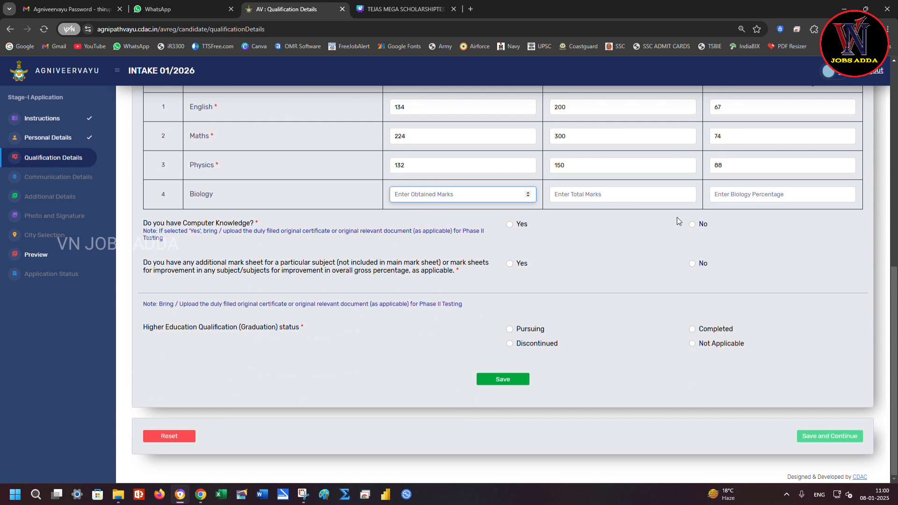
# Answer No to computer knowledge and additional mark sheets, and set graduation to Pursuing.
pyautogui.click(693, 224)
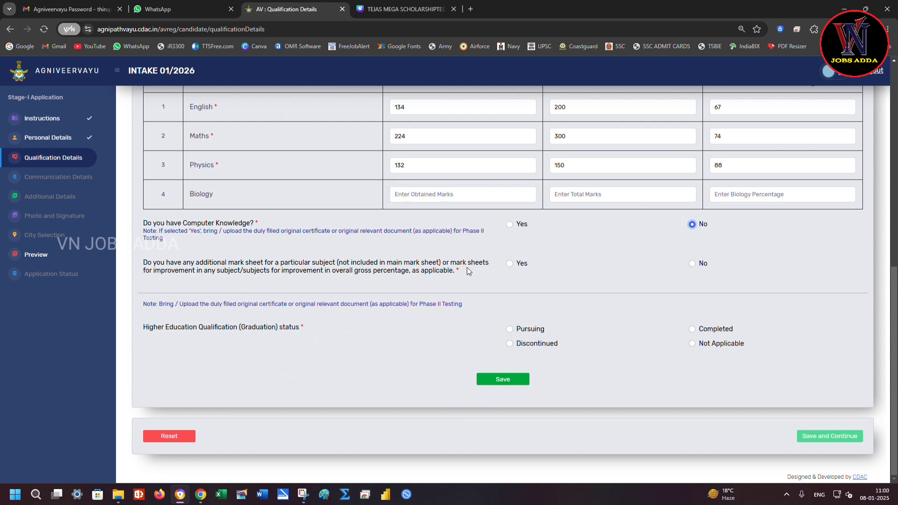
pyautogui.click(692, 263)
pyautogui.click(511, 330)
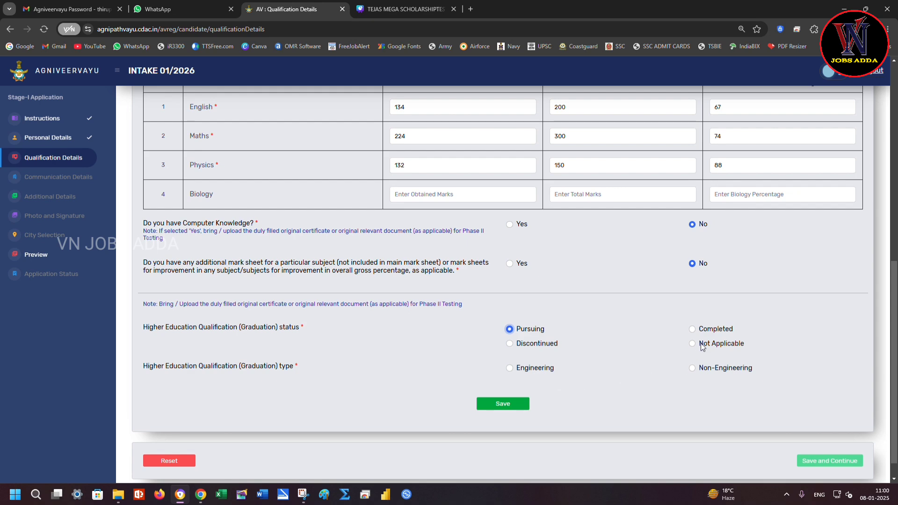
pyautogui.click(516, 406)
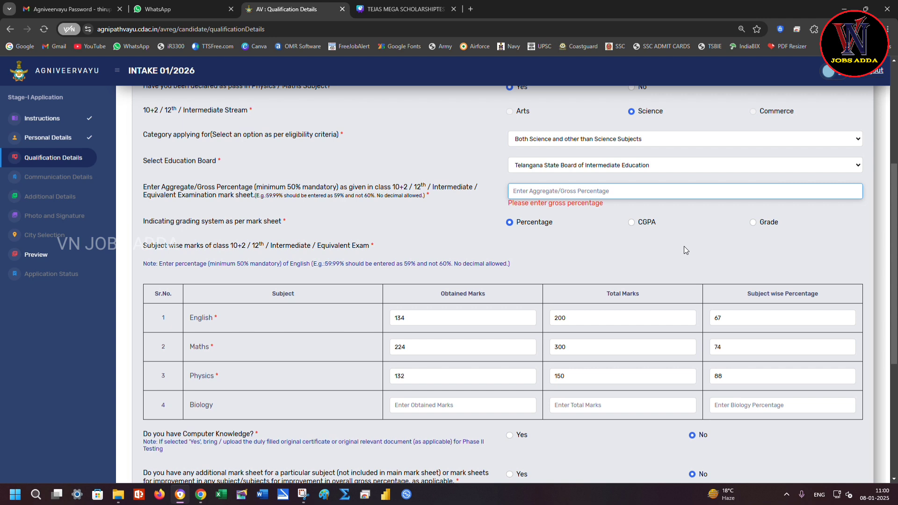
# Enter a 76% aggregate, choose the Science non-engineering stream, and save the qualification details.
pyautogui.write('76')
pyautogui.press('Tab')
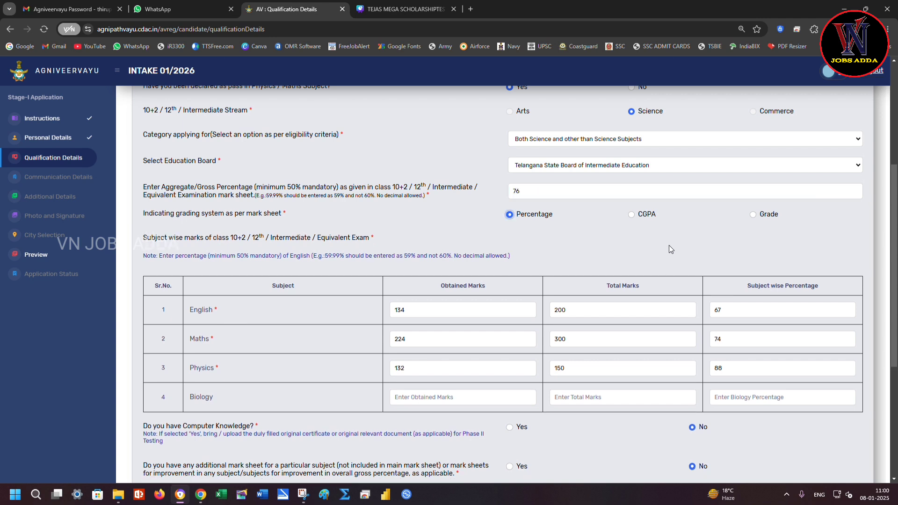
pyautogui.scroll(-5, 515, 229)
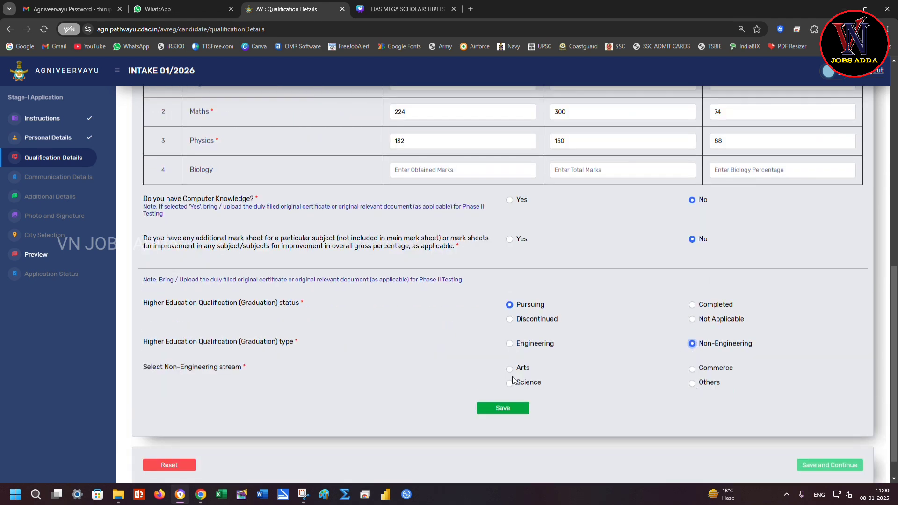
pyautogui.click(512, 385)
pyautogui.click(514, 410)
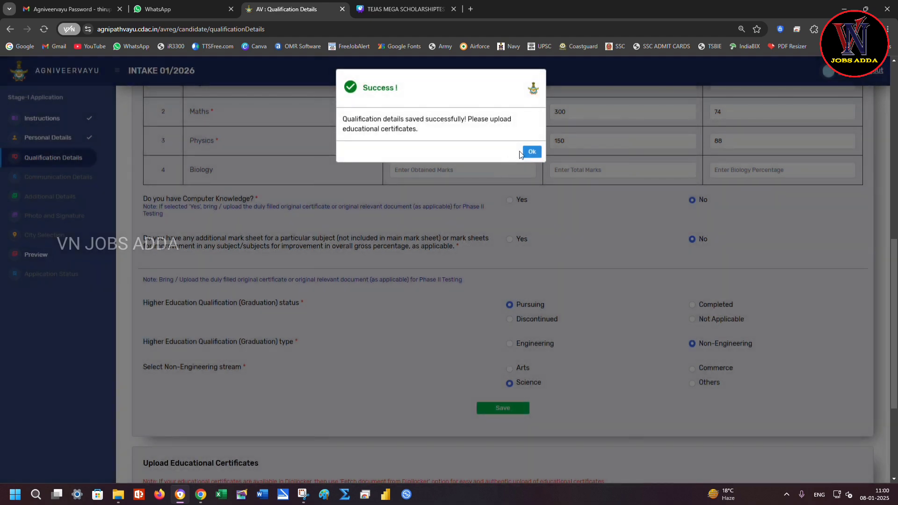
pyautogui.click(531, 148)
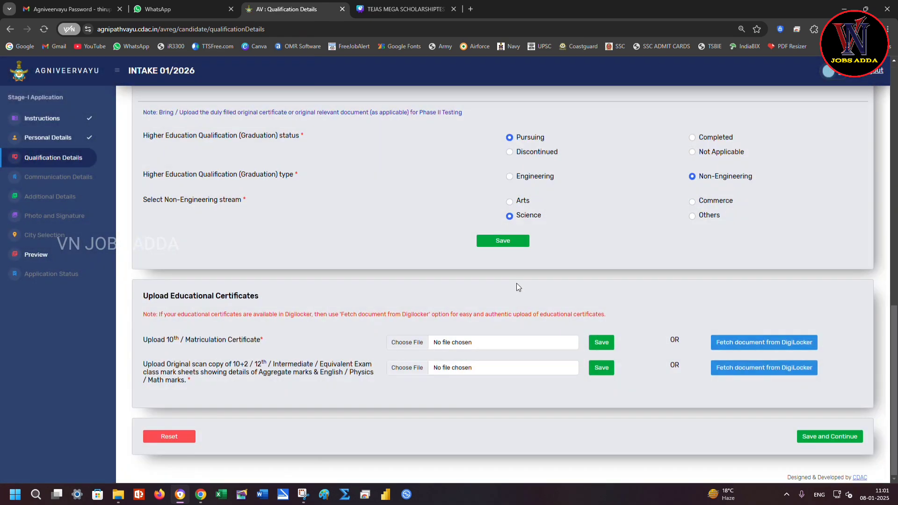
# Upload SSC MEMO.jpg as the 10th certificate and INTER MEMO.jpg as the 12th mark sheet, then save.
pyautogui.scroll(3, 517, 283)
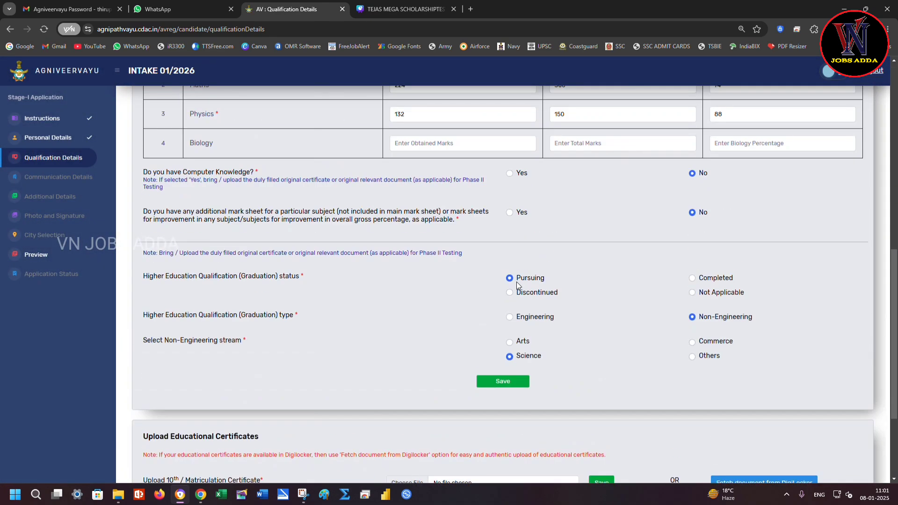
pyautogui.scroll(4, 524, 281)
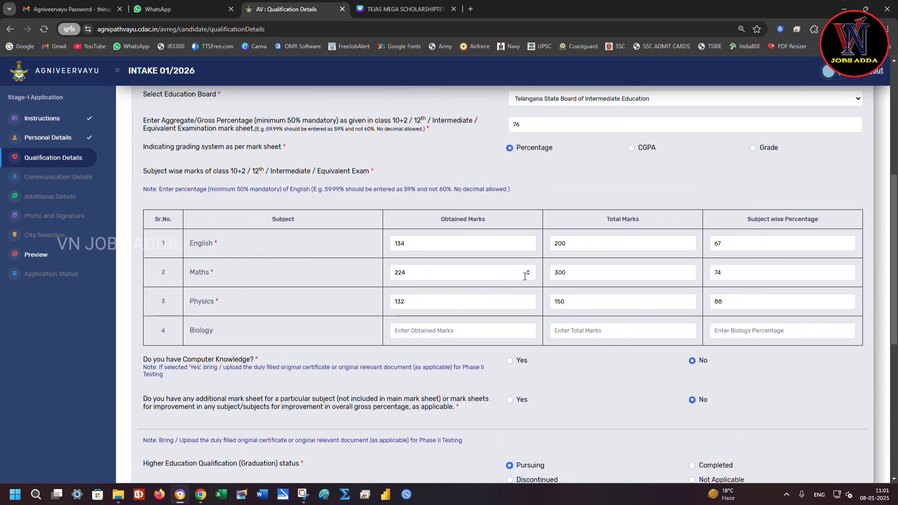
pyautogui.scroll(-7, 531, 279)
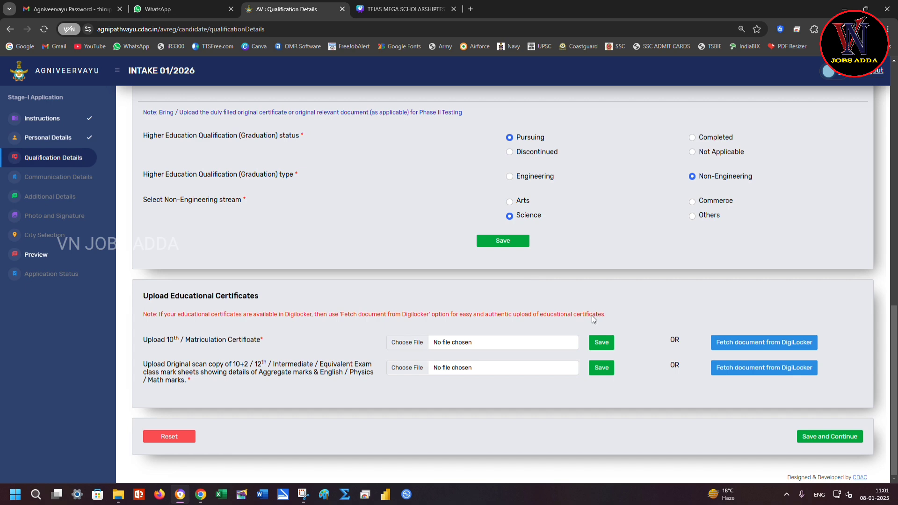
pyautogui.click(568, 344)
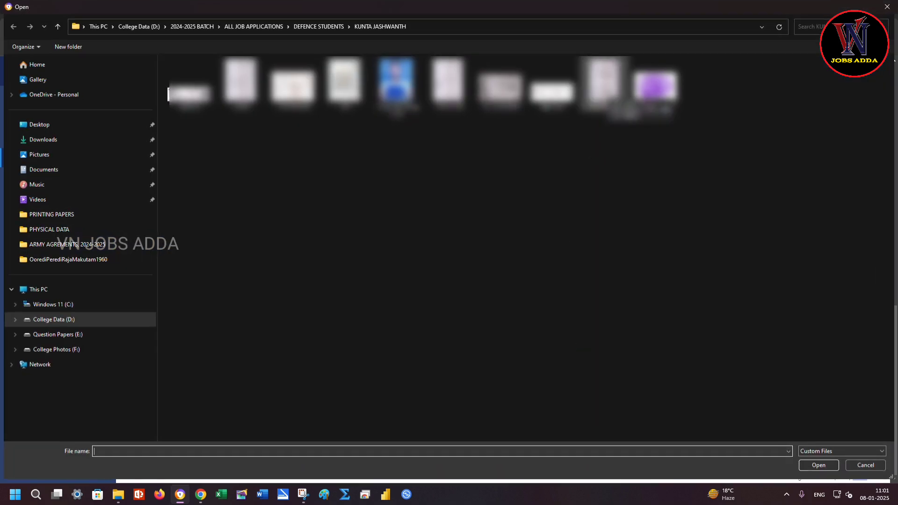
pyautogui.doubleClick(608, 92)
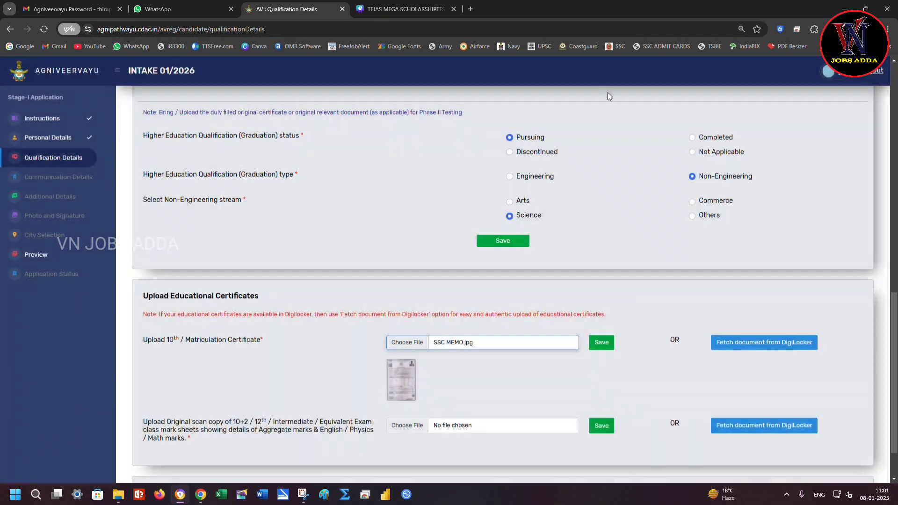
pyautogui.scroll(-2, 626, 290)
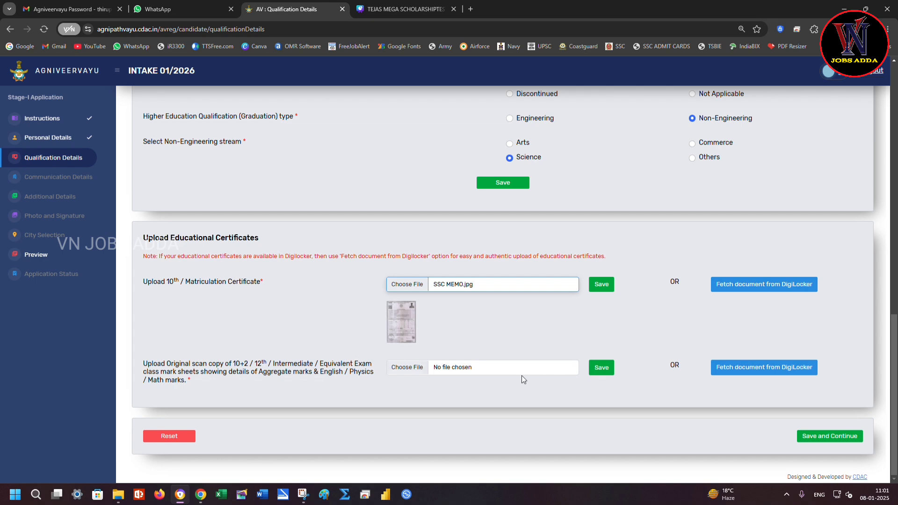
pyautogui.click(506, 369)
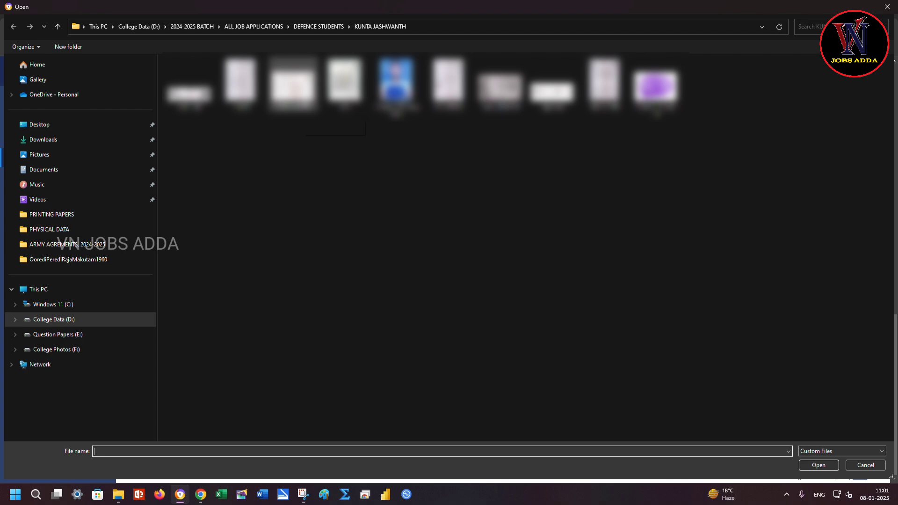
pyautogui.doubleClick(304, 100)
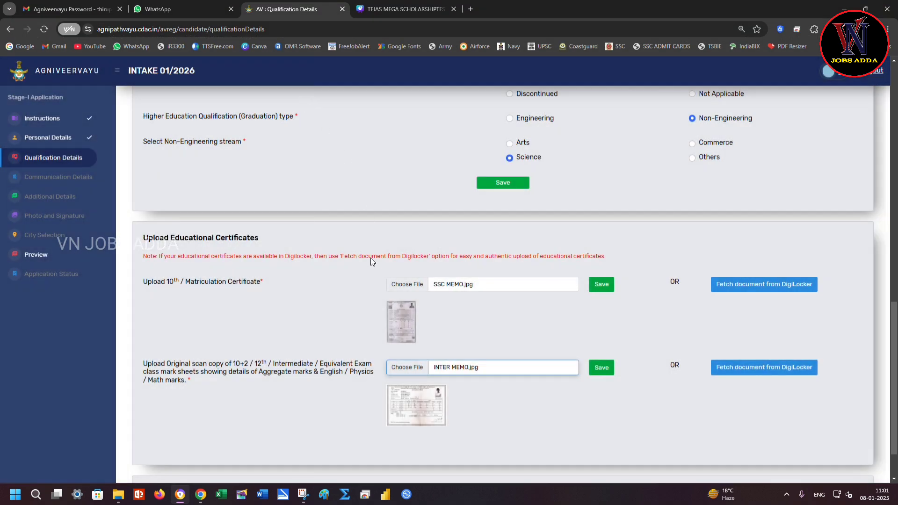
pyautogui.scroll(-1, 352, 258)
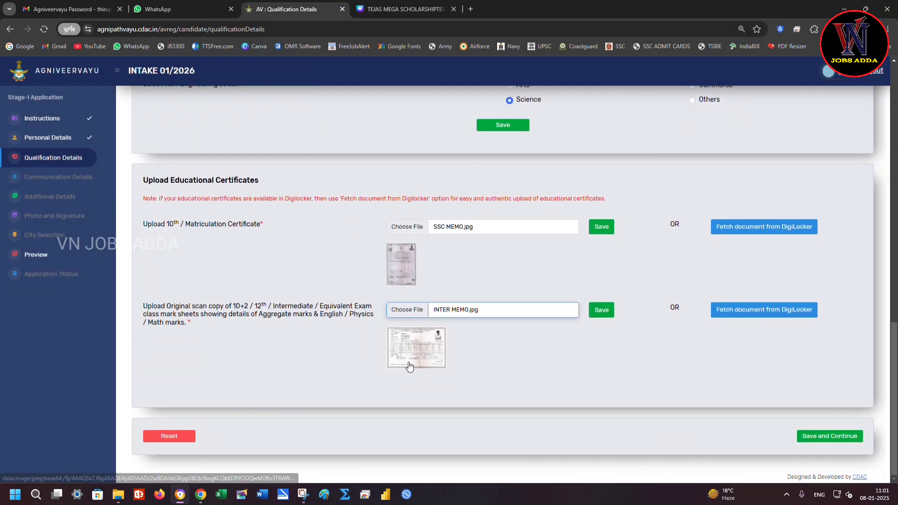
pyautogui.click(817, 437)
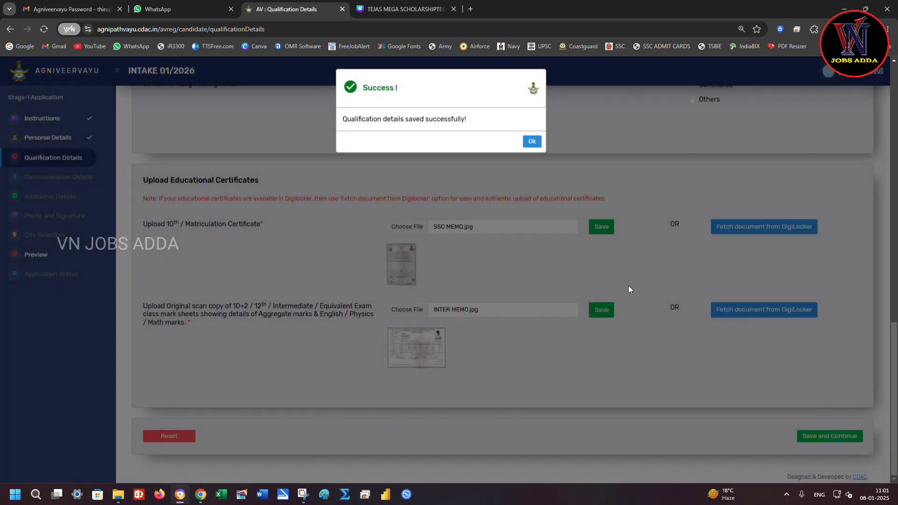
pyautogui.click(532, 141)
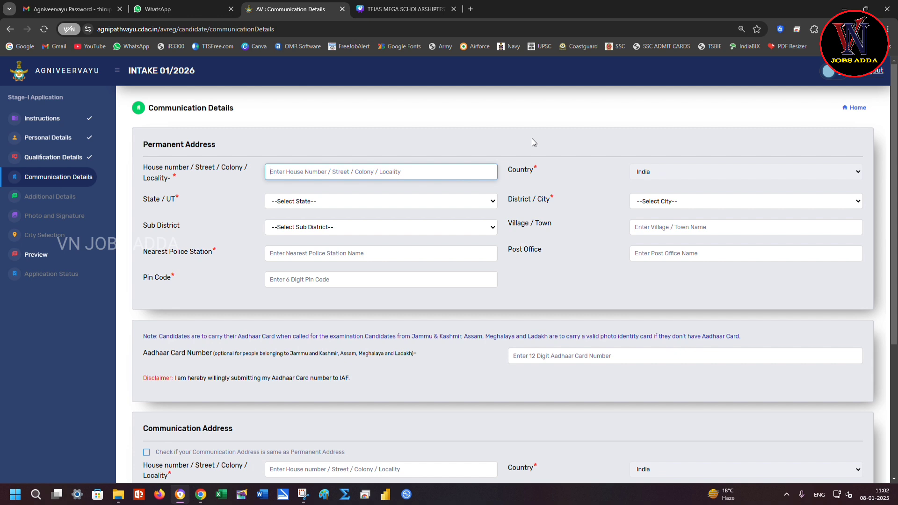
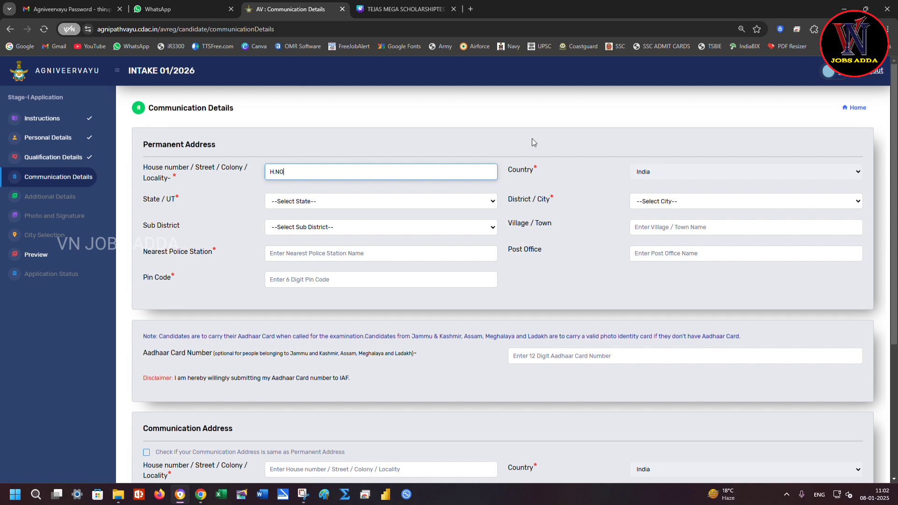
# Enter the house number and pick Telangana, Jayashankar Bhupalapally and the sub district for the permanent address.
pyautogui.press('Tab')
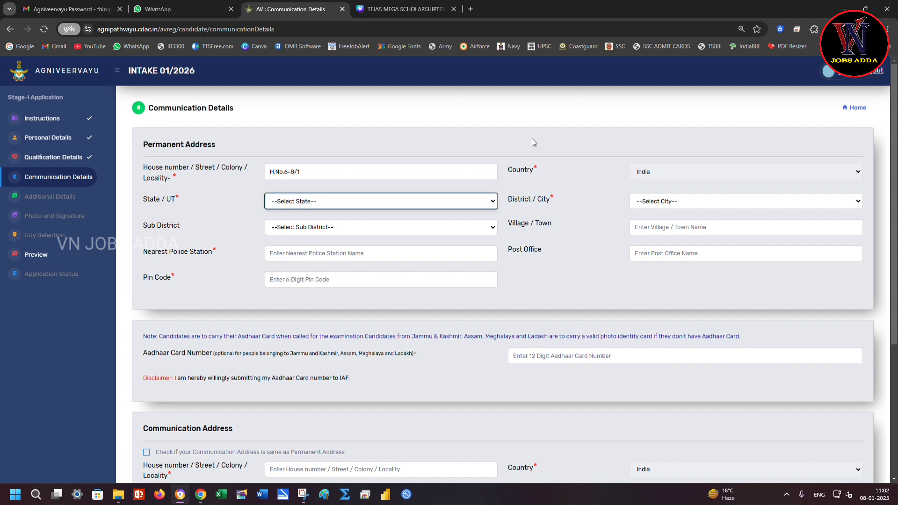
pyautogui.click(445, 198)
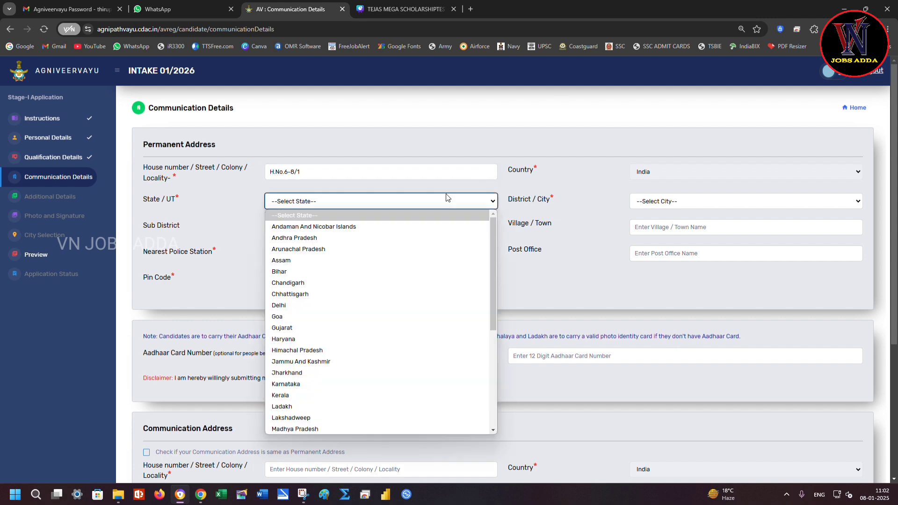
pyautogui.scroll(-5, 411, 332)
pyautogui.click(382, 373)
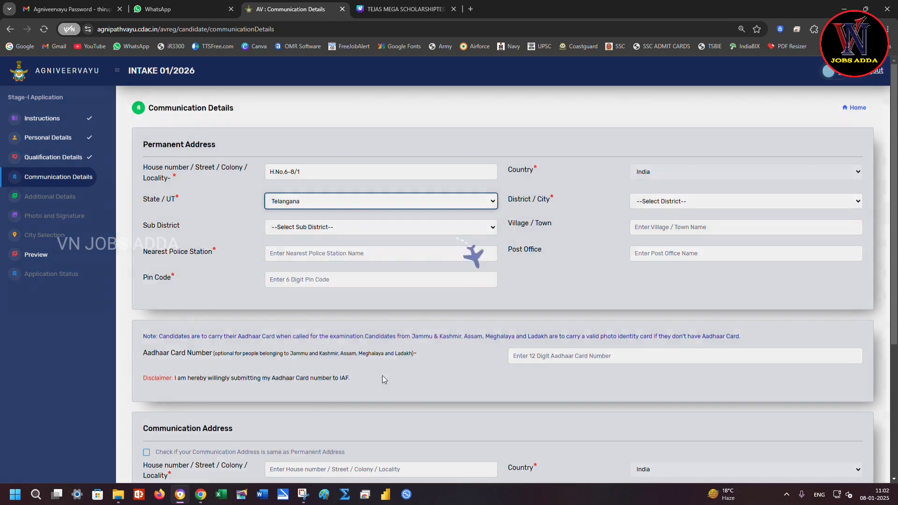
pyautogui.click(664, 206)
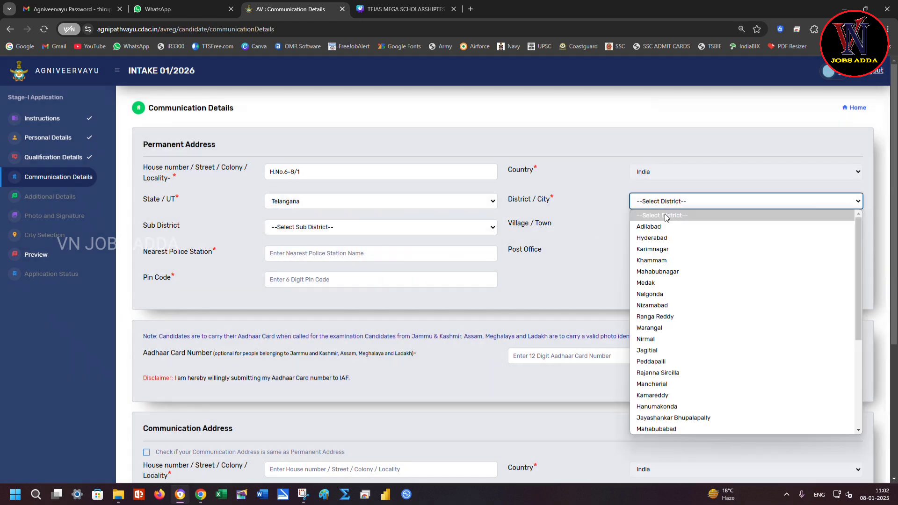
pyautogui.click(694, 418)
pyautogui.click(398, 230)
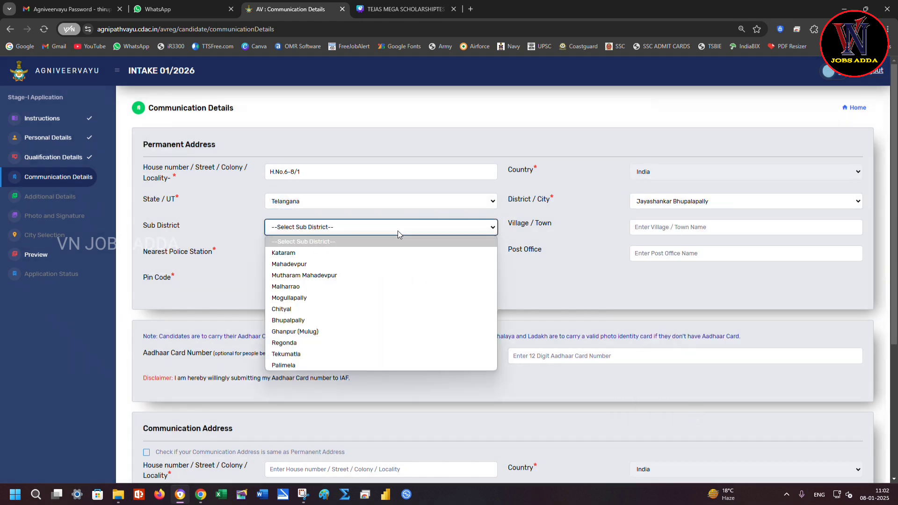
pyautogui.click(330, 342)
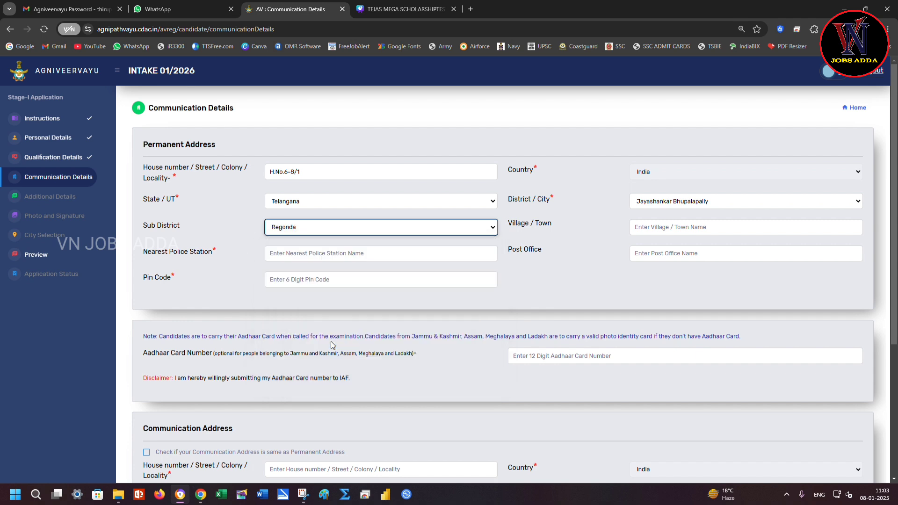
# Fill in the village, nearest police station, post office, pin code and Aadhaar number.
pyautogui.click(656, 229)
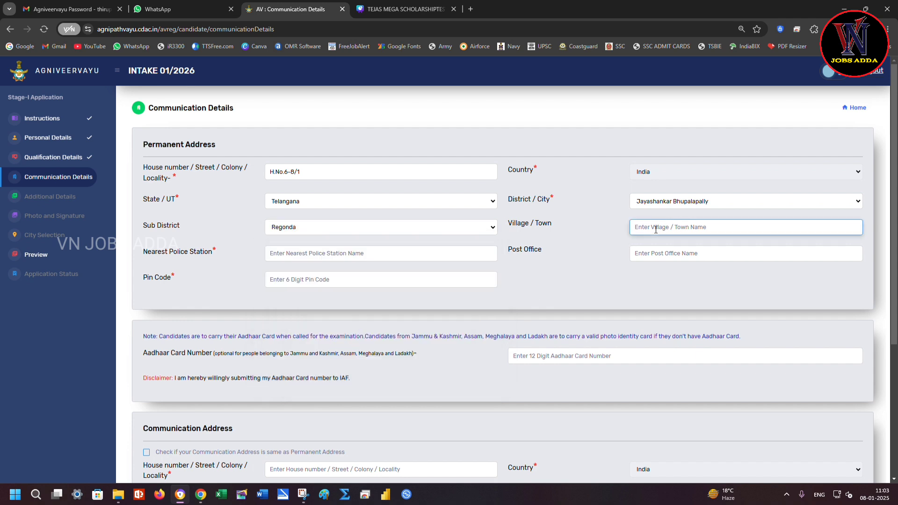
pyautogui.press('Tab')
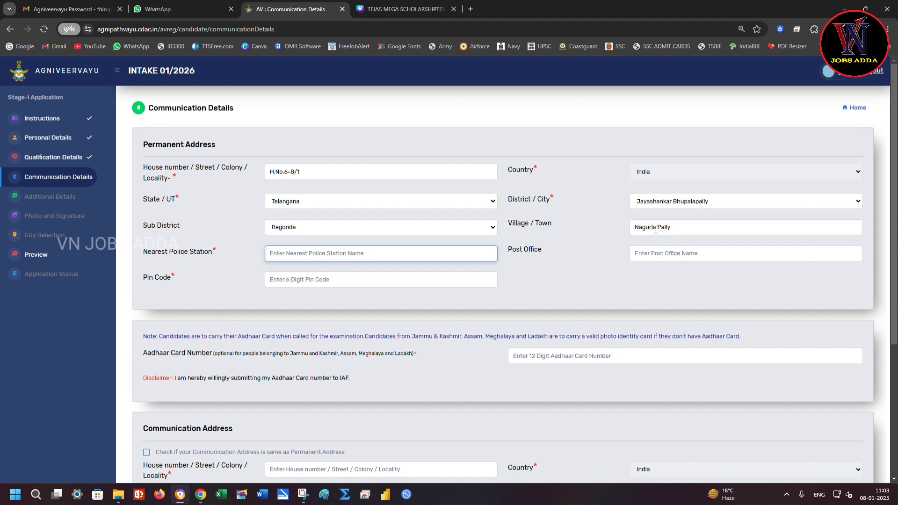
pyautogui.press('Tab')
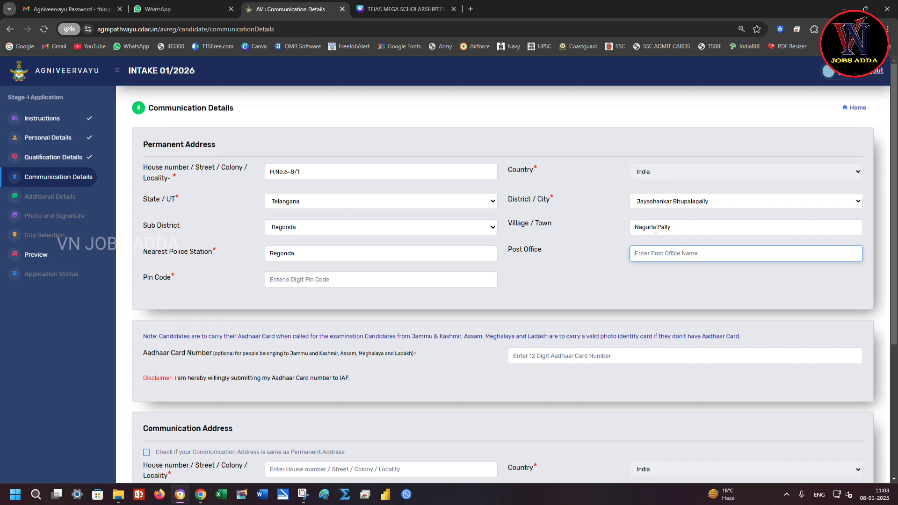
pyautogui.press('Tab')
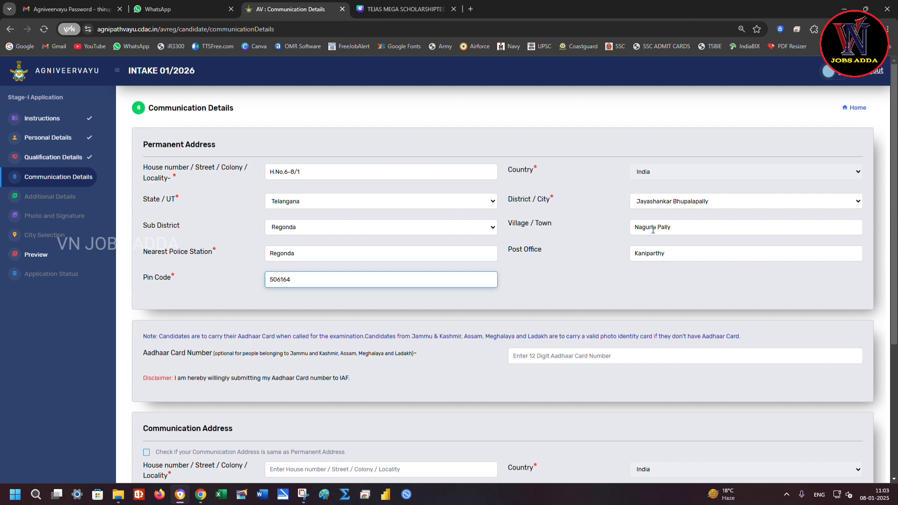
pyautogui.click(646, 253)
pyautogui.press('BackSpace')
pyautogui.write('a')
pyautogui.press('Tab')
pyautogui.press('Tab')
pyautogui.write('????????')
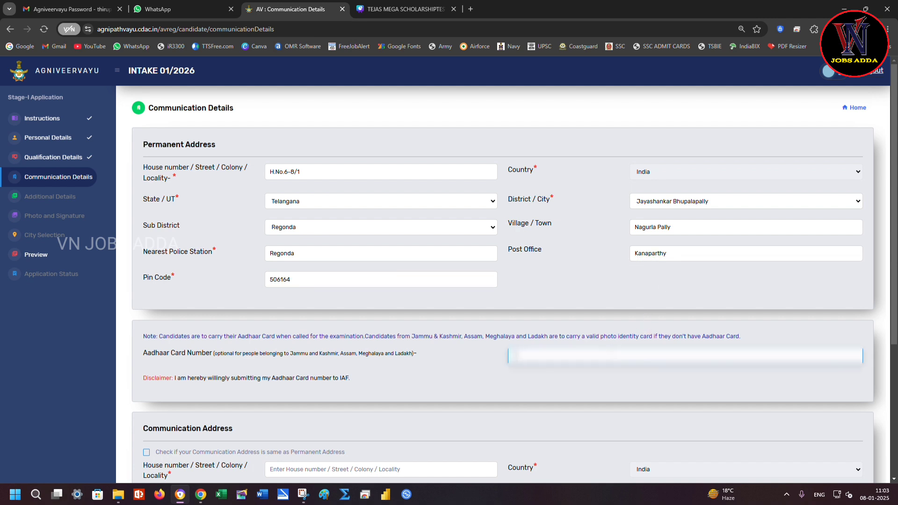
pyautogui.write('????')
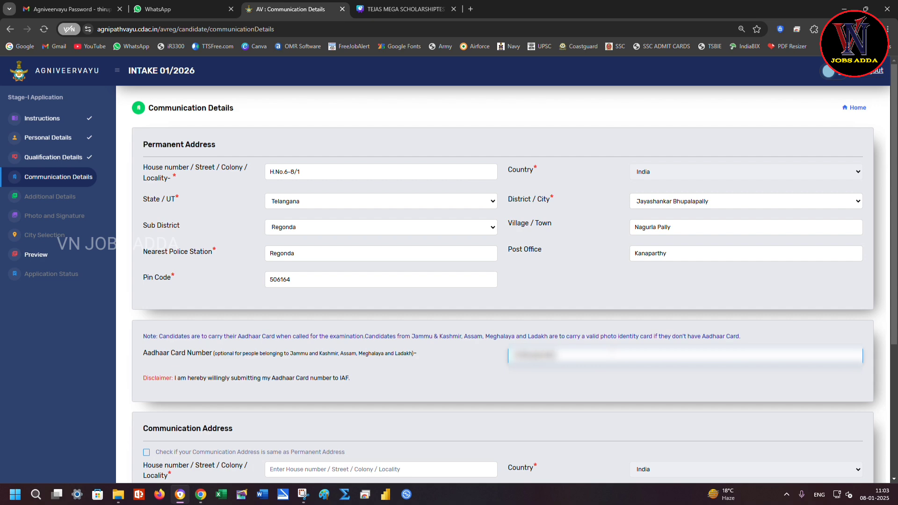
# Reuse the permanent address as the communication address and save the communication details.
pyautogui.scroll(-3, 622, 330)
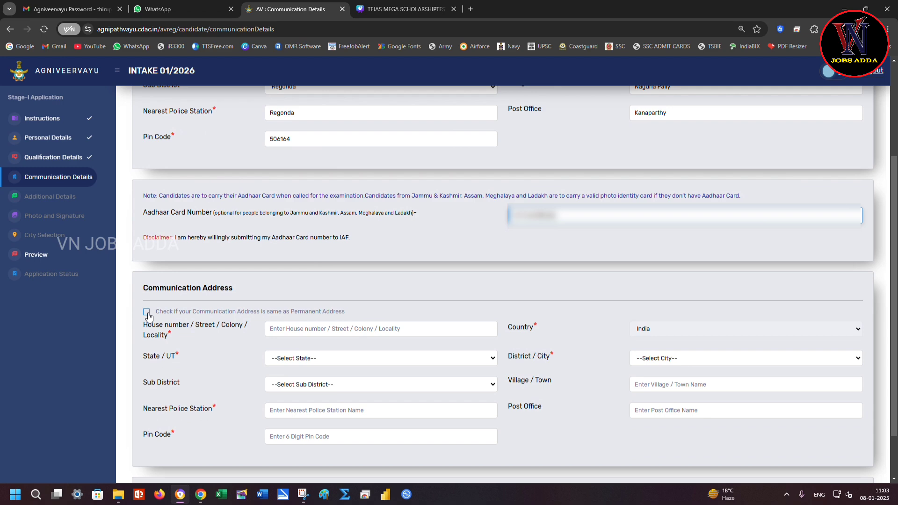
pyautogui.scroll(-1, 148, 316)
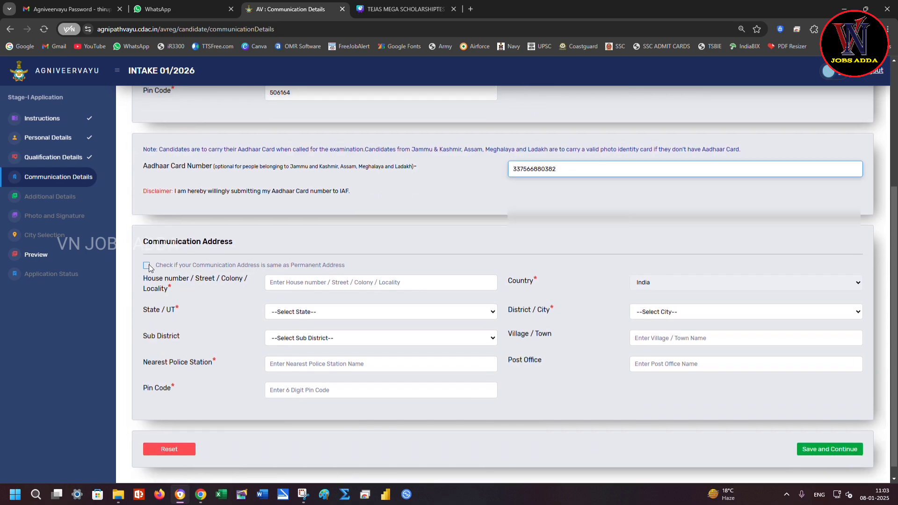
pyautogui.scroll(4, 148, 265)
pyautogui.scroll(-4, 149, 265)
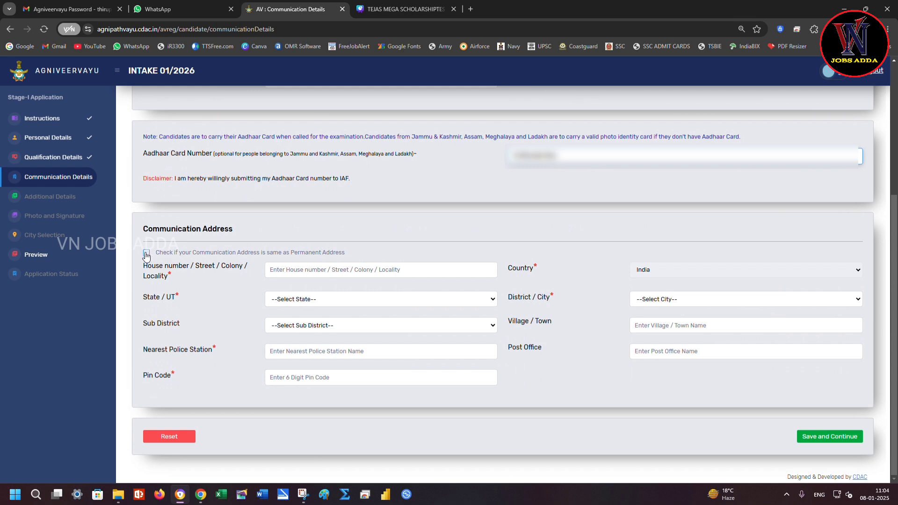
pyautogui.click(146, 254)
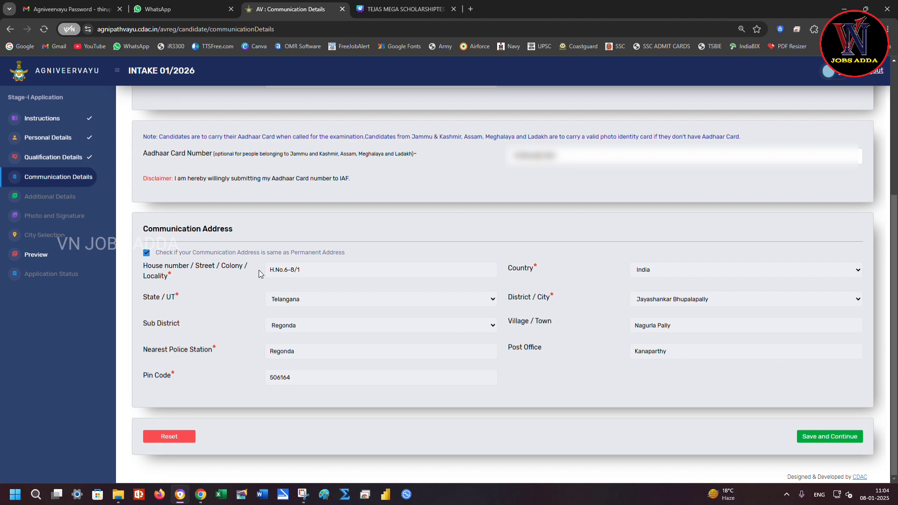
pyautogui.click(837, 442)
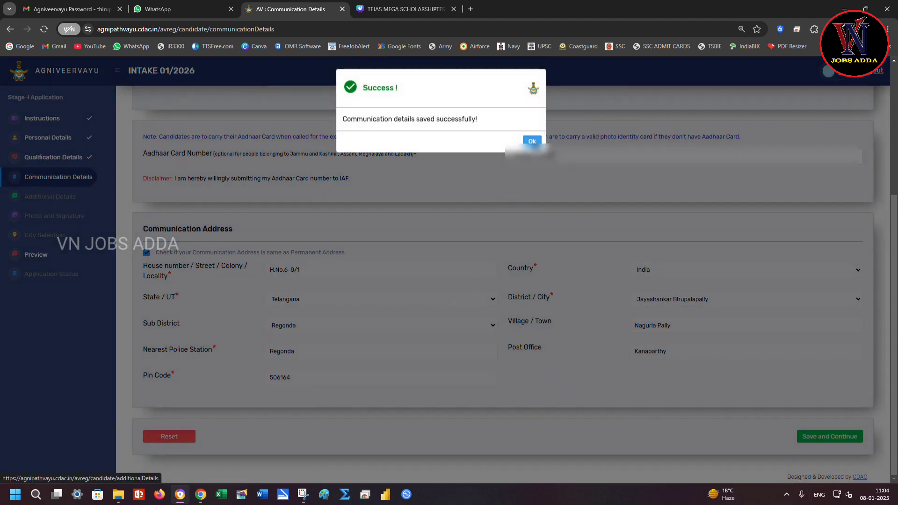
pyautogui.click(532, 141)
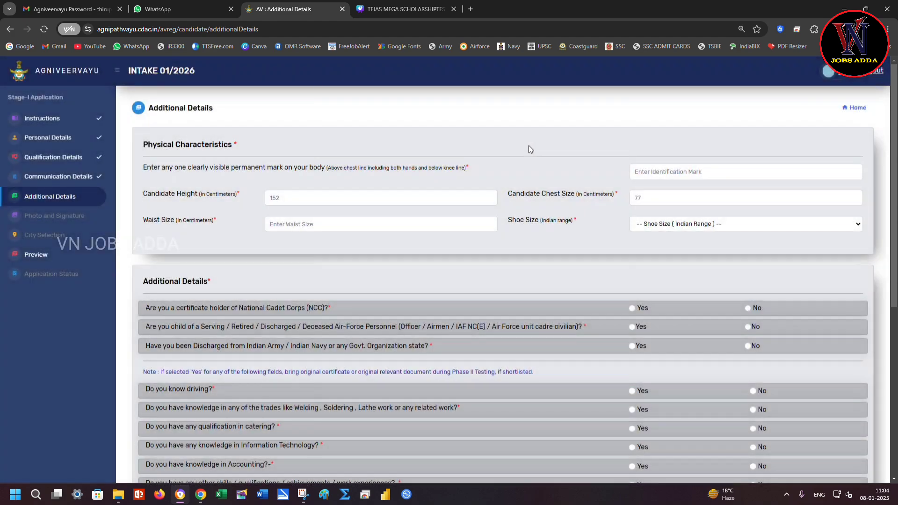
# Enter mark 'A MOLE ON THE RIGHT CHEEK', height 172, chest 80, waist 30, shoe size 9.
pyautogui.click(655, 171)
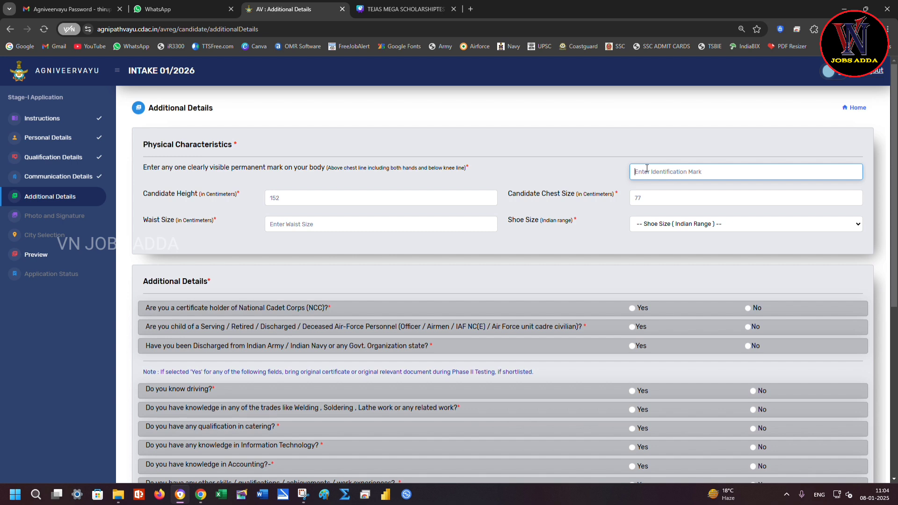
pyautogui.write('A MOLE ON THE RIGHT CHEEK')
pyautogui.click(437, 203)
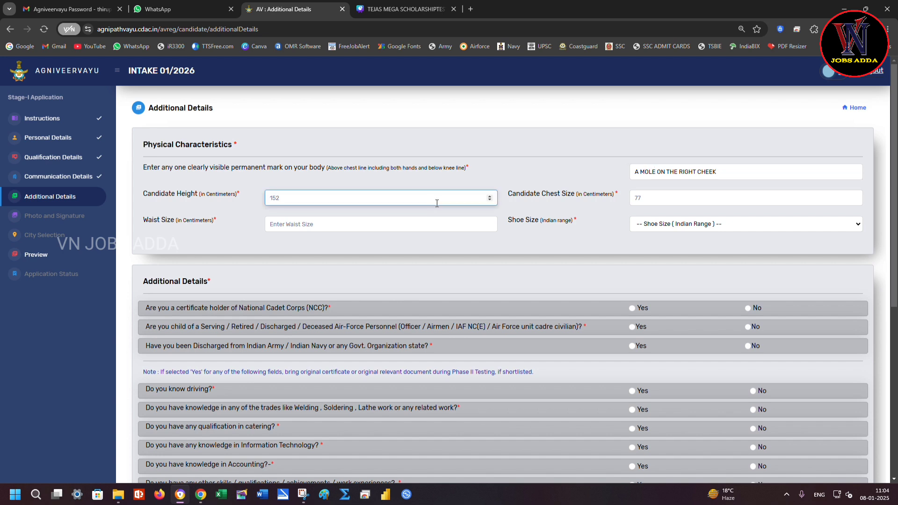
pyautogui.write('172')
pyautogui.press('Tab')
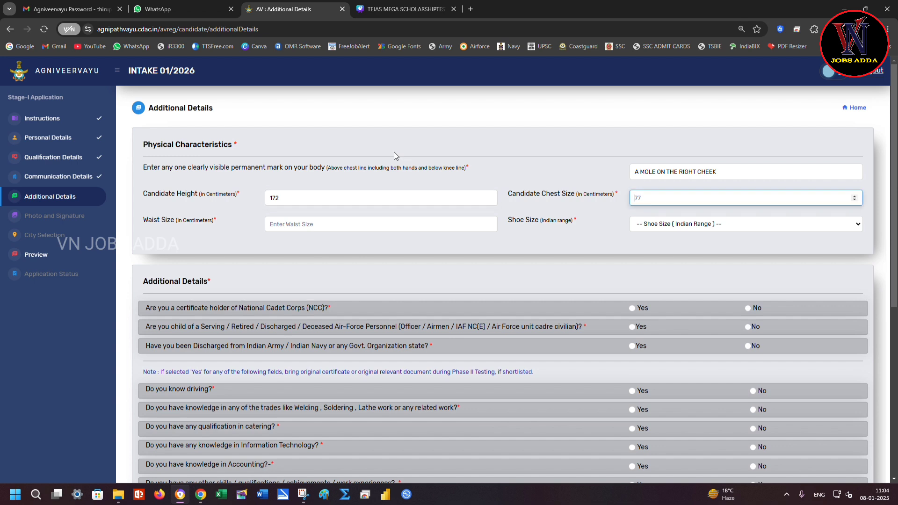
pyautogui.write('80')
pyautogui.press('Tab')
pyautogui.write('30')
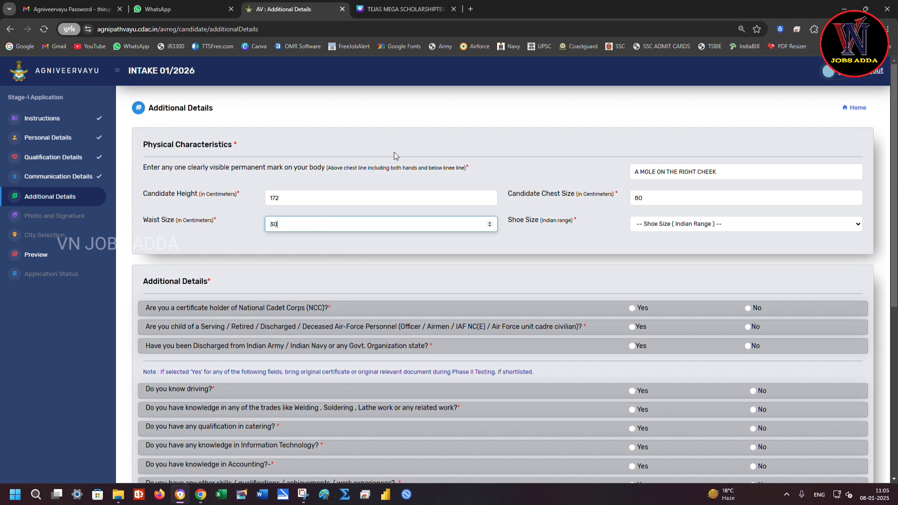
pyautogui.press('Tab')
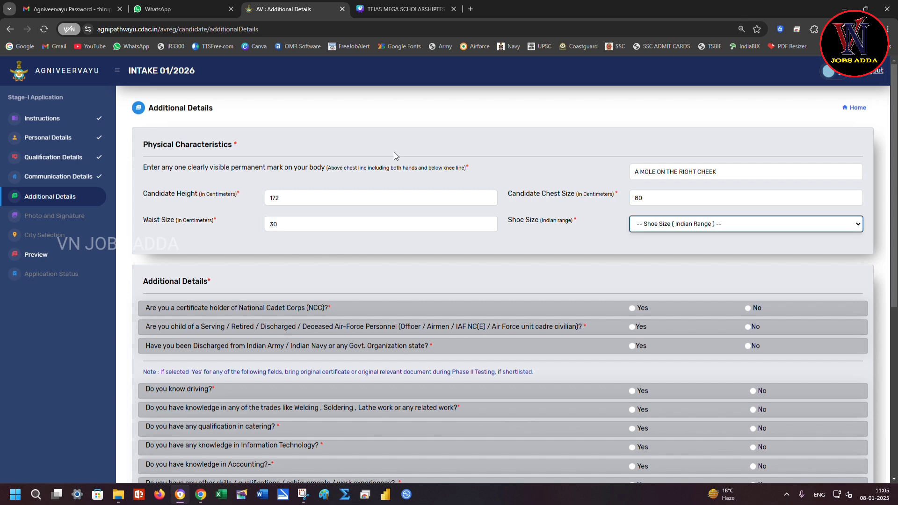
pyautogui.press('9')
pyautogui.scroll(-2, 394, 152)
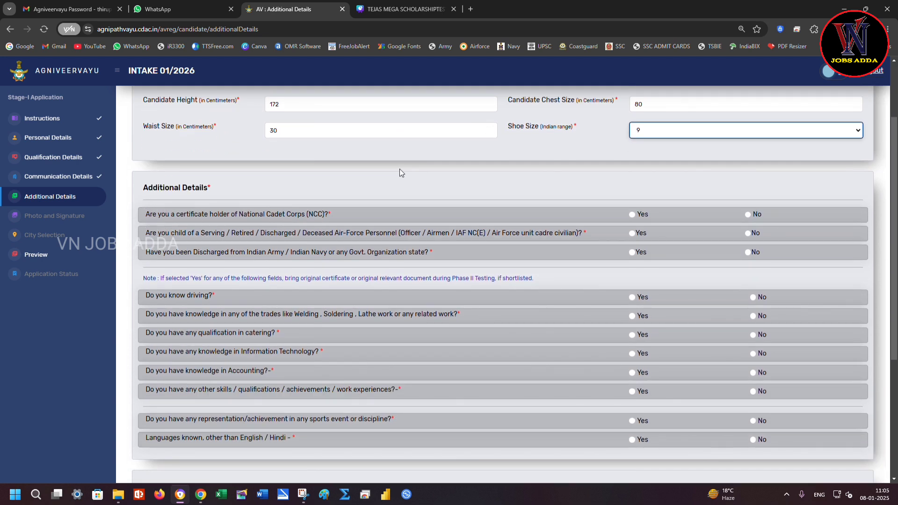
# Answer No for NCC certificate and Yes for driving, with Two Wheeler and LMV licences.
pyautogui.click(747, 214)
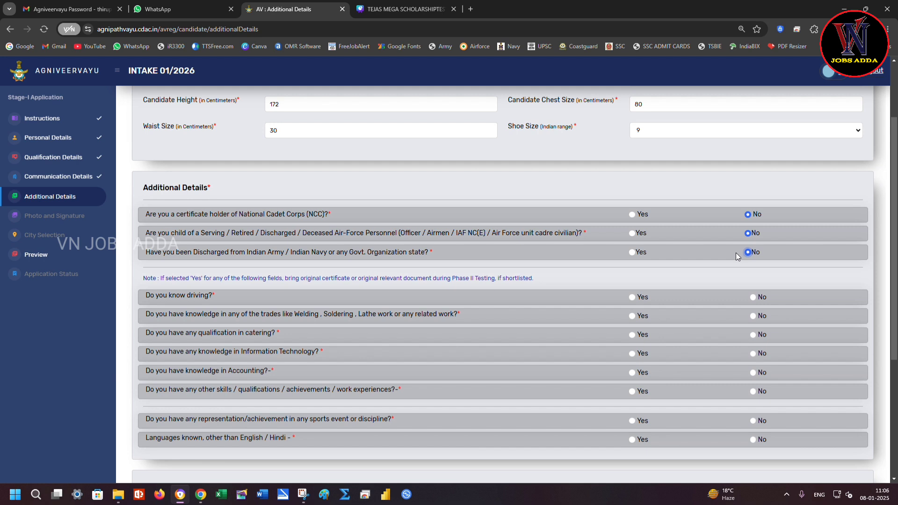
pyautogui.click(632, 298)
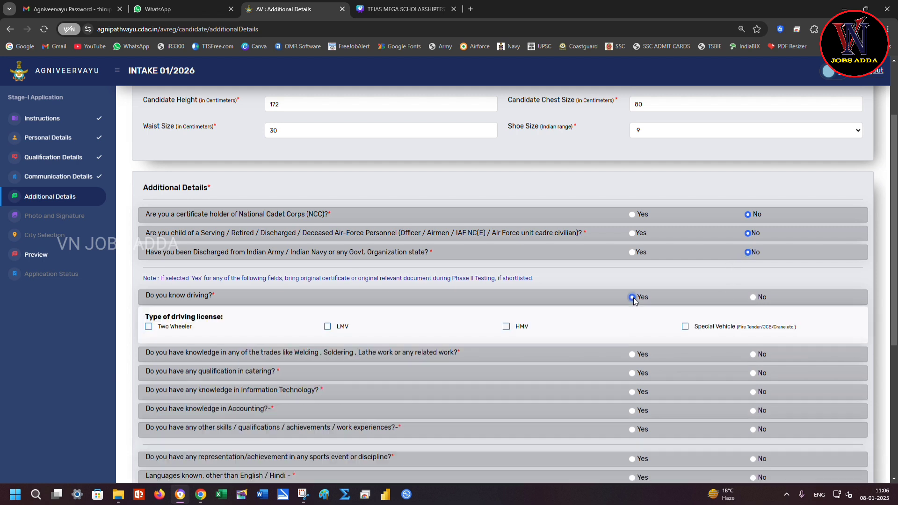
pyautogui.click(328, 327)
pyautogui.click(149, 327)
pyautogui.scroll(-2, 211, 294)
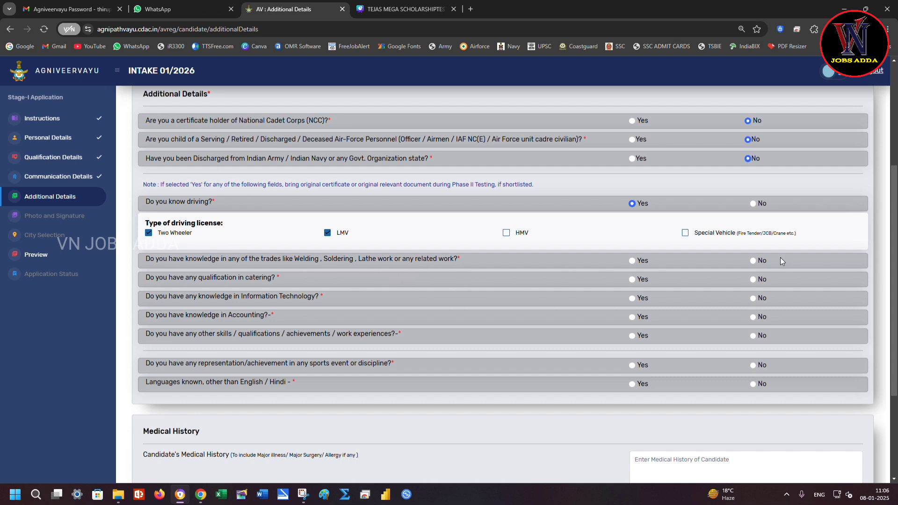
# Answer No to welding, catering, IT, accounting, sports and languages questions, then save.
pyautogui.click(752, 260)
pyautogui.click(753, 279)
pyautogui.click(753, 298)
pyautogui.click(753, 318)
pyautogui.click(754, 366)
pyautogui.click(753, 383)
pyautogui.scroll(-3, 756, 381)
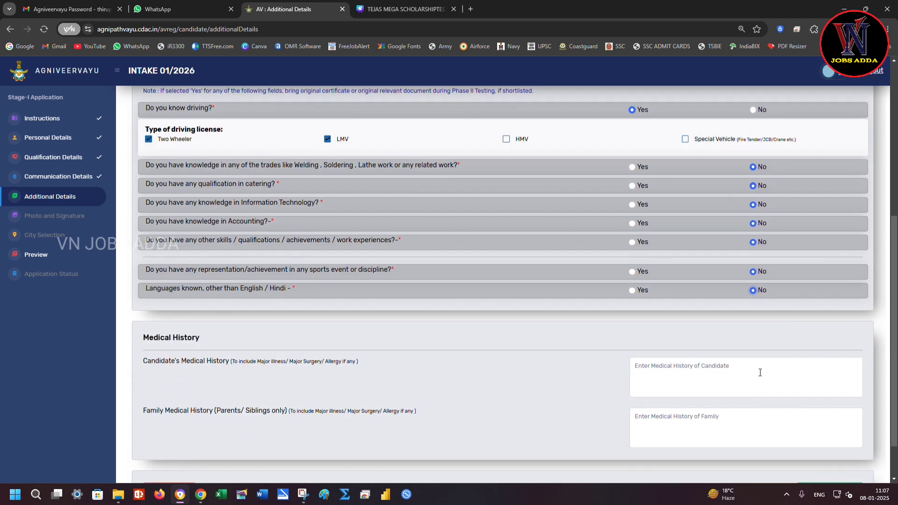
pyautogui.click(816, 442)
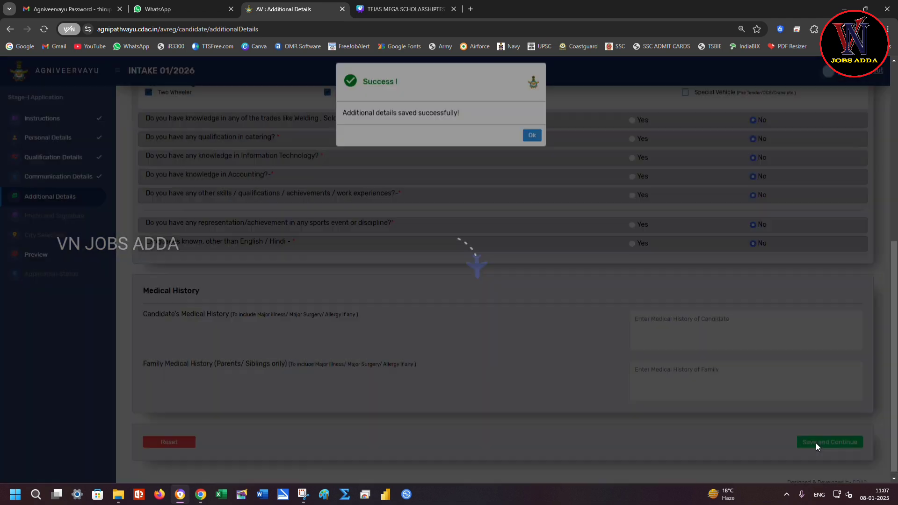
pyautogui.click(533, 142)
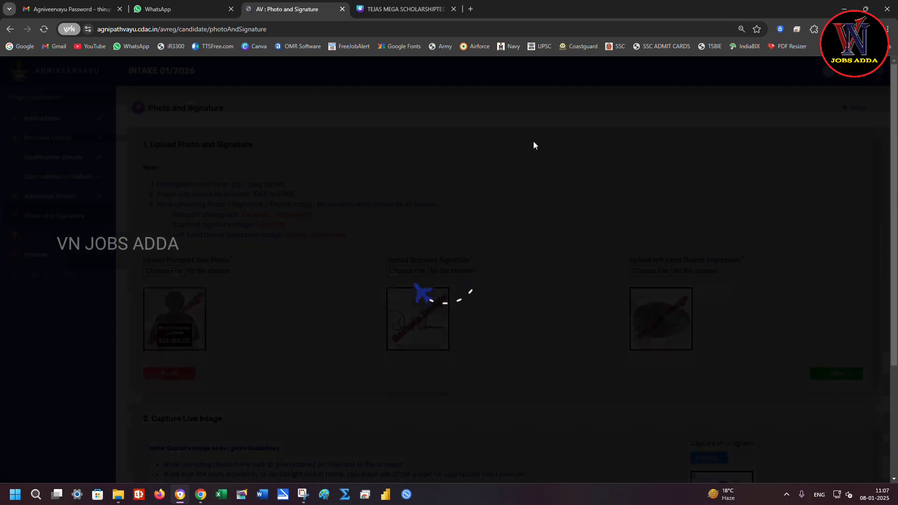
# Upload Passport_Photograph as the passport-size photo and accept its cropped preview.
pyautogui.scroll(-1, 526, 146)
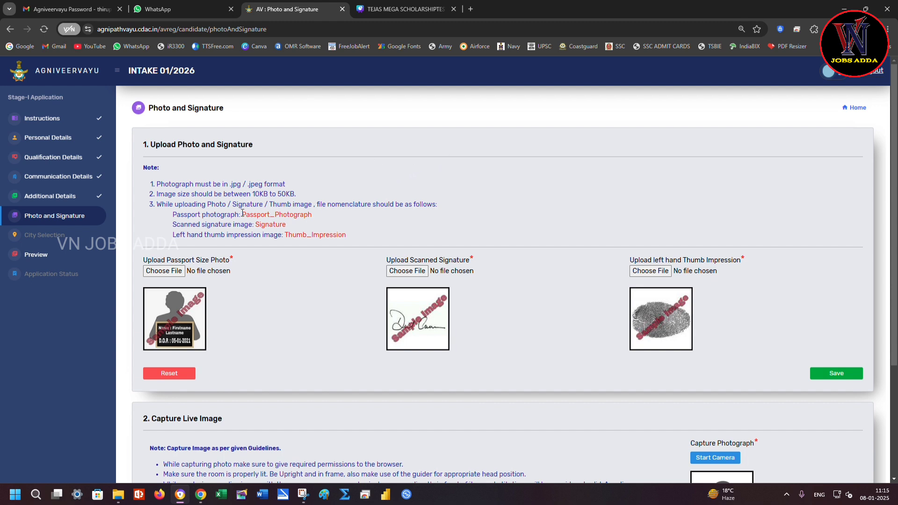
pyautogui.moveTo(242, 215); pyautogui.dragTo(314, 217)
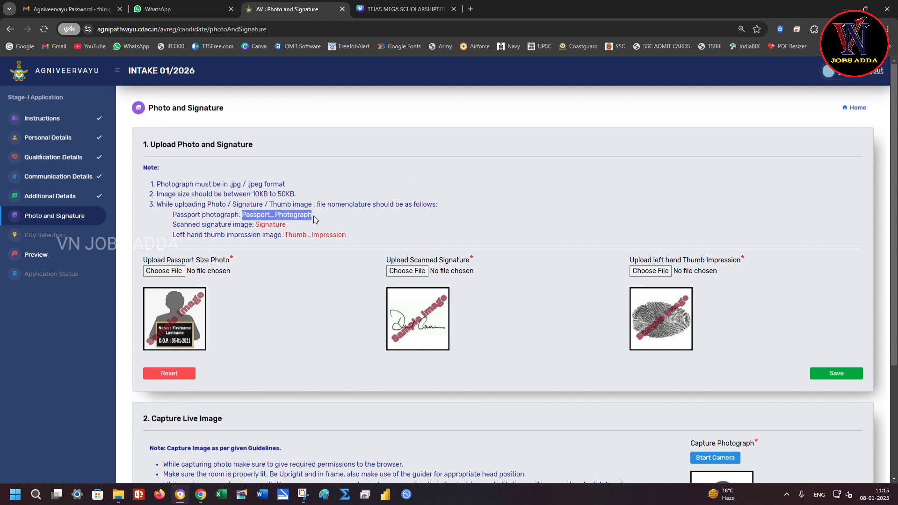
pyautogui.click(284, 223)
pyautogui.click(163, 271)
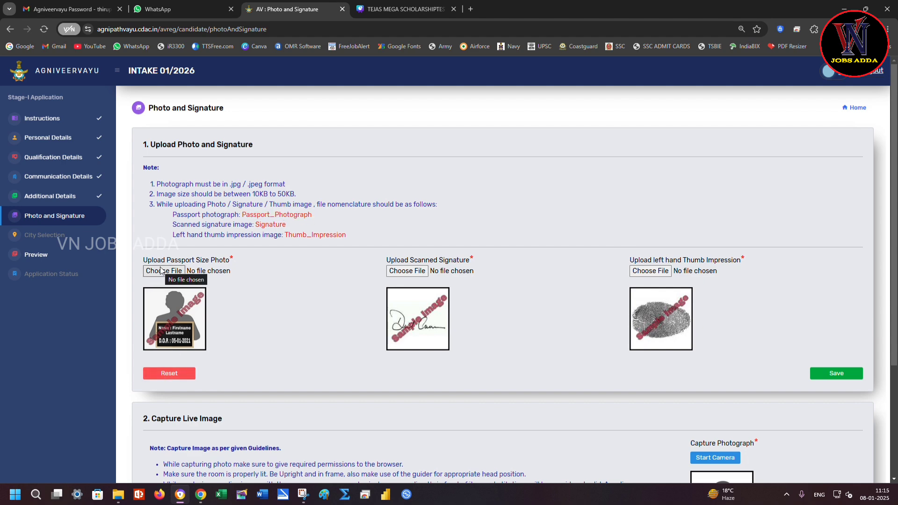
pyautogui.click(396, 80)
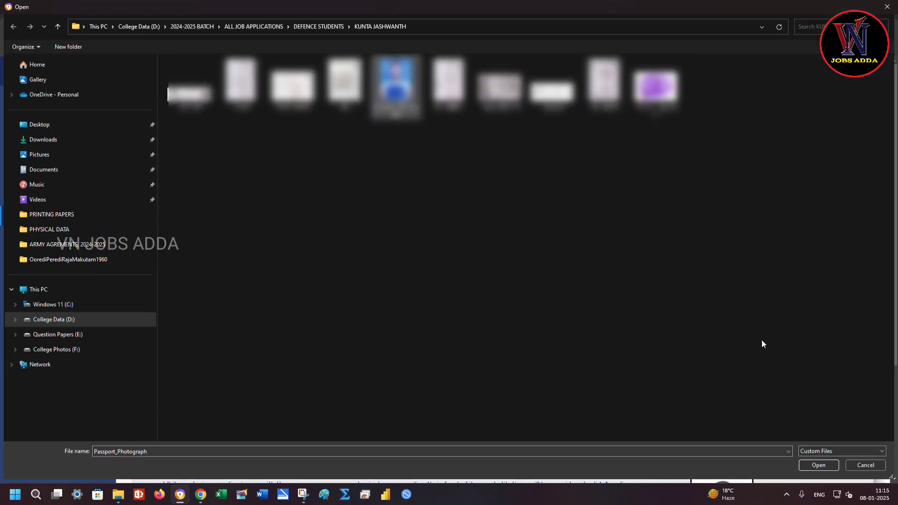
pyautogui.click(831, 467)
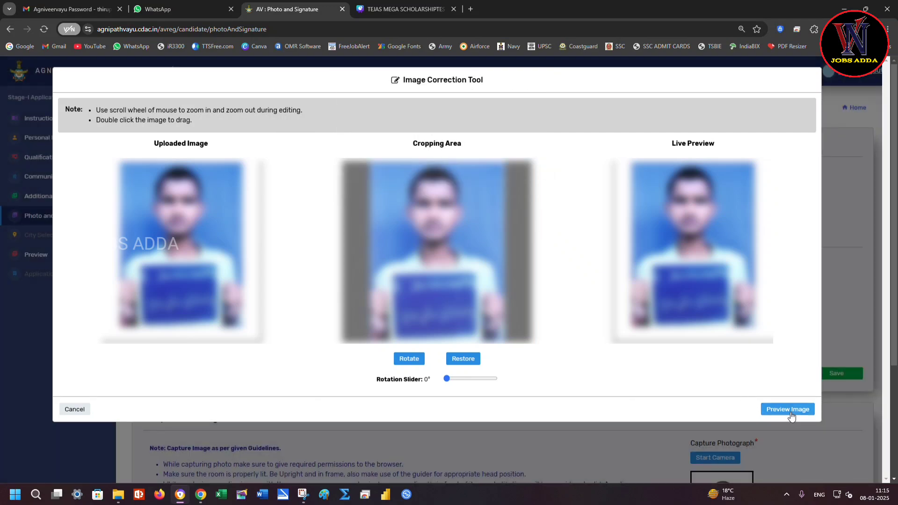
pyautogui.click(791, 417)
pyautogui.click(524, 326)
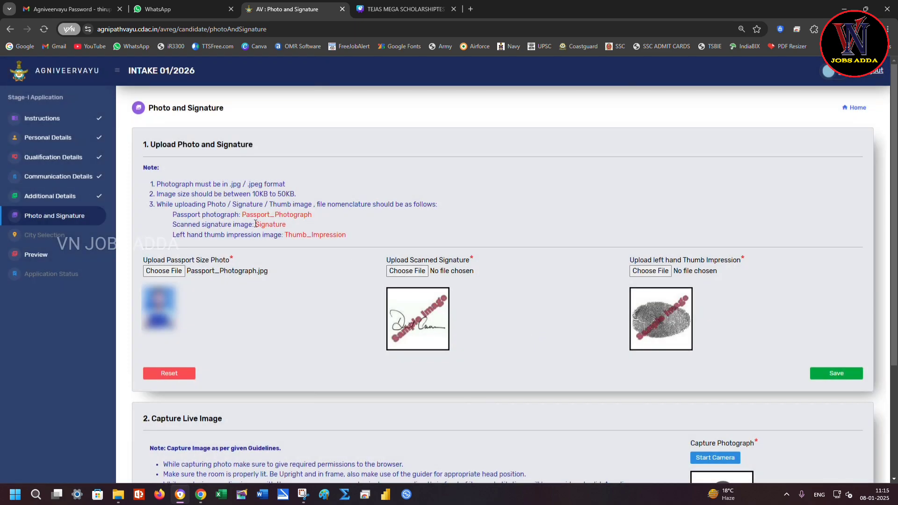
pyautogui.moveTo(256, 224); pyautogui.dragTo(288, 228)
# Upload the Signature image and accept its cropped preview.
pyautogui.click(411, 272)
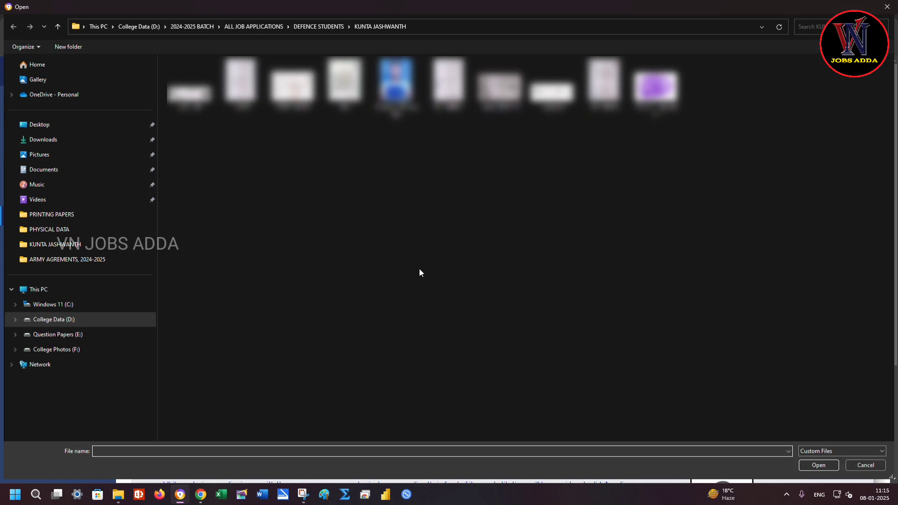
pyautogui.click(551, 89)
pyautogui.click(828, 467)
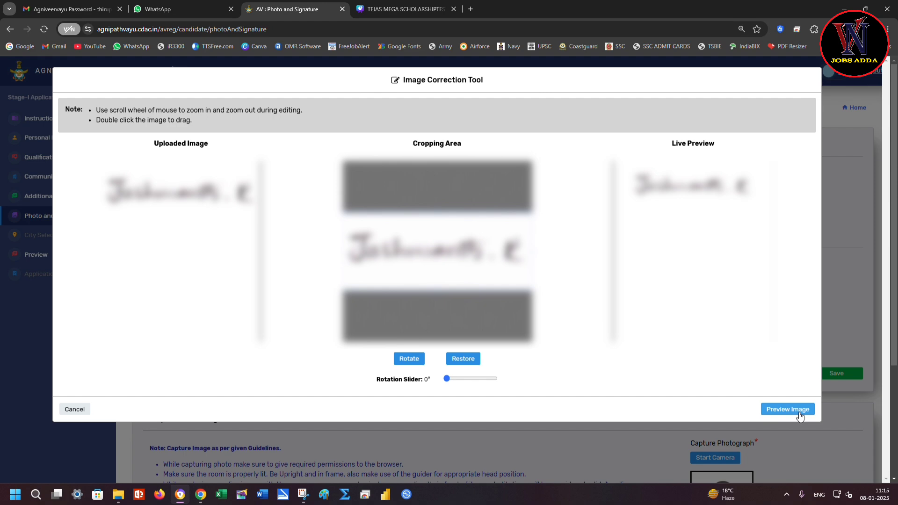
pyautogui.click(800, 412)
pyautogui.click(530, 230)
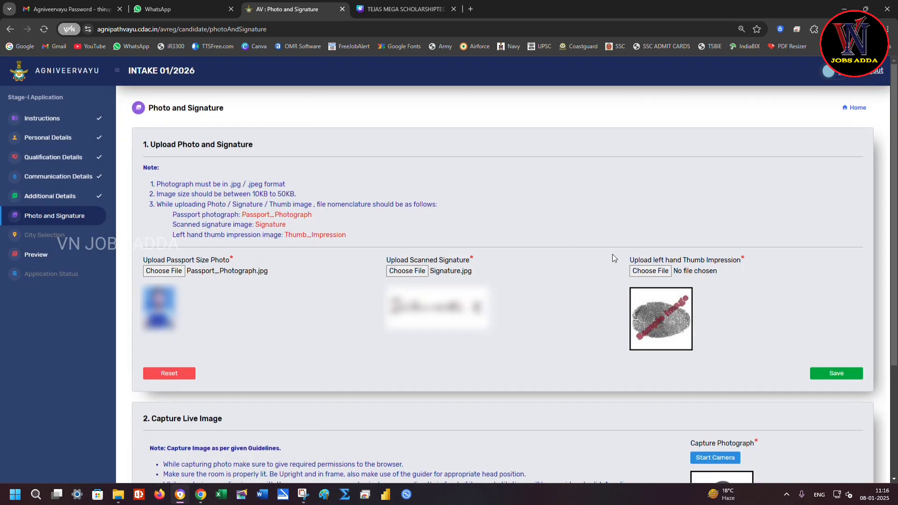
# Upload the Thumb_Impression image and accept its cropped preview.
pyautogui.moveTo(284, 235); pyautogui.dragTo(346, 235)
pyautogui.hotkey('ctrl', 'c')
pyautogui.click(644, 271)
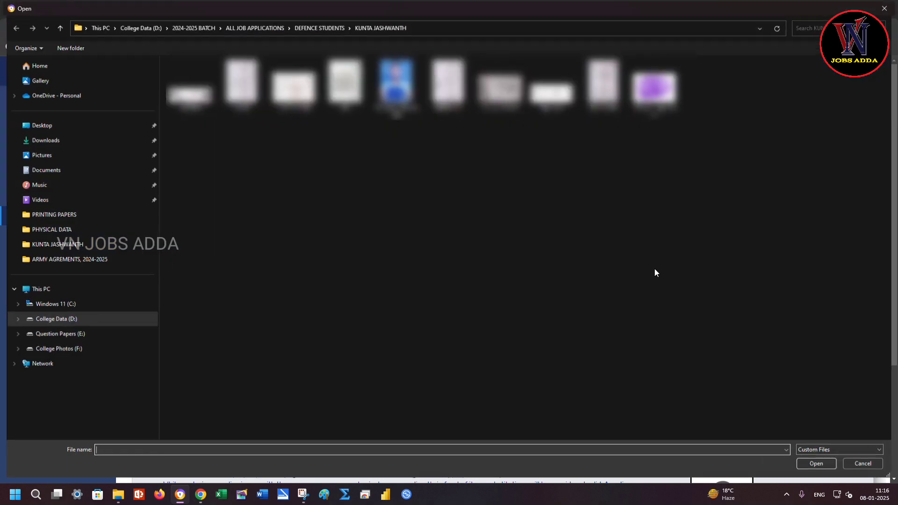
pyautogui.hotkey('ctrl', 'v')
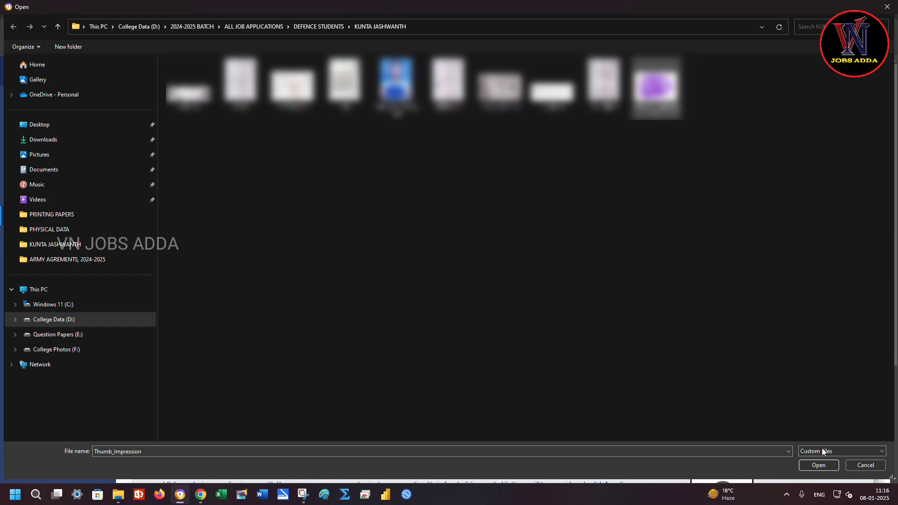
pyautogui.click(830, 465)
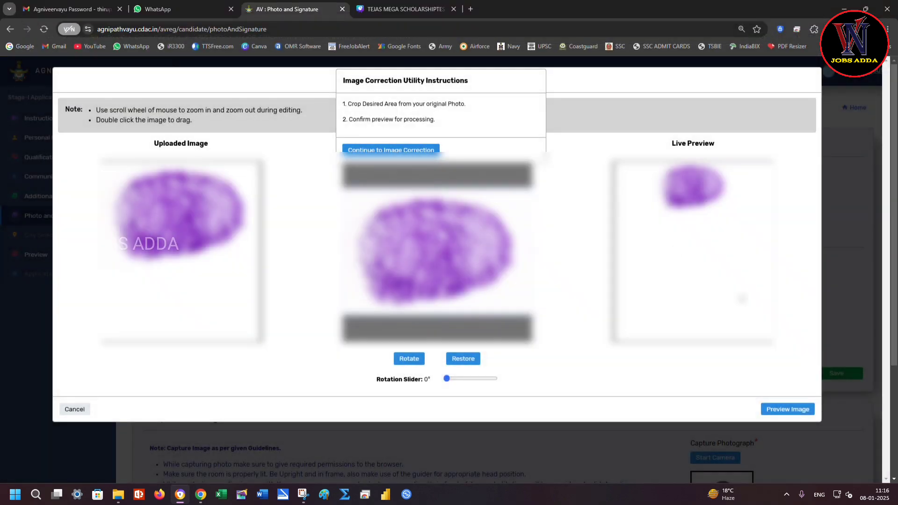
pyautogui.click(391, 149)
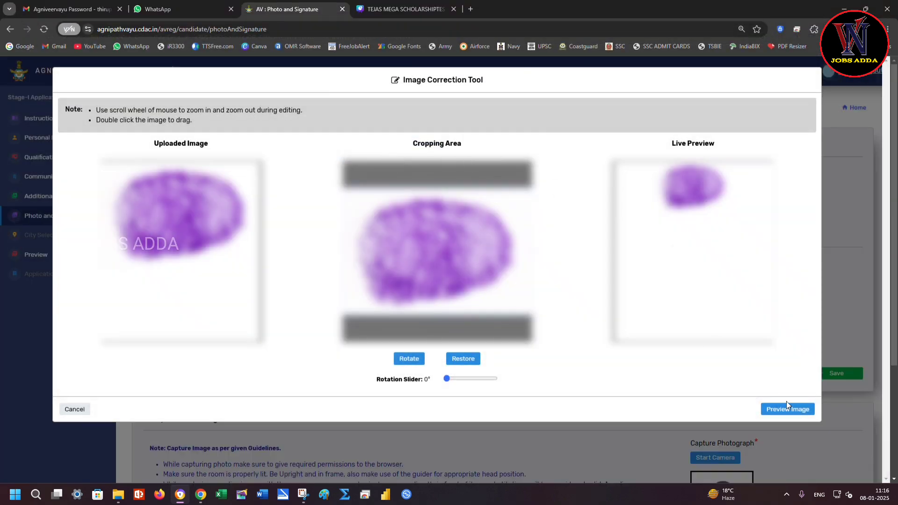
pyautogui.click(803, 411)
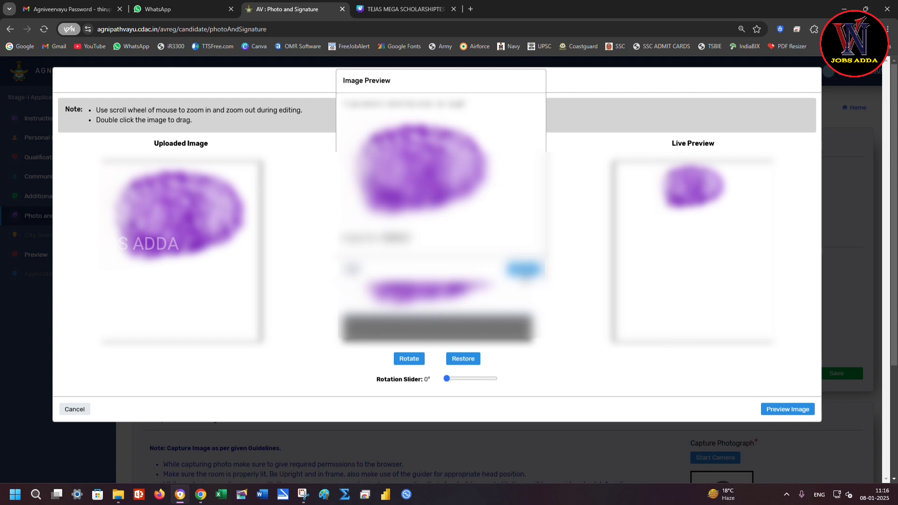
pyautogui.click(524, 270)
# Save the three uploaded documents and dismiss the success message.
pyautogui.scroll(-2, 523, 271)
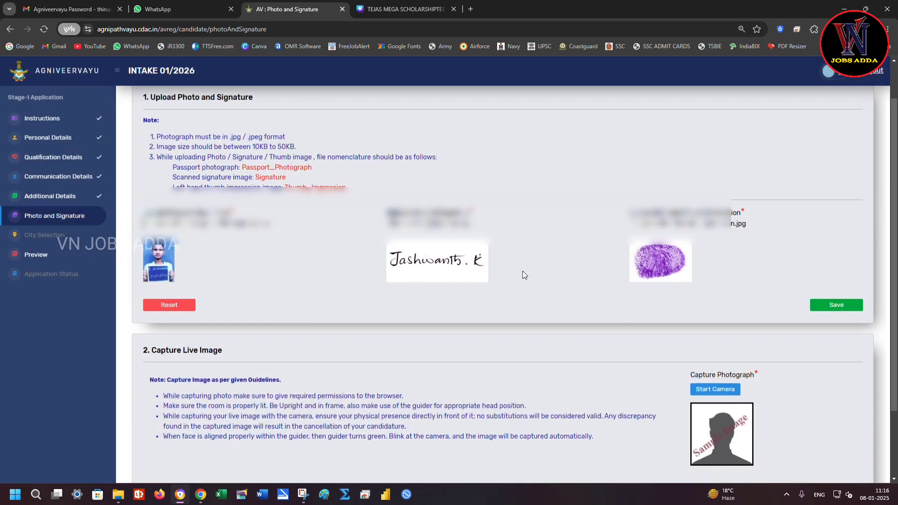
pyautogui.click(836, 259)
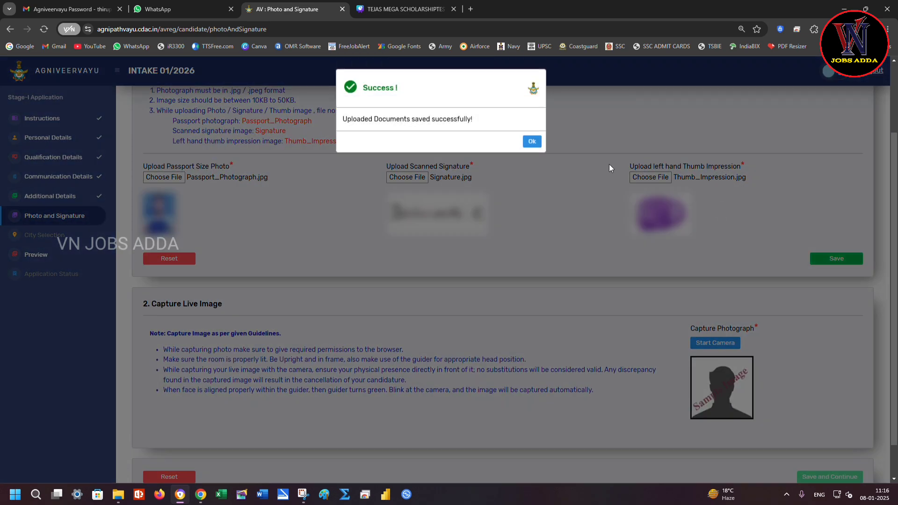
pyautogui.click(532, 141)
pyautogui.scroll(2, 549, 262)
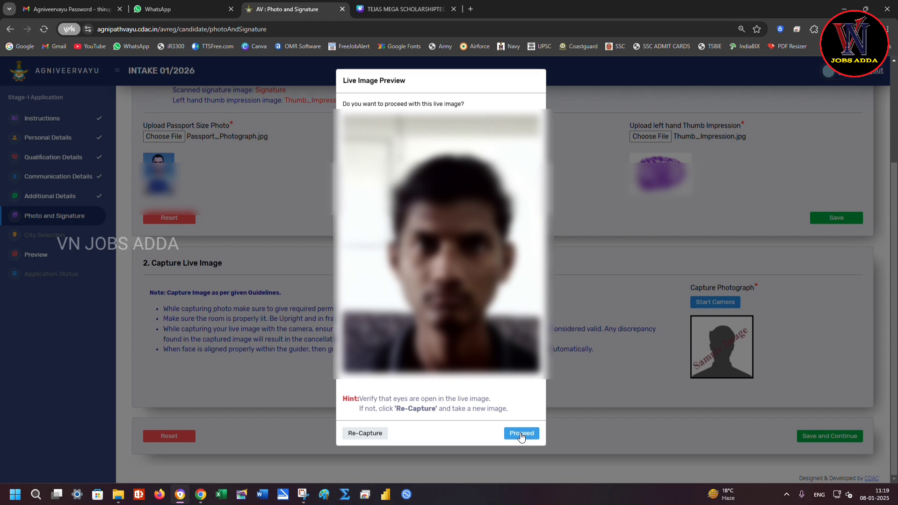
# Accept the captured live photo, save it, and acknowledge the success message.
pyautogui.click(521, 434)
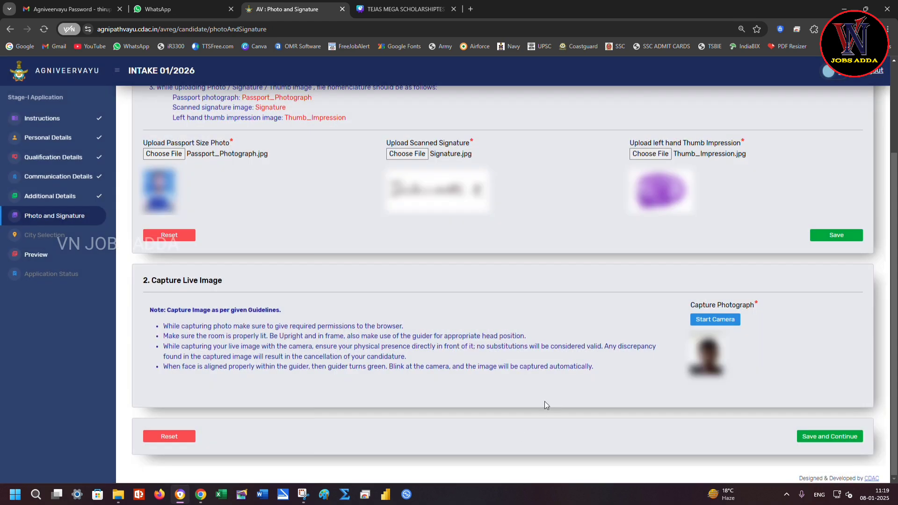
pyautogui.click(801, 436)
pyautogui.click(832, 437)
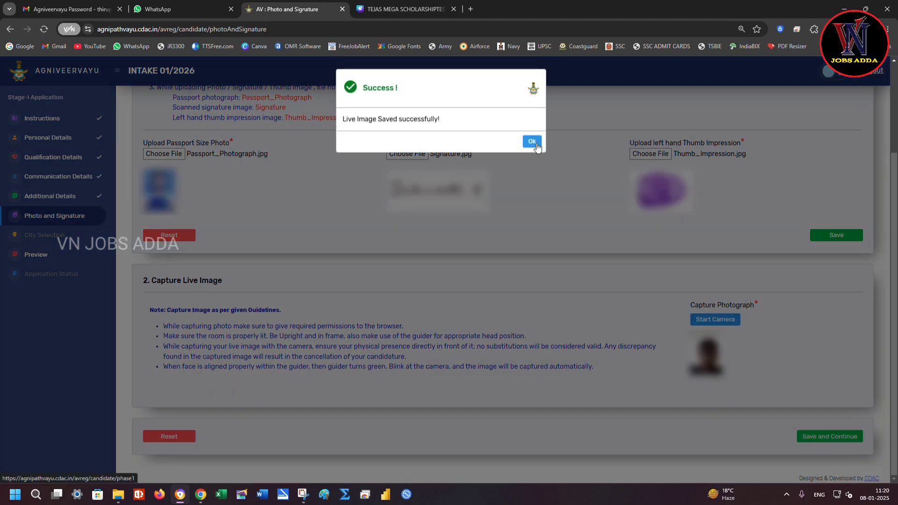
pyautogui.click(533, 143)
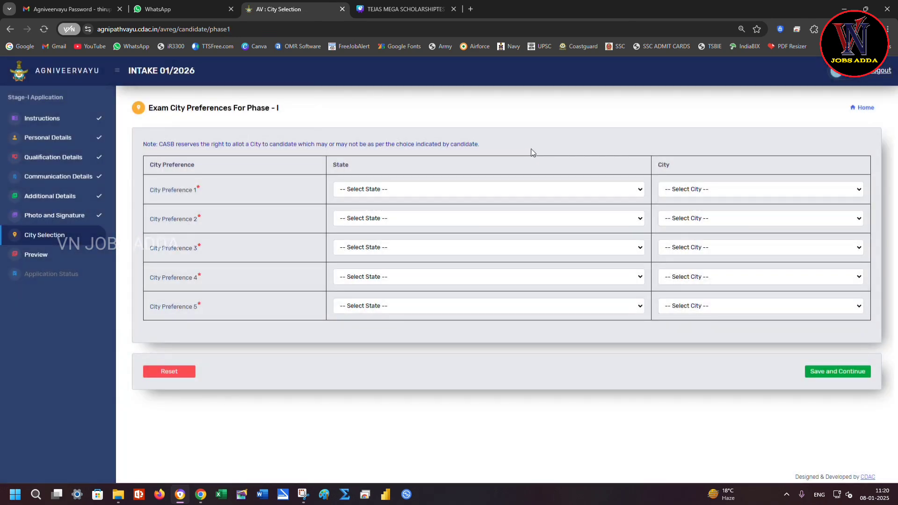
# Set exam city preferences 1 and 2 to Telangana: Warangal and Hyderabad.
pyautogui.click(541, 185)
pyautogui.write('te')
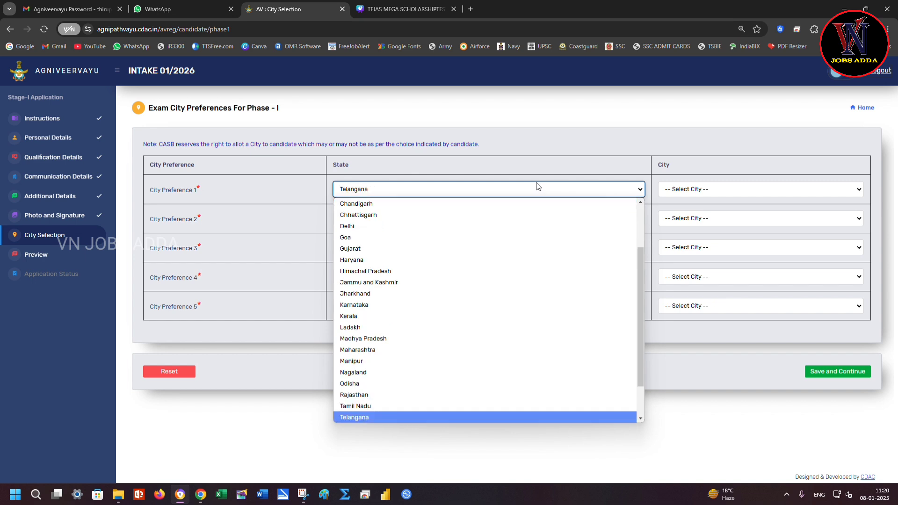
pyautogui.press('Return')
pyautogui.click(683, 190)
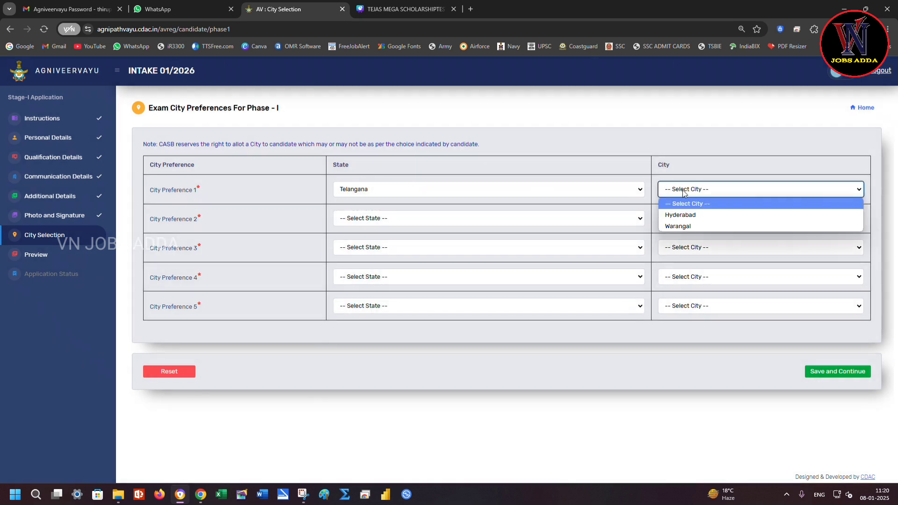
pyautogui.click(683, 226)
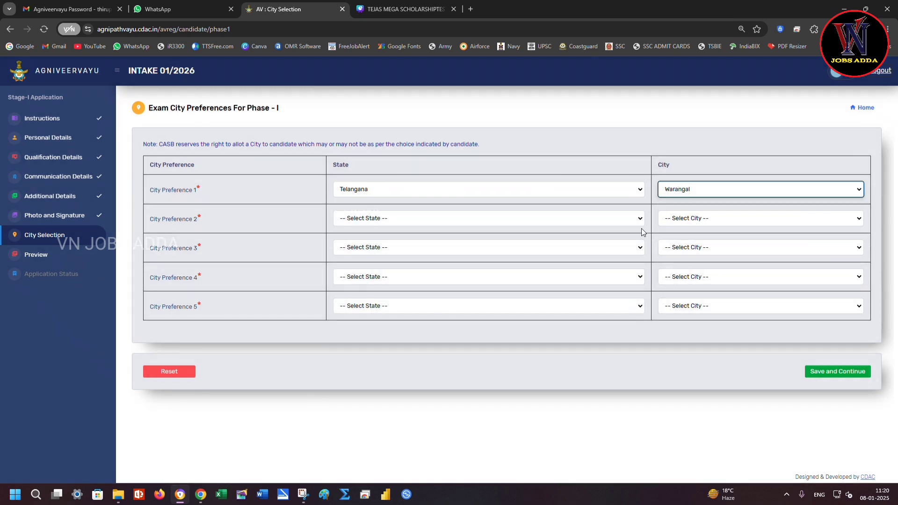
pyautogui.click(577, 223)
pyautogui.write('te')
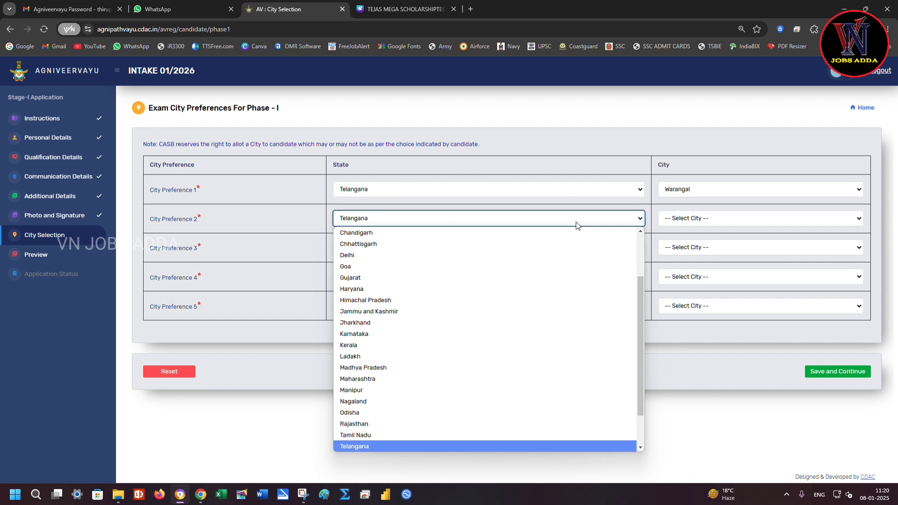
pyautogui.press('Return')
pyautogui.click(699, 210)
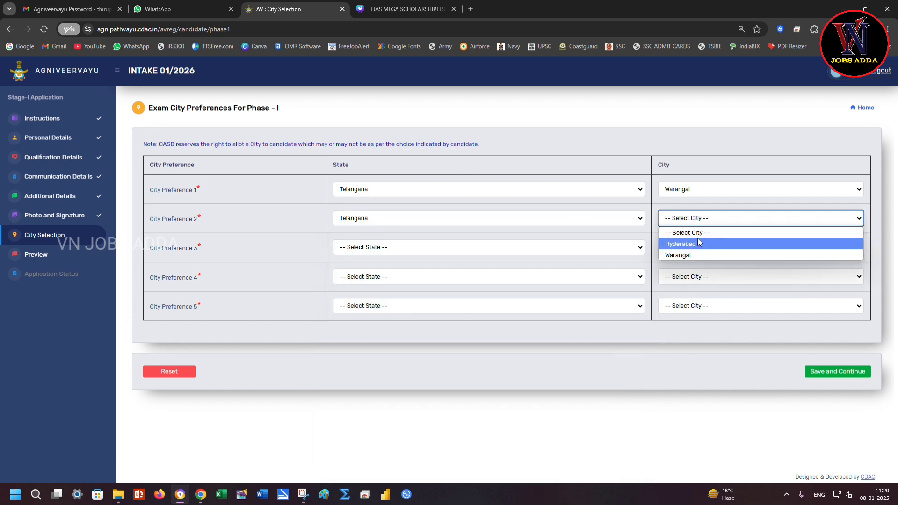
pyautogui.click(698, 241)
# Set preferences 3–5 to Andhra Pradesh: Vijayawada, Tirupati, Visakhapatnam, then save.
pyautogui.click(596, 248)
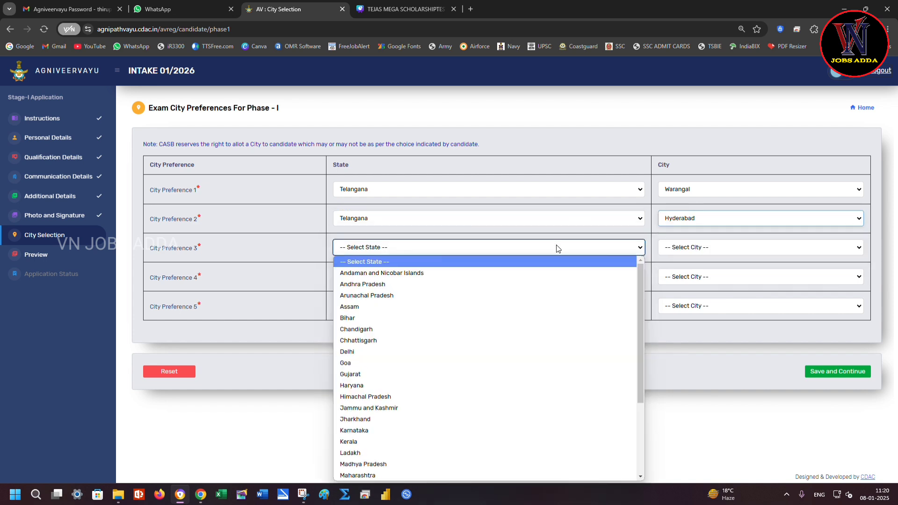
pyautogui.click(537, 280)
pyautogui.click(688, 247)
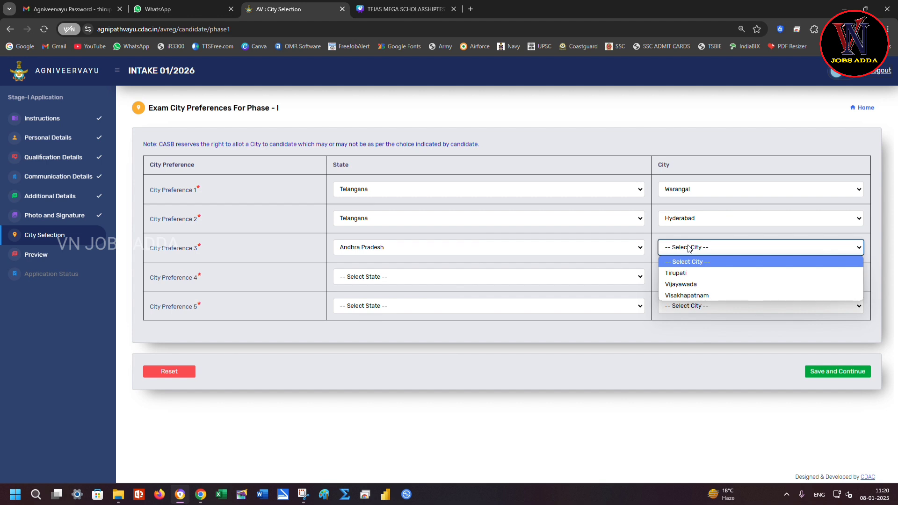
pyautogui.click(694, 285)
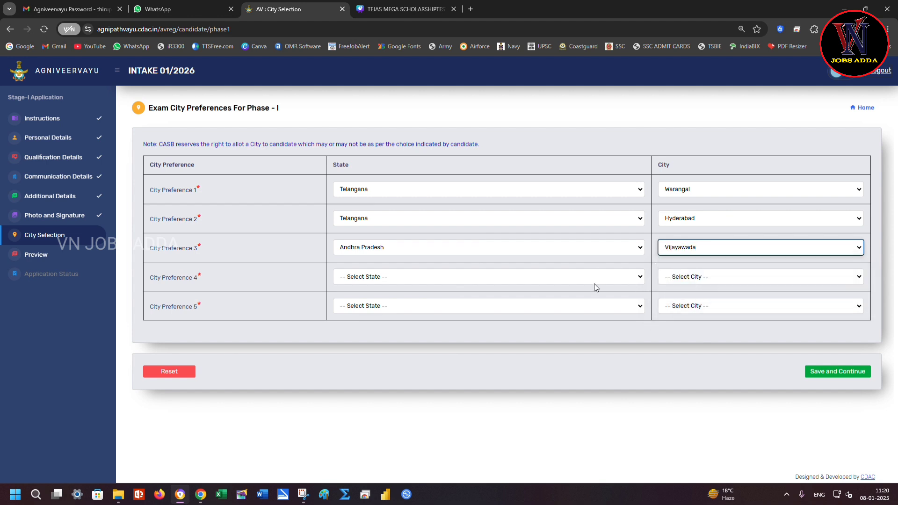
pyautogui.click(515, 277)
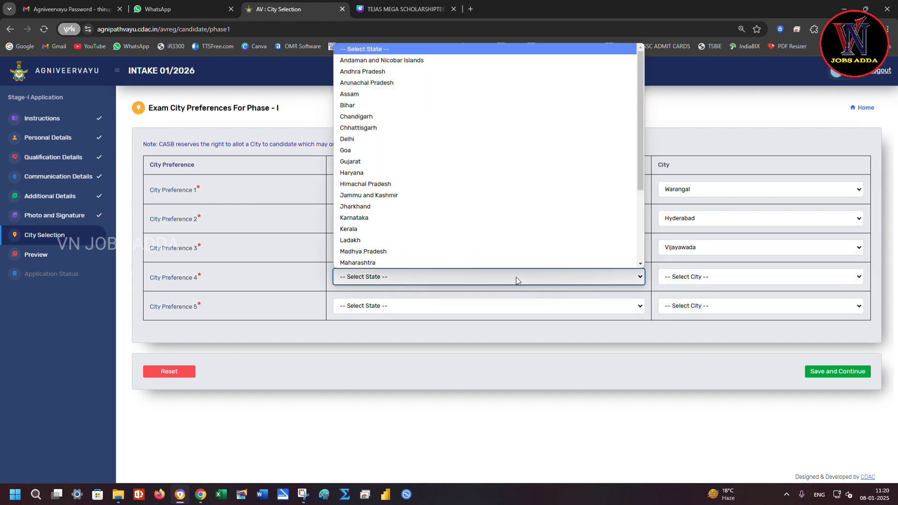
pyautogui.click(470, 73)
pyautogui.click(715, 277)
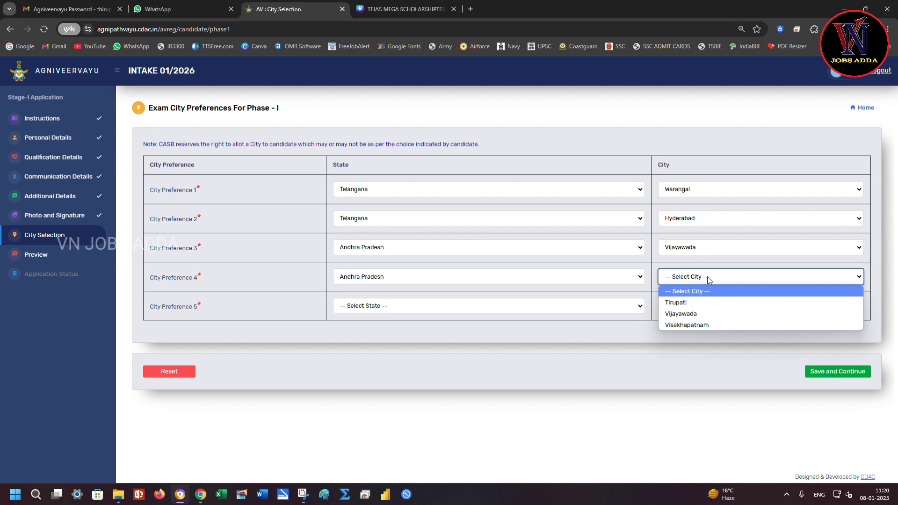
pyautogui.click(702, 302)
pyautogui.click(563, 305)
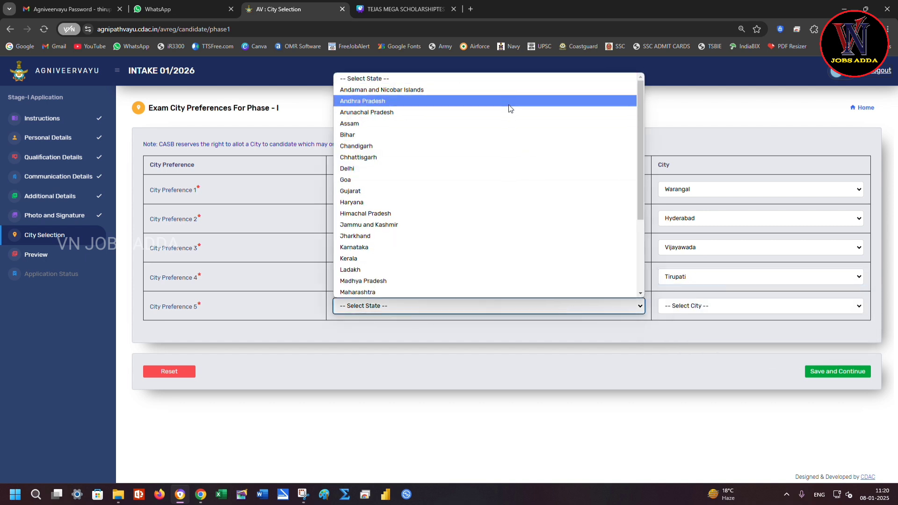
pyautogui.click(511, 105)
pyautogui.click(703, 305)
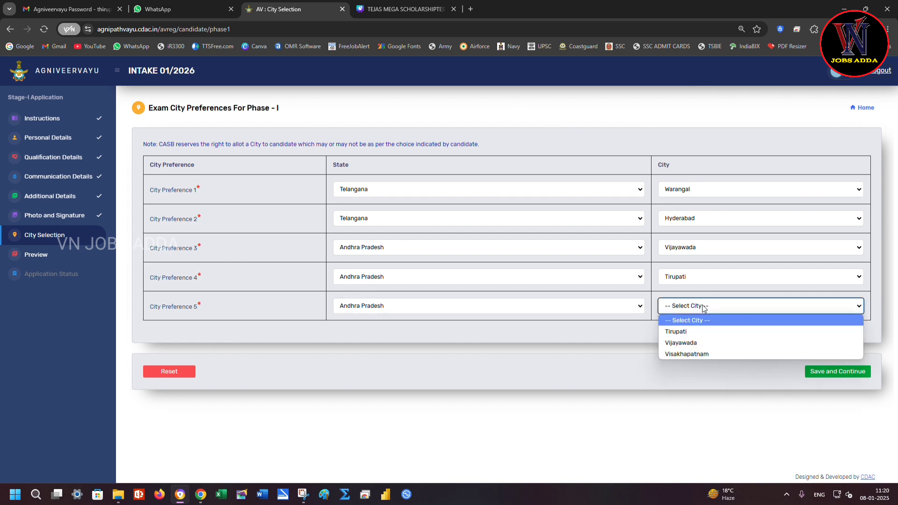
pyautogui.click(699, 354)
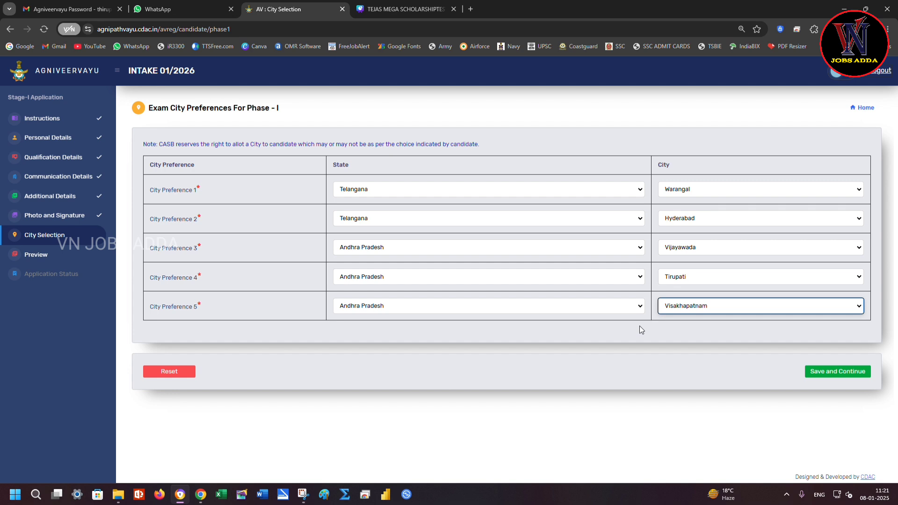
pyautogui.click(841, 373)
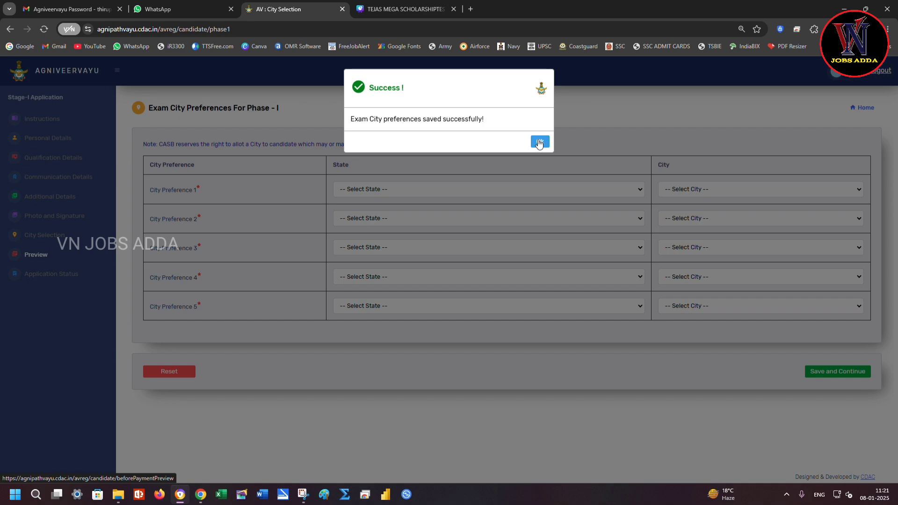
pyautogui.click(539, 142)
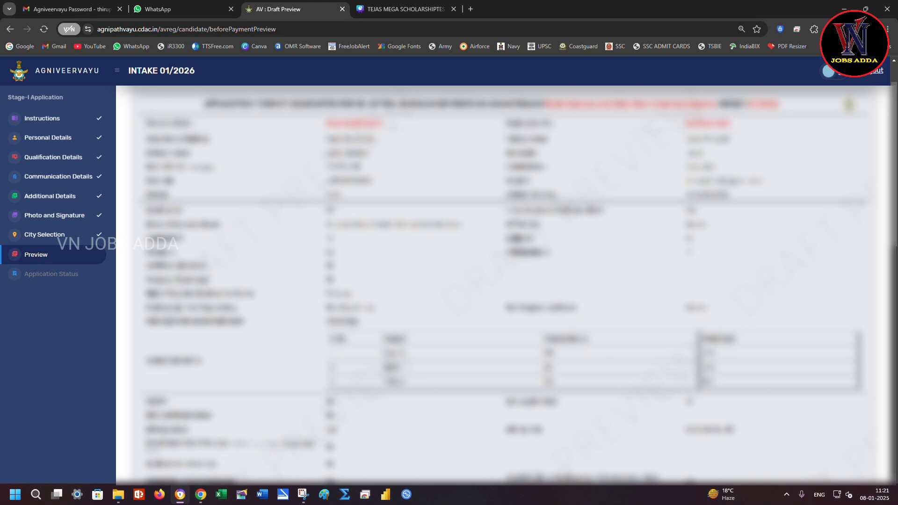
# Scroll through the draft application preview down to the candidate's declaration.
pyautogui.scroll(-5, 503, 285)
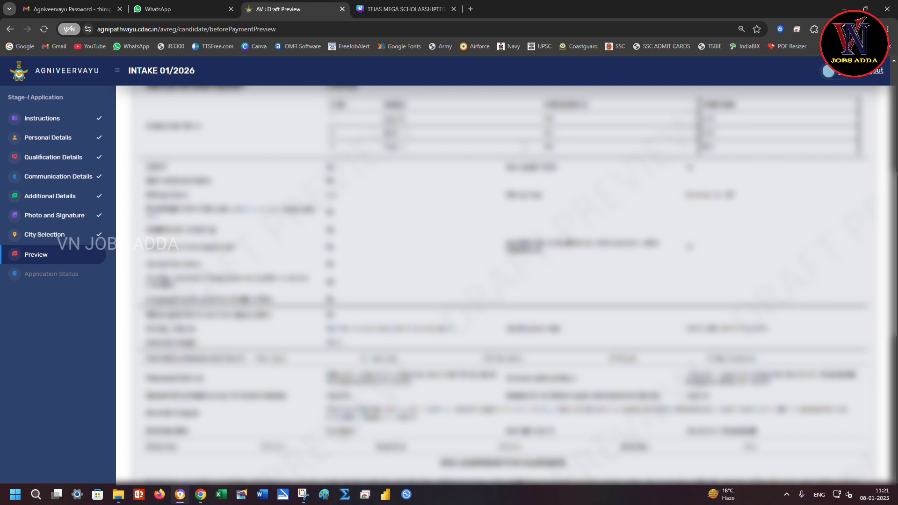
pyautogui.scroll(-7, 503, 285)
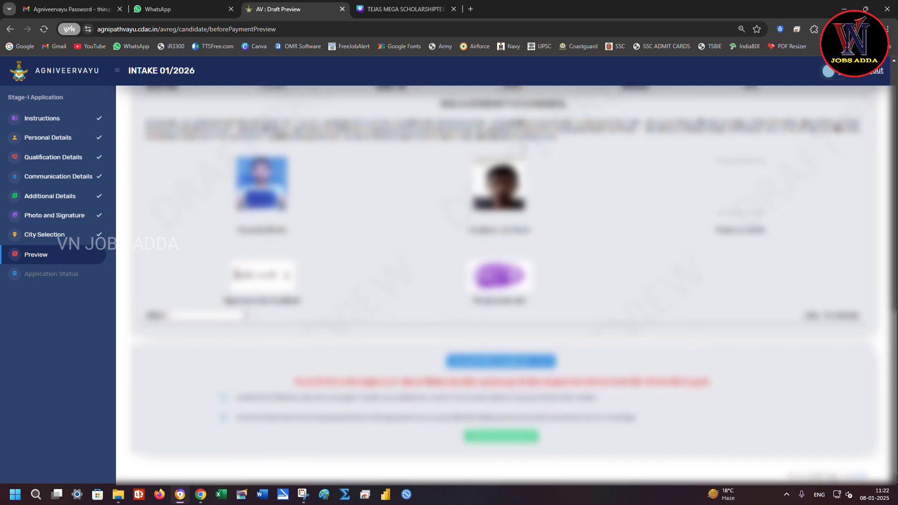
pyautogui.scroll(4, 503, 286)
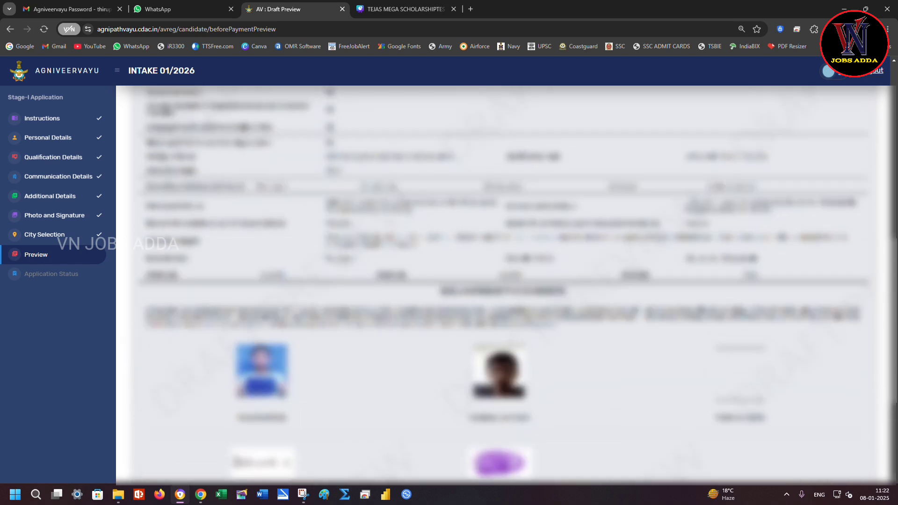
pyautogui.scroll(-2, 503, 285)
pyautogui.scroll(-2, 528, 205)
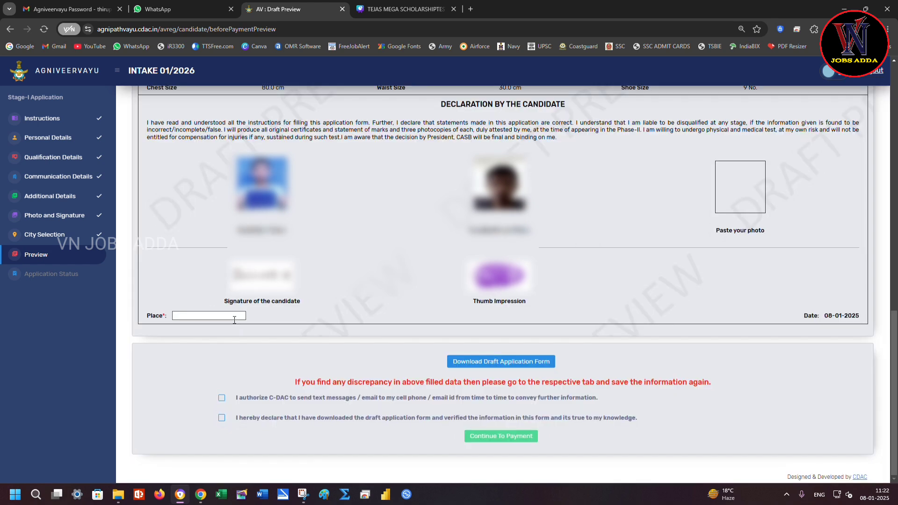
# Enter place Jayashankar, tick both declarations, and confirm the details for payment.
pyautogui.click(235, 320)
pyautogui.write('Jayashankar')
pyautogui.click(222, 398)
pyautogui.click(222, 418)
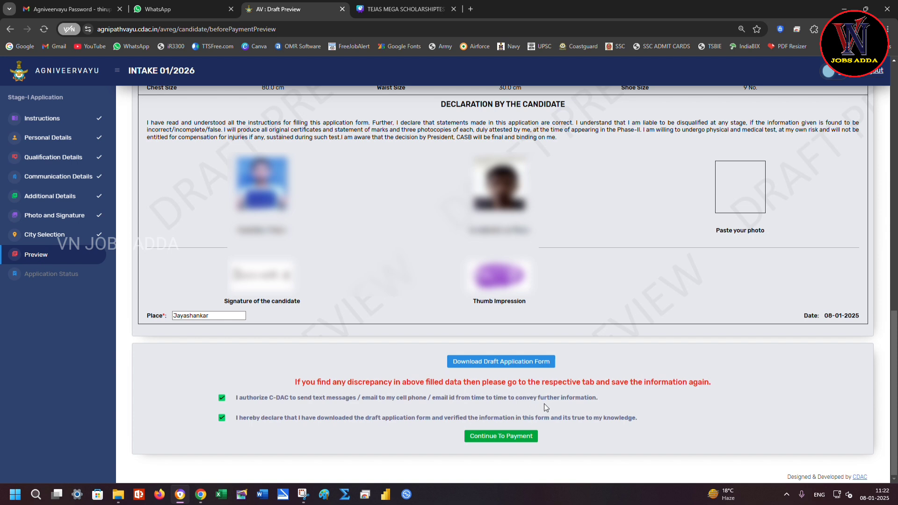
pyautogui.click(508, 438)
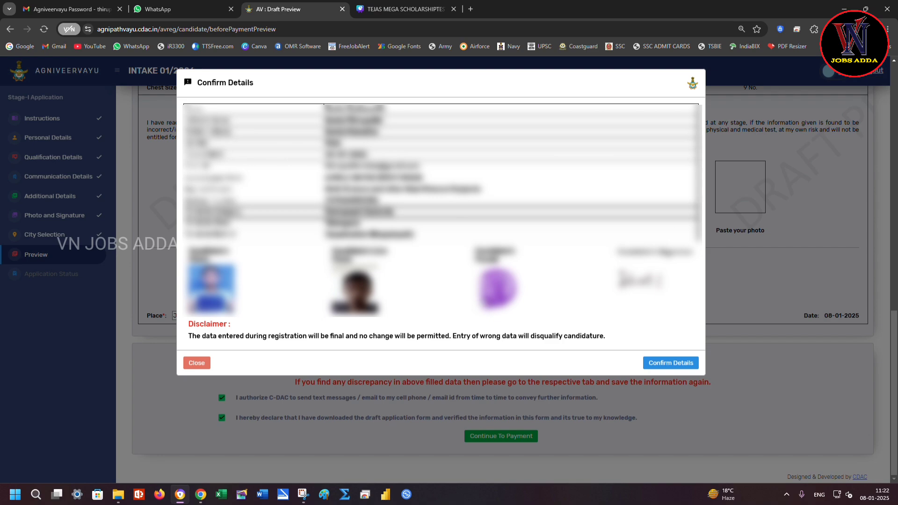
pyautogui.click(670, 363)
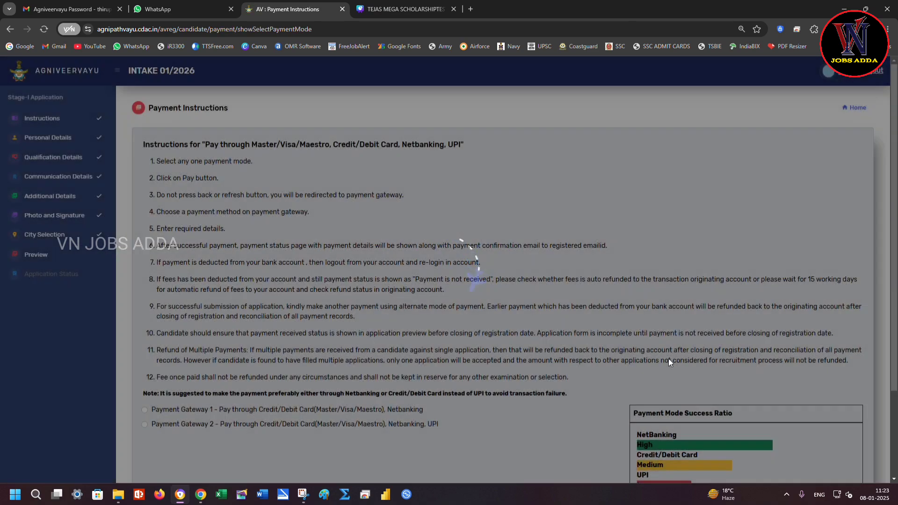
# Select Payment Gateway 2 for paying the application fee.
pyautogui.scroll(-3, 635, 312)
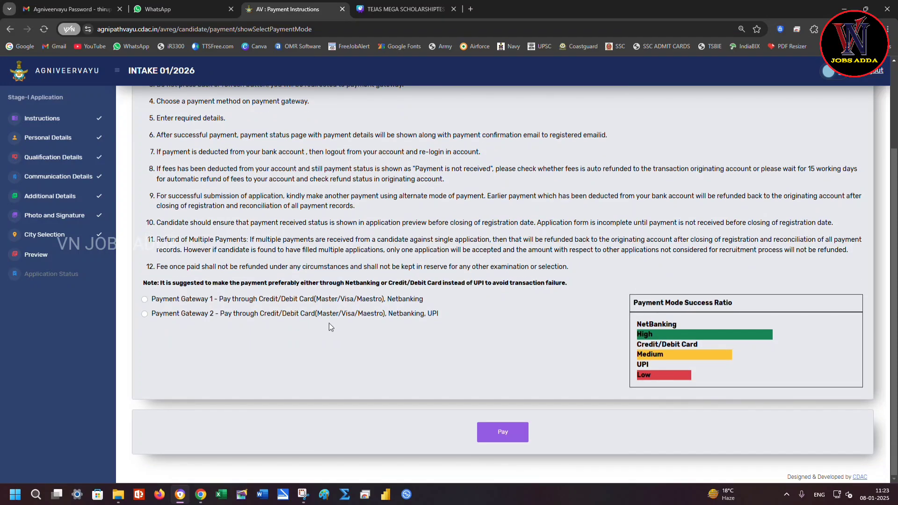
pyautogui.click(145, 314)
# Pay the INR 649.00 fee by UPI using a generated QR code.
pyautogui.click(514, 432)
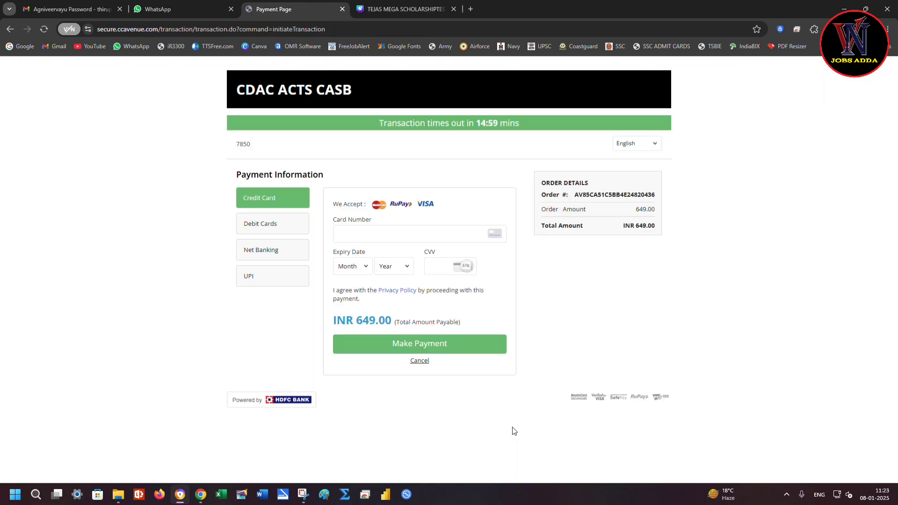
pyautogui.click(275, 283)
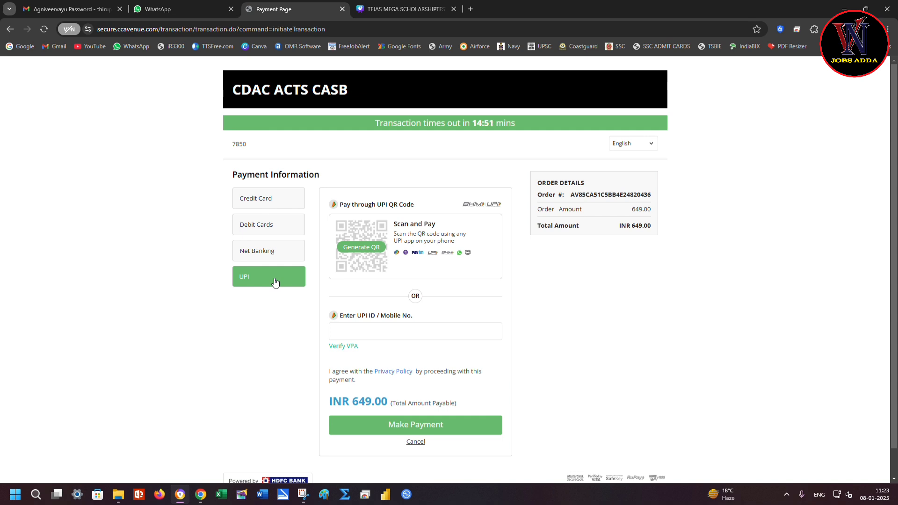
pyautogui.click(368, 251)
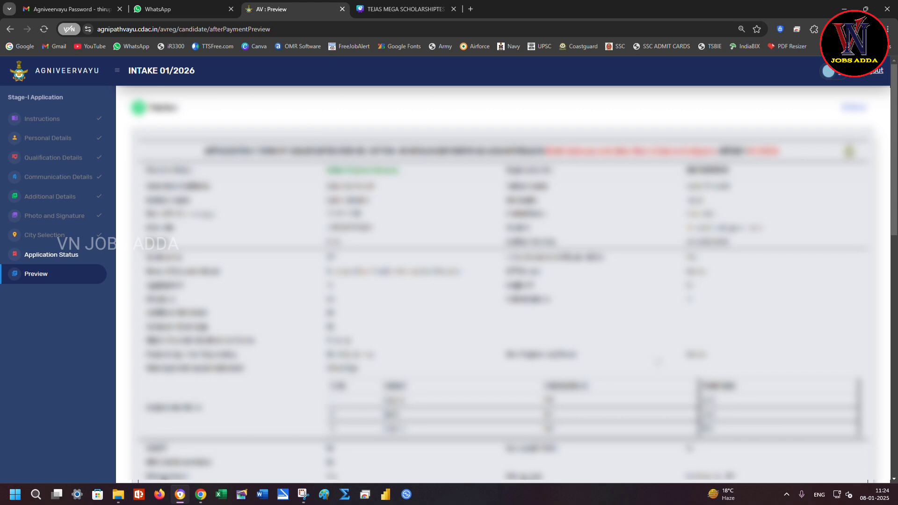
# Confirm the preview shows Online Payment Success, then open the 3-page application for printing via Print Preview.
pyautogui.moveTo(327, 170); pyautogui.dragTo(401, 173)
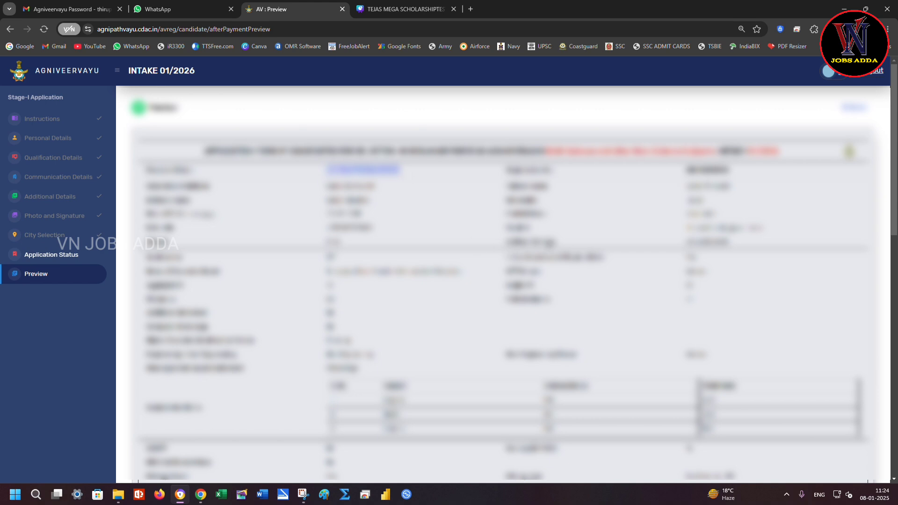
pyautogui.click(550, 244)
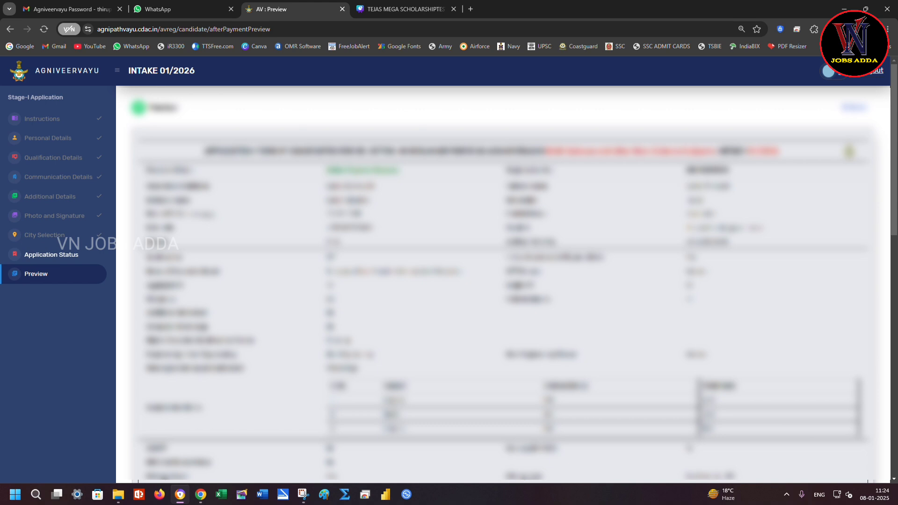
pyautogui.scroll(-4, 550, 245)
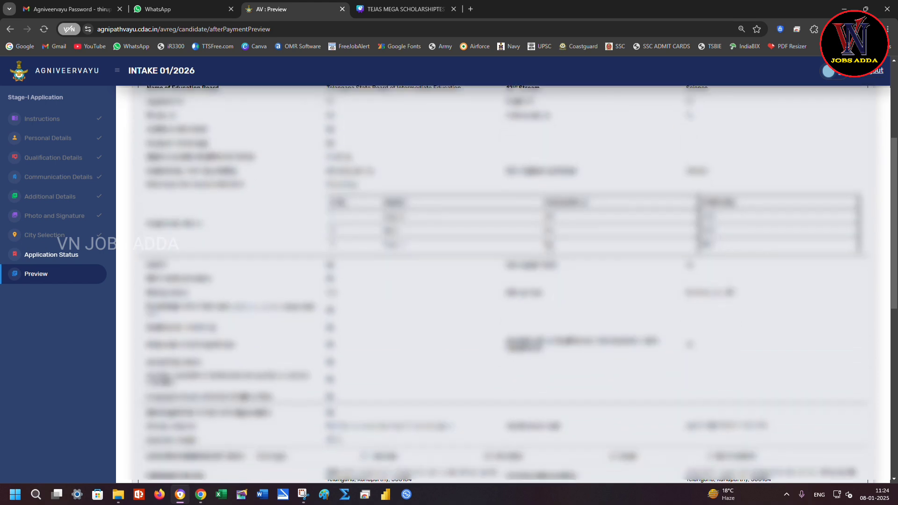
pyautogui.scroll(-6, 549, 244)
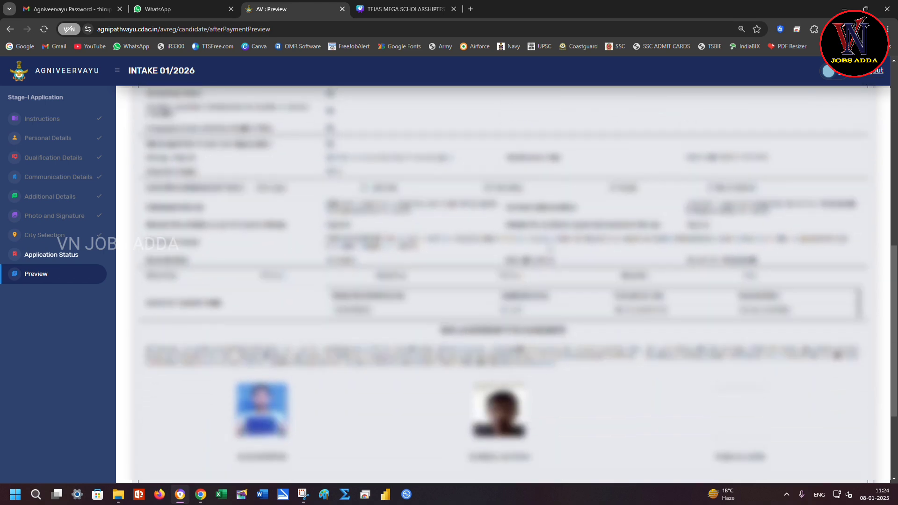
pyautogui.scroll(-3, 550, 248)
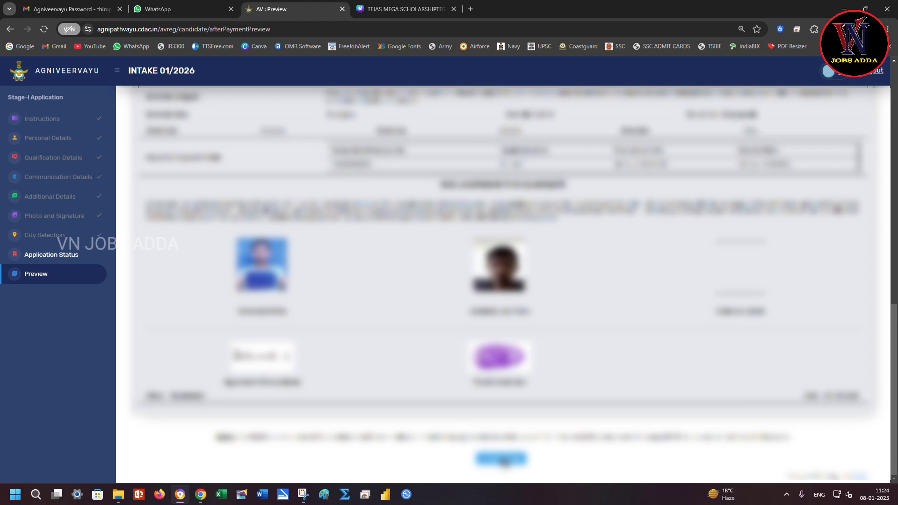
pyautogui.click(505, 462)
pyautogui.scroll(5, 505, 463)
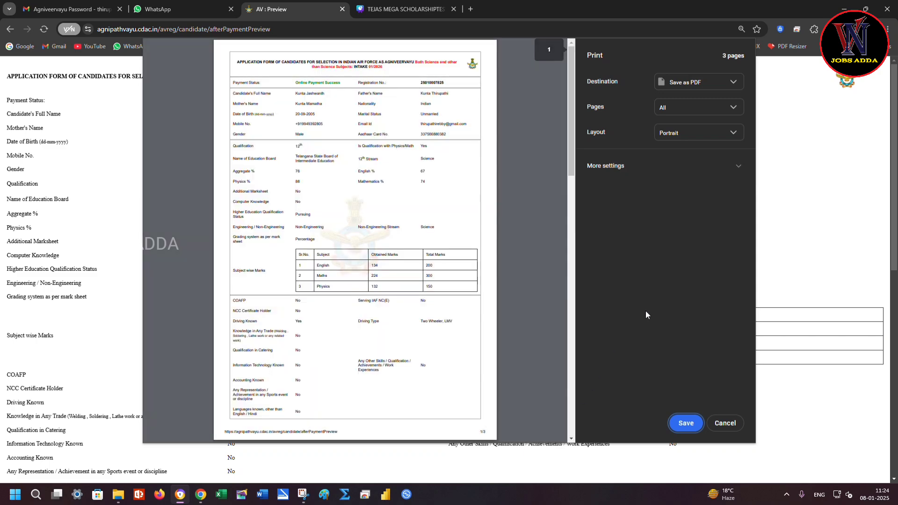
# Save the printout as a PDF in the candidate's folder, appending 01-2026 to name it 'AV _ Preview 01-2026'.
pyautogui.scroll(-8, 496, 335)
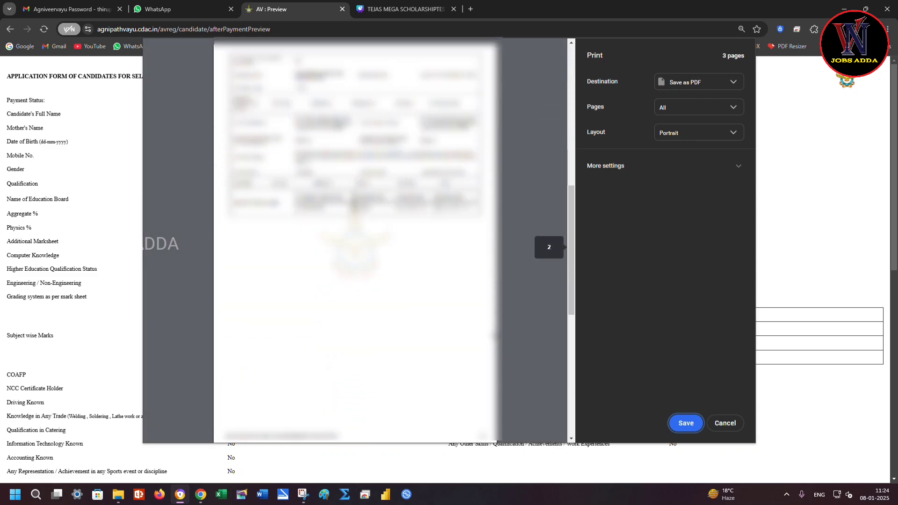
pyautogui.scroll(-8, 499, 336)
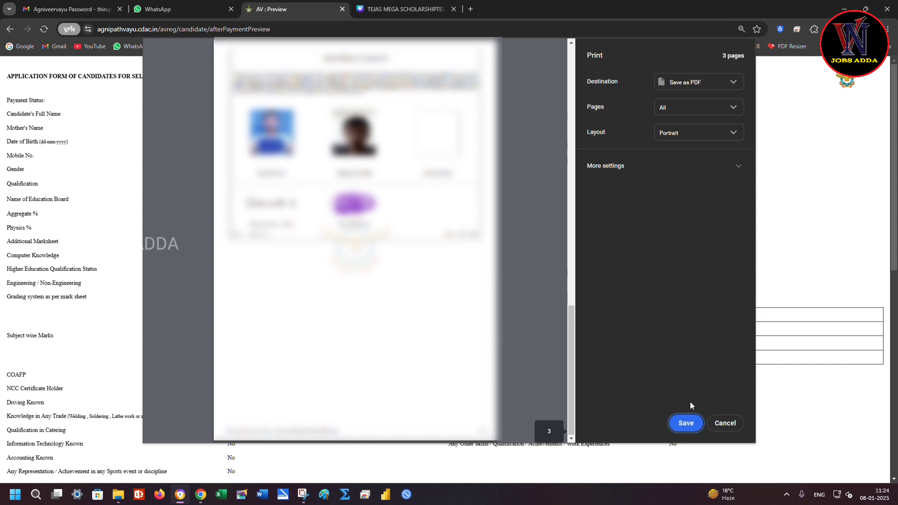
pyautogui.click(681, 426)
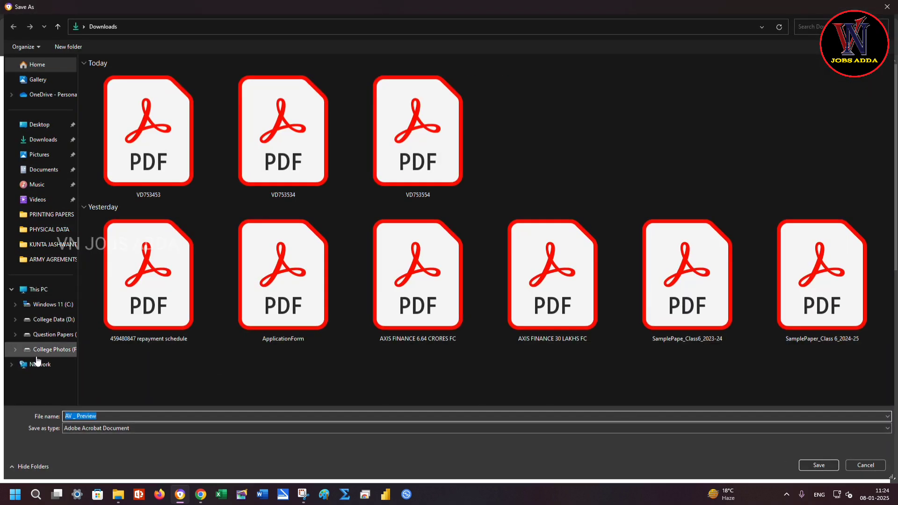
pyautogui.click(61, 248)
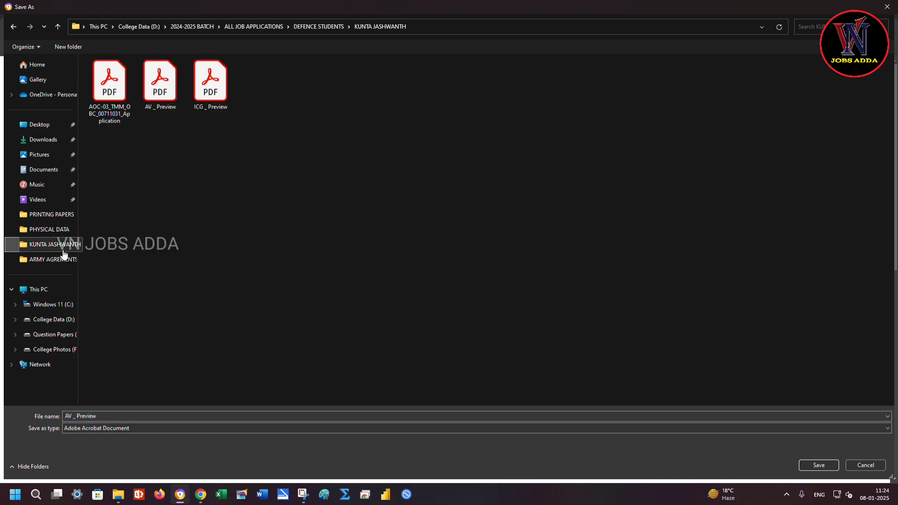
pyautogui.click(229, 418)
pyautogui.click(228, 418)
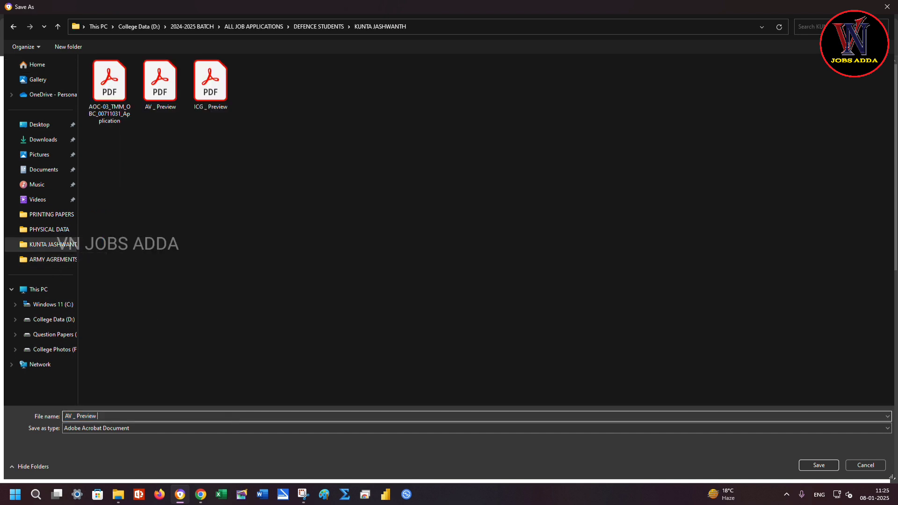
pyautogui.write('01-2026')
pyautogui.press('Return')
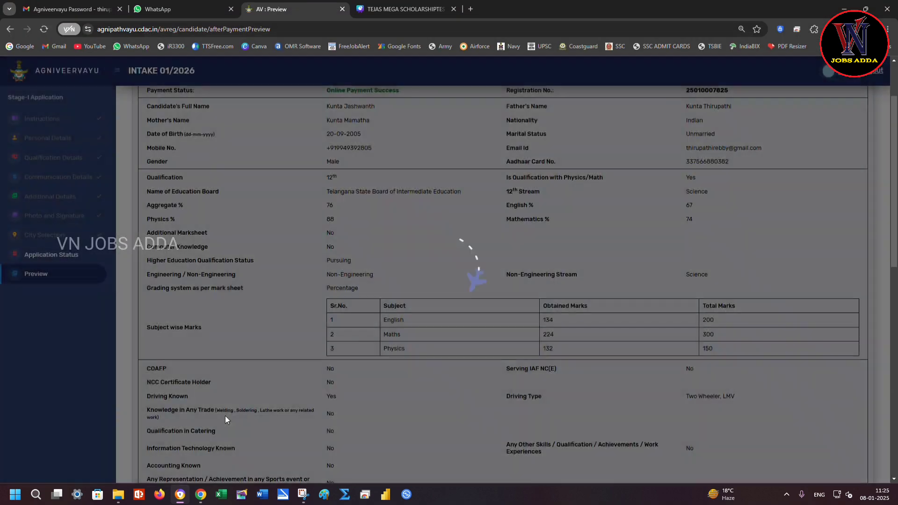
# Log out from the top-right corner, returning to the Agniveervayu Intake 01/2026 login page.
pyautogui.scroll(3, 393, 391)
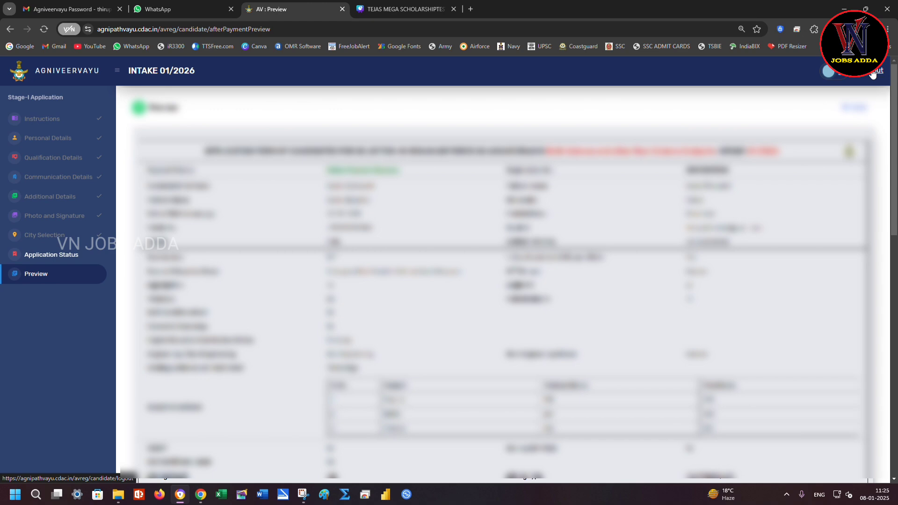
pyautogui.click(873, 71)
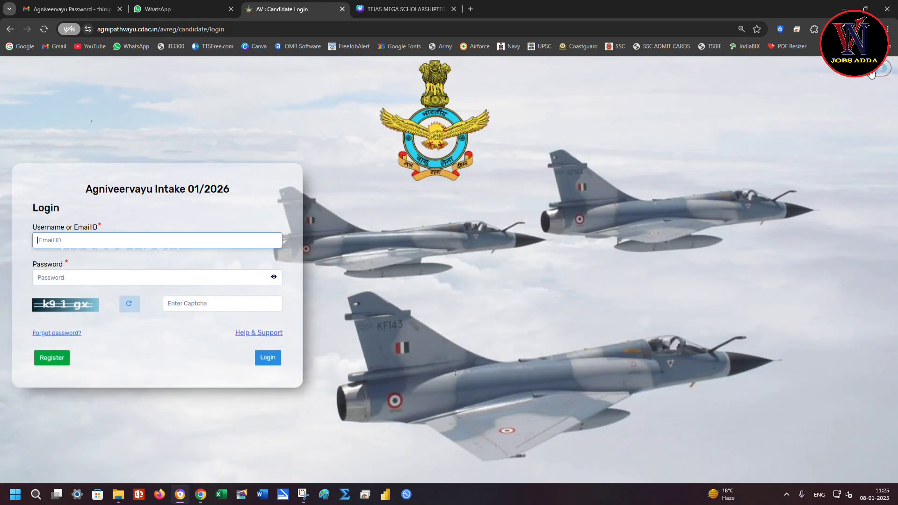